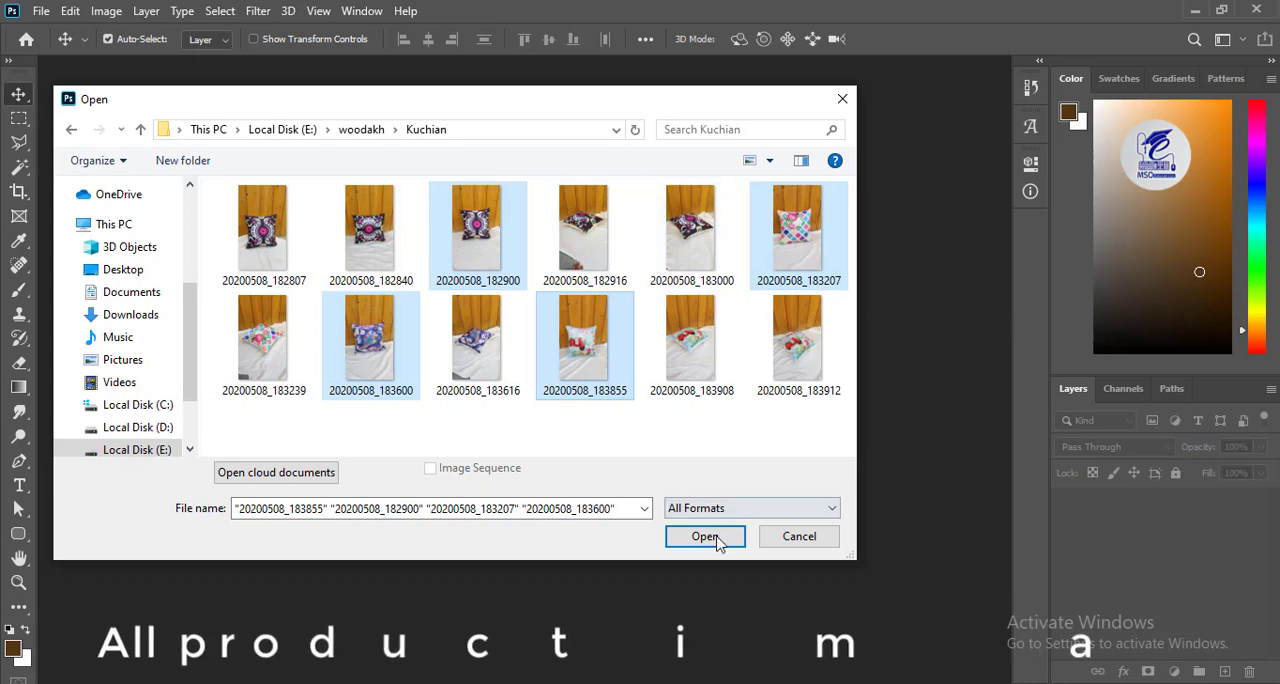
Open the four selected cushion photos and duplicate the Background layer of 20200508_183855.jpg, hiding the original.
{"action": "left_click", "coordinate": [712, 534]}
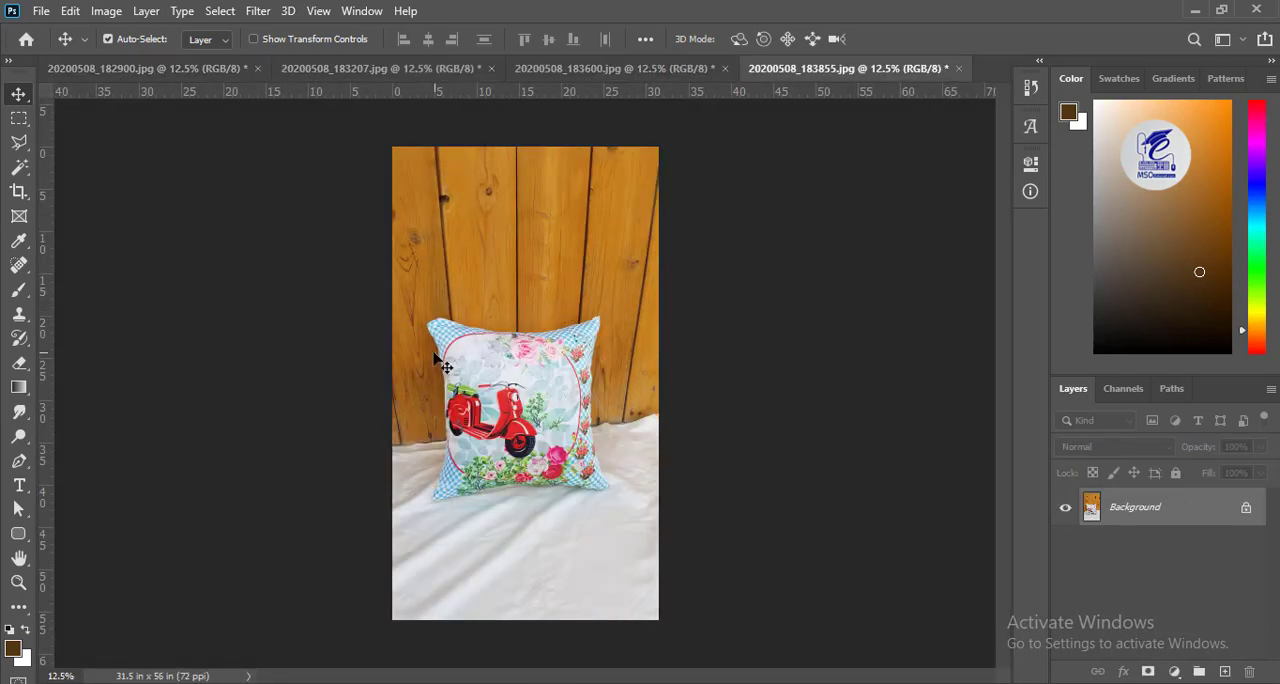
{"action": "key", "text": "ctrl+plus"}
{"action": "key", "text": "ctrl+plus"}
{"action": "key", "text": "ctrl+plus"}
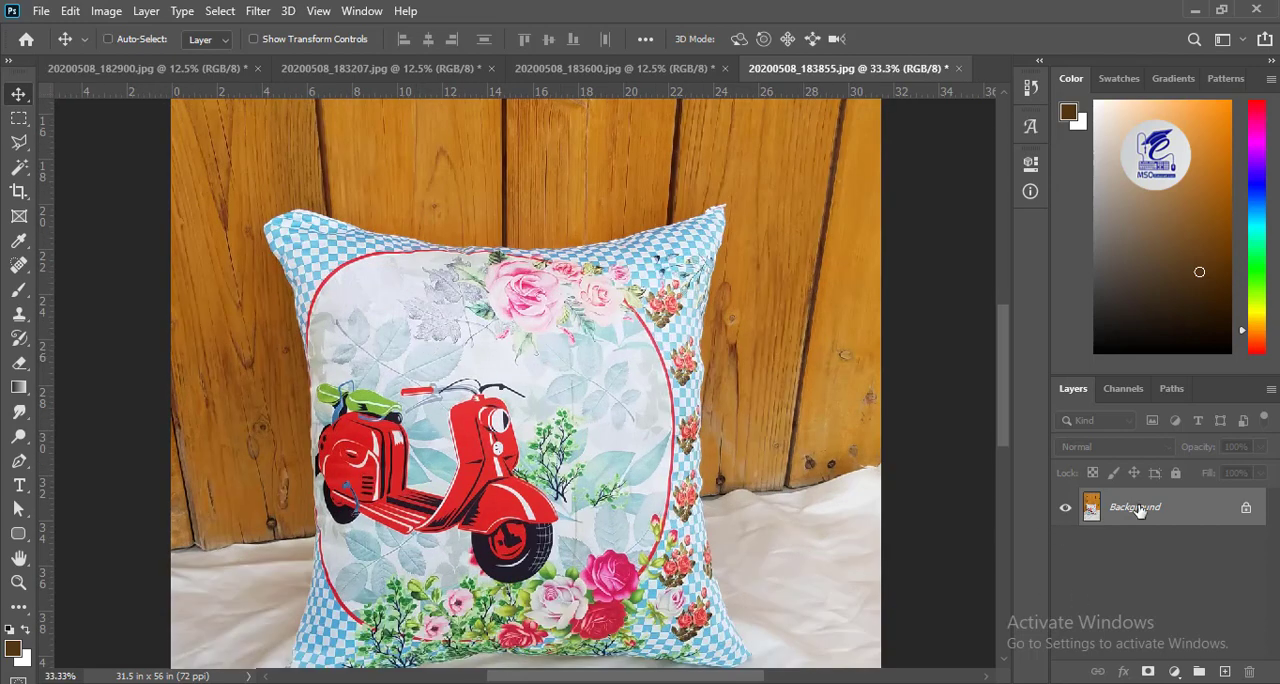
{"action": "left_click_drag", "start_coordinate": [1137, 510], "coordinate": [1224, 671]}
Trace the cushion's top edge and right side with the Magnetic Lasso, starting at its upper-left corner.
{"action": "scroll", "coordinate": [346, 218], "scroll_direction": "up", "scroll_amount": 3}
{"action": "right_click", "coordinate": [20, 144]}
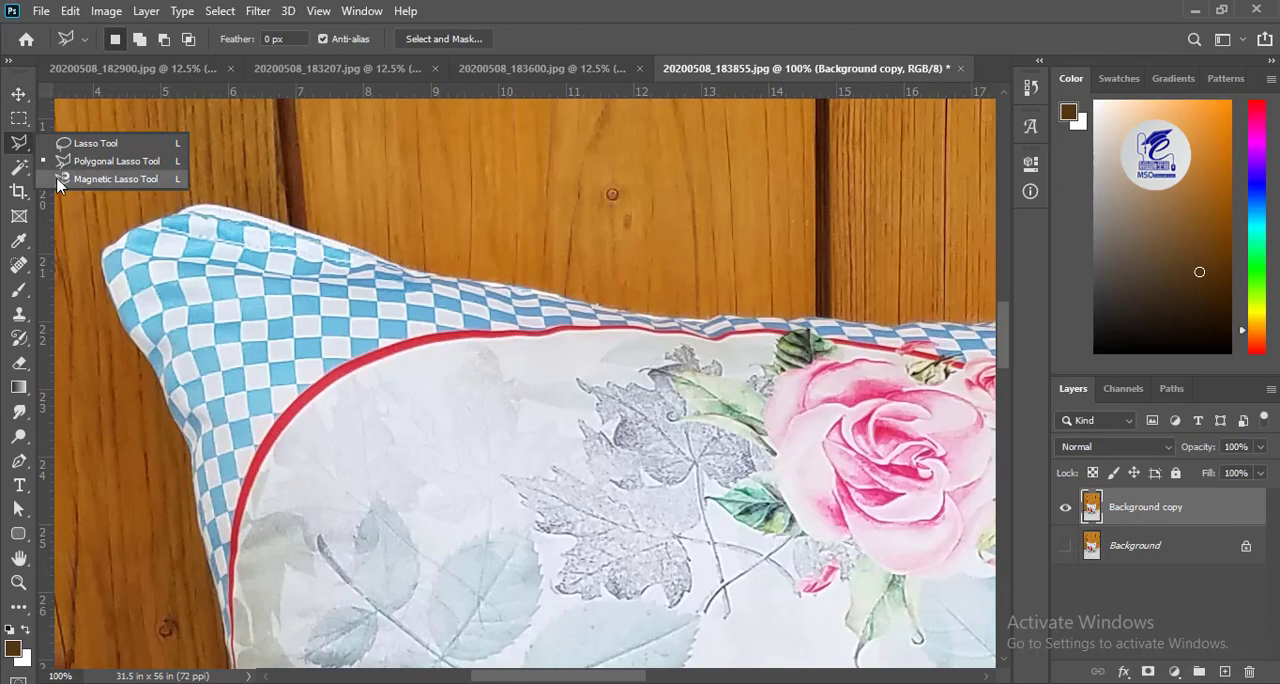
{"action": "left_click", "coordinate": [66, 178]}
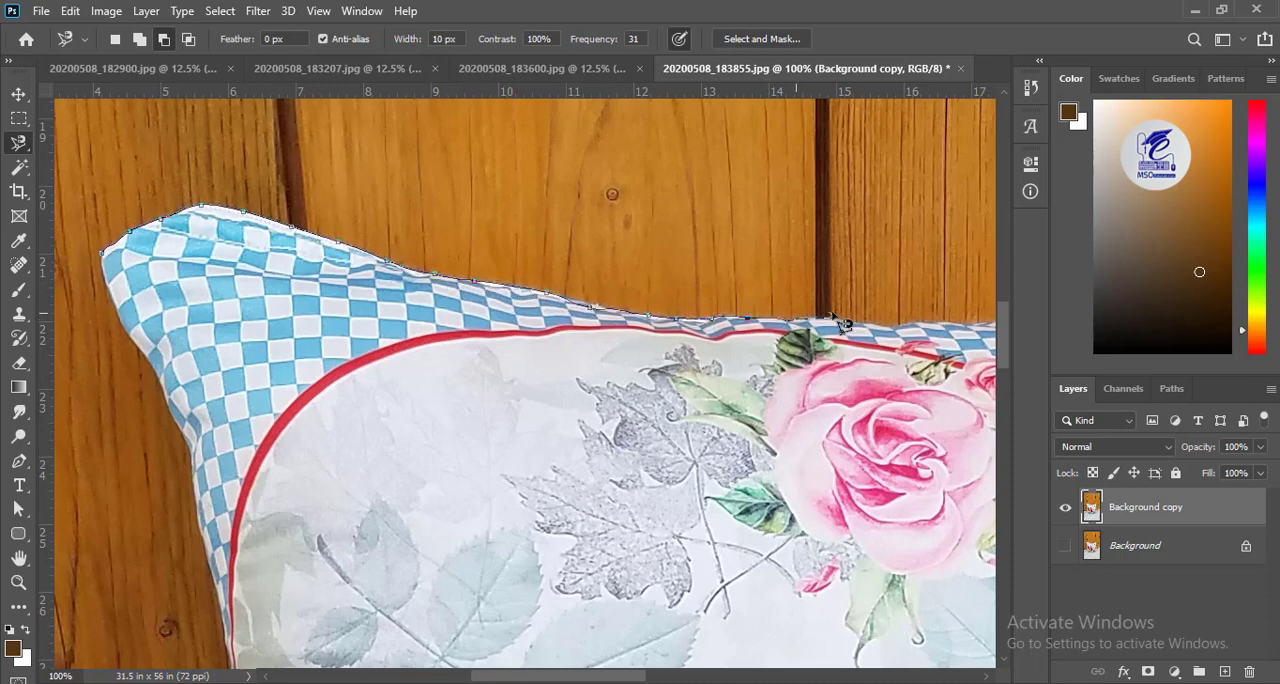
{"action": "left_click_drag", "start_coordinate": [872, 313], "coordinate": [190, 323]}
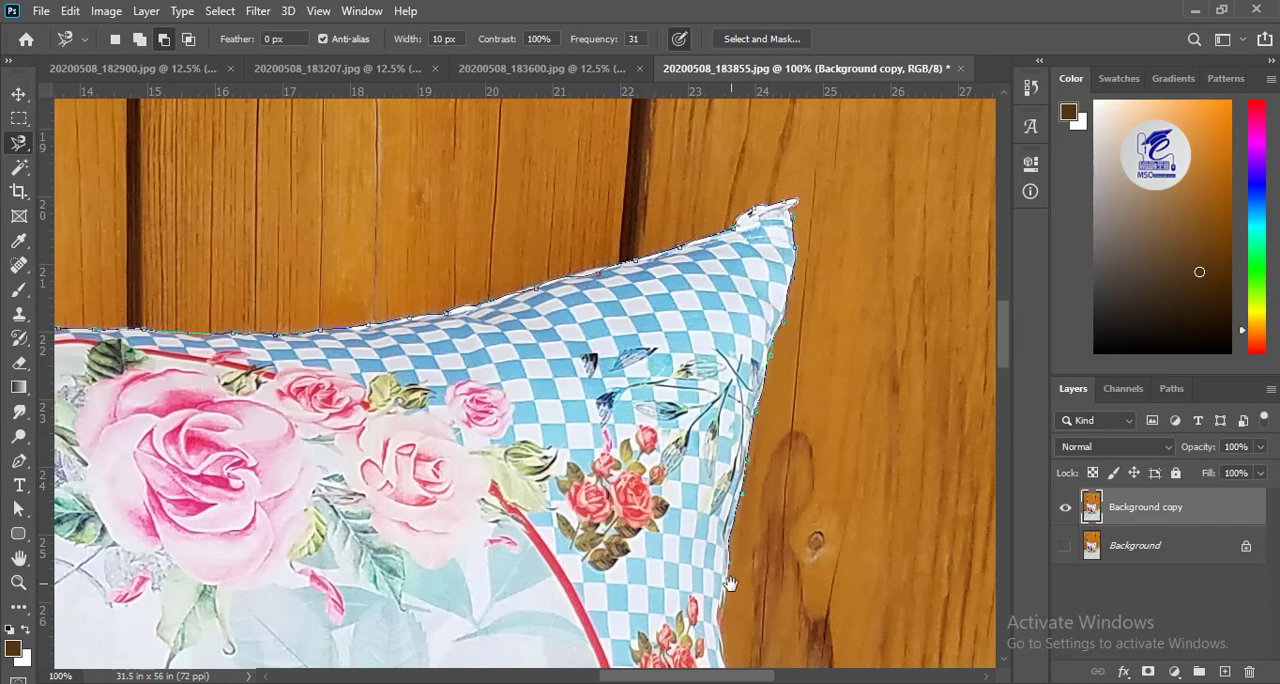
{"action": "left_click_drag", "start_coordinate": [731, 583], "coordinate": [668, 279]}
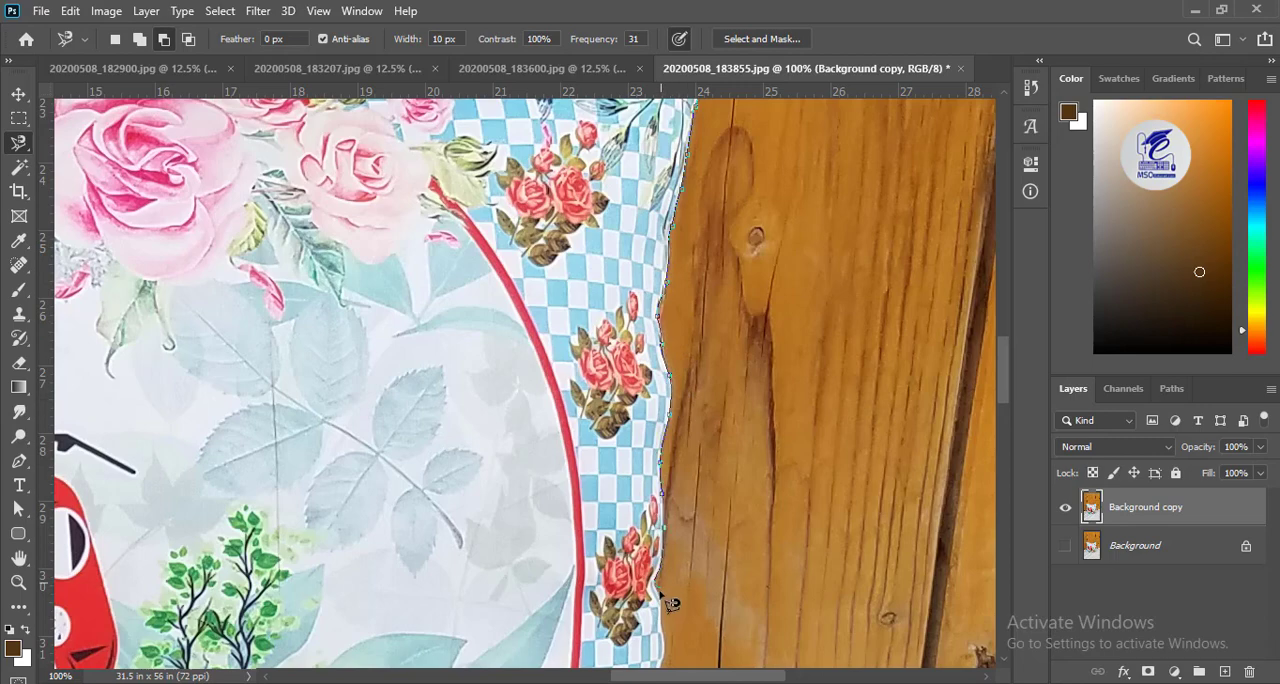
{"action": "left_click_drag", "start_coordinate": [671, 604], "coordinate": [518, 216]}
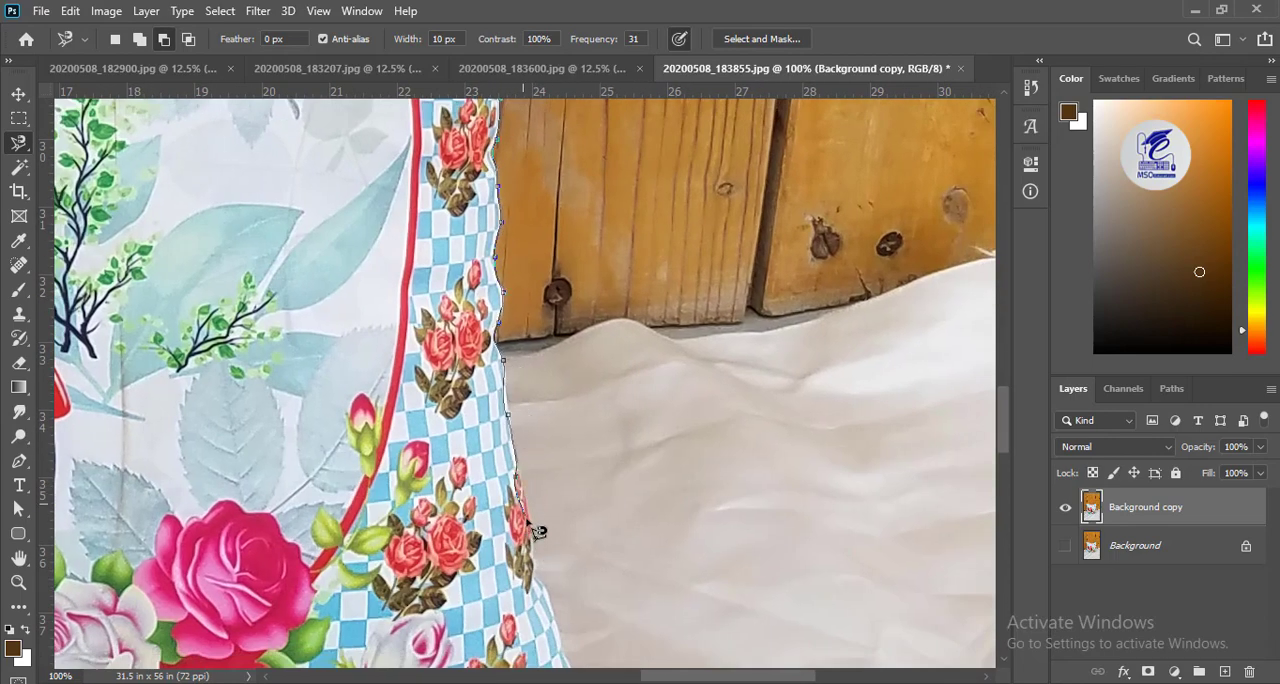
{"action": "left_click_drag", "start_coordinate": [560, 617], "coordinate": [392, 302]}
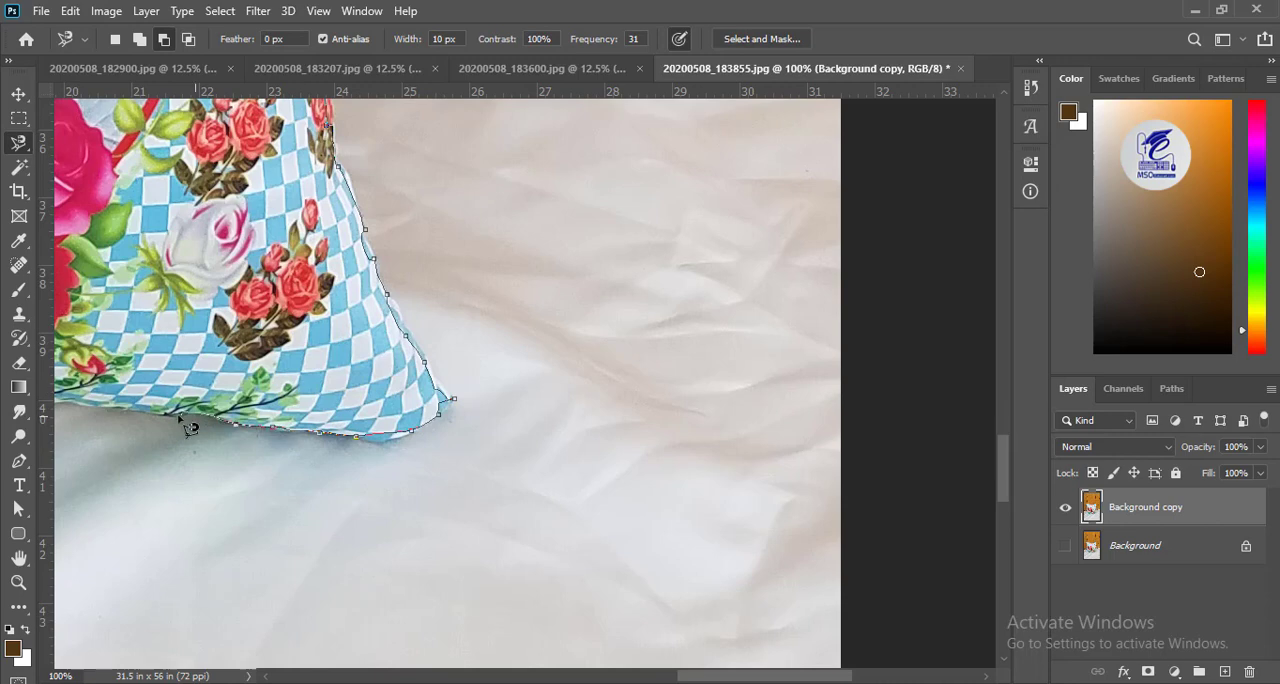
Continue the Magnetic Lasso outline along the cushion's bottom edge and left side, closing it at the starting corner.
{"action": "left_click_drag", "start_coordinate": [145, 400], "coordinate": [623, 372]}
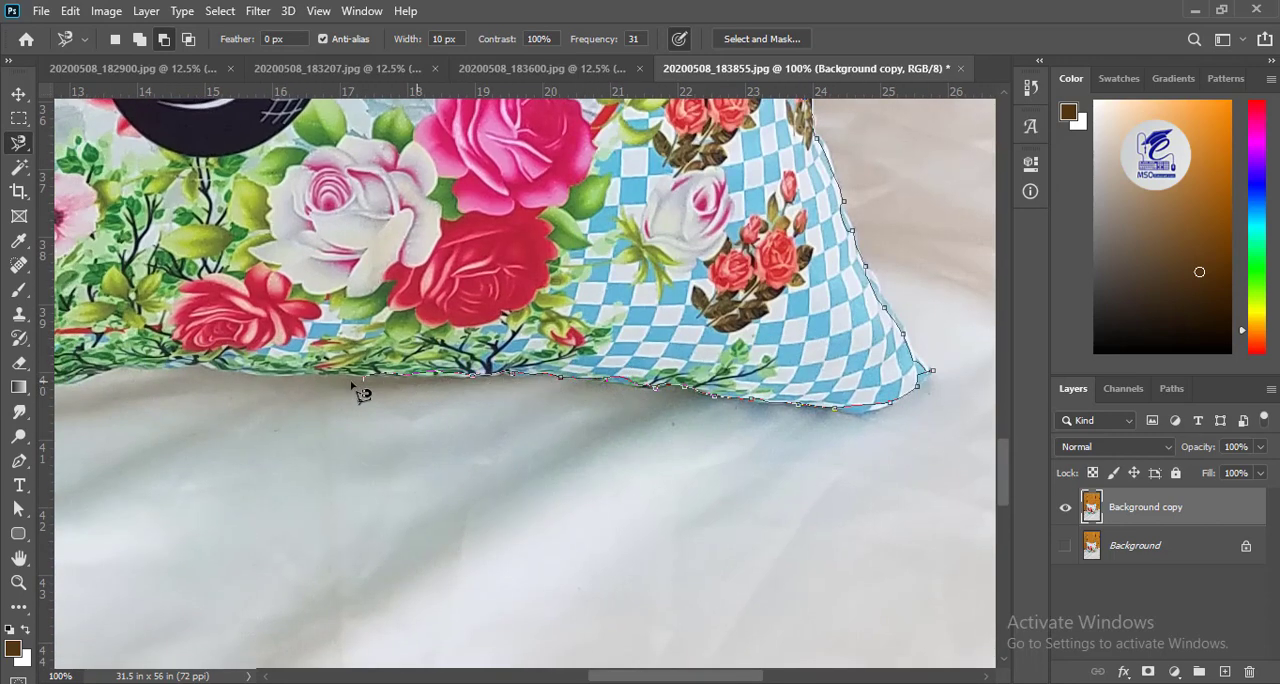
{"action": "left_click_drag", "start_coordinate": [226, 354], "coordinate": [766, 370]}
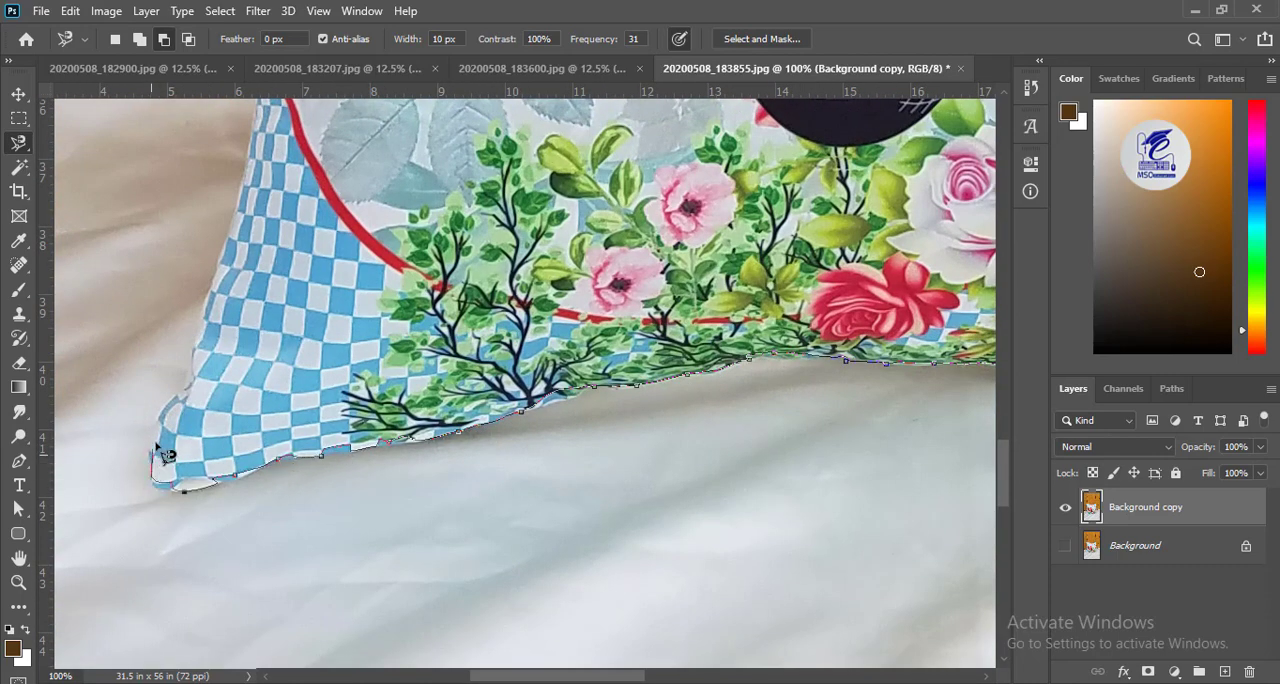
{"action": "left_click_drag", "start_coordinate": [263, 165], "coordinate": [183, 538]}
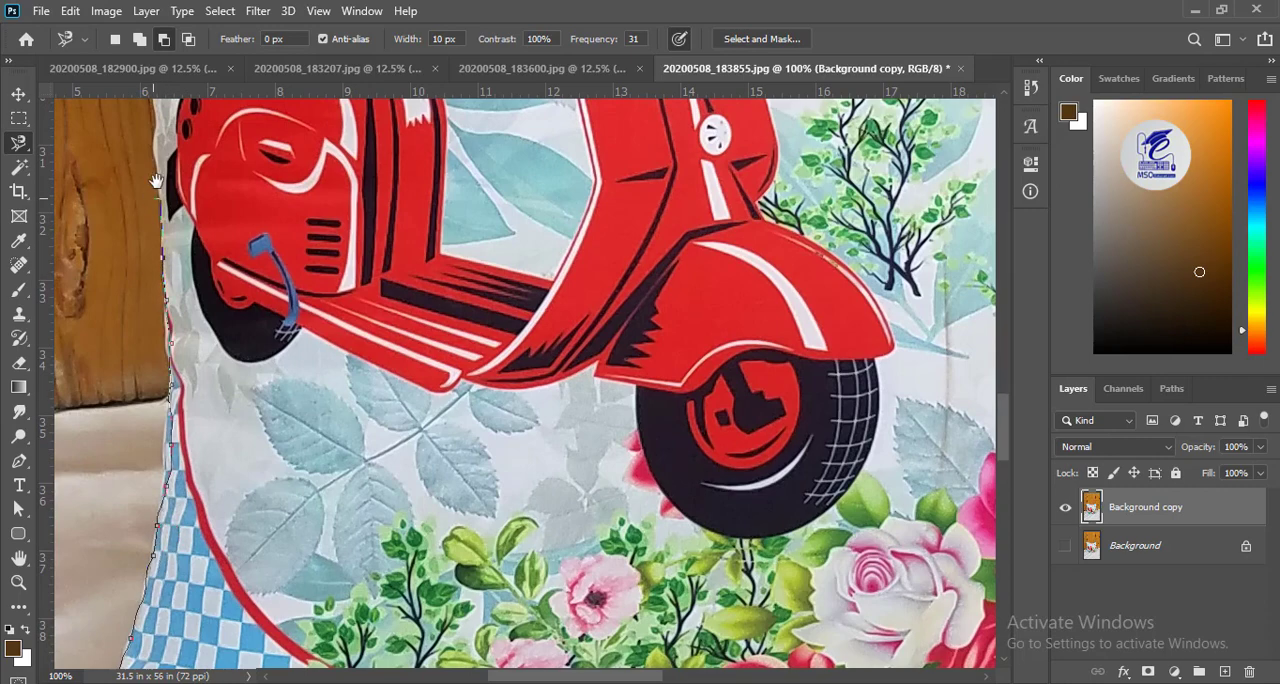
{"action": "left_click_drag", "start_coordinate": [156, 181], "coordinate": [196, 572]}
{"action": "left_click_drag", "start_coordinate": [195, 295], "coordinate": [373, 583]}
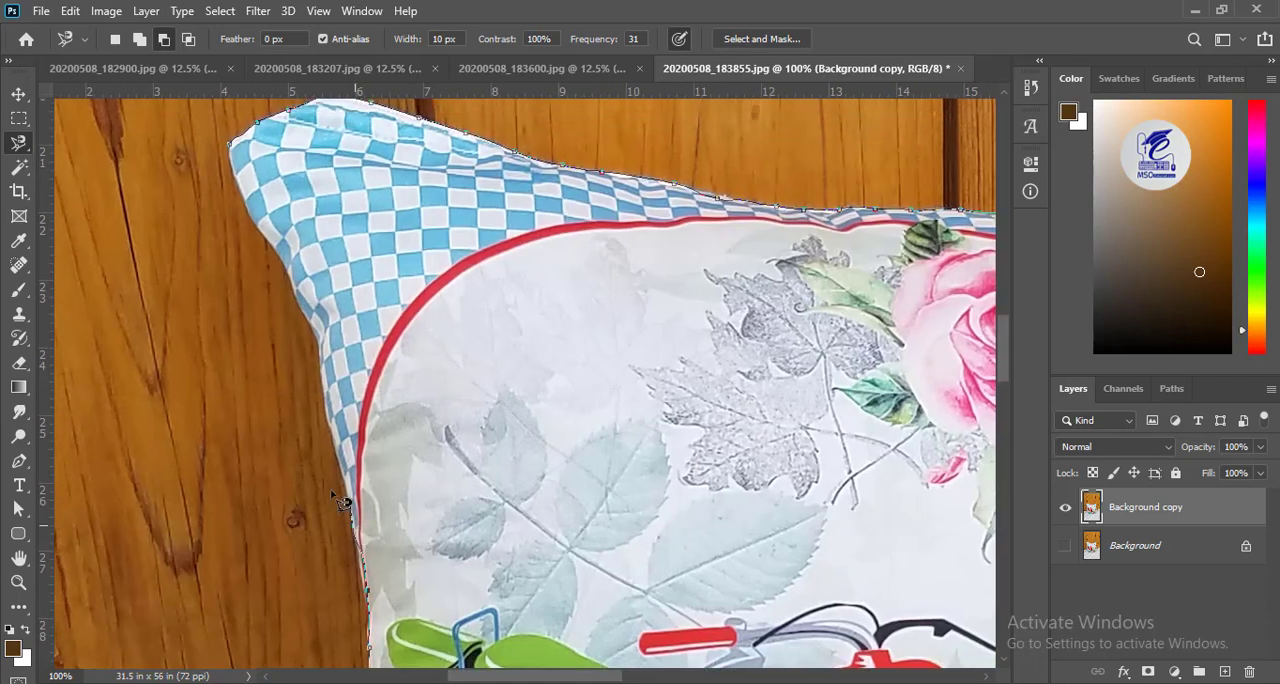
{"action": "left_click", "coordinate": [231, 147]}
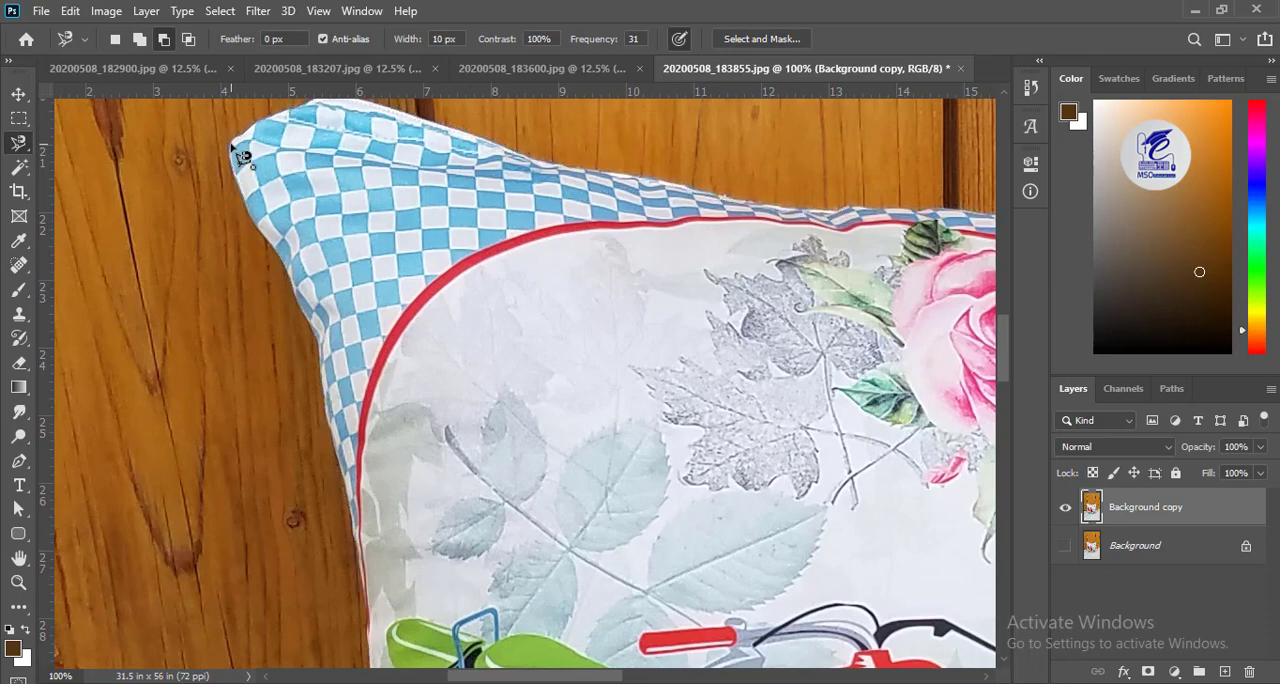
Add a layer mask to Background copy from the cushion selection and inspect the cutout's lower edge.
{"action": "key", "text": "ctrl+1"}
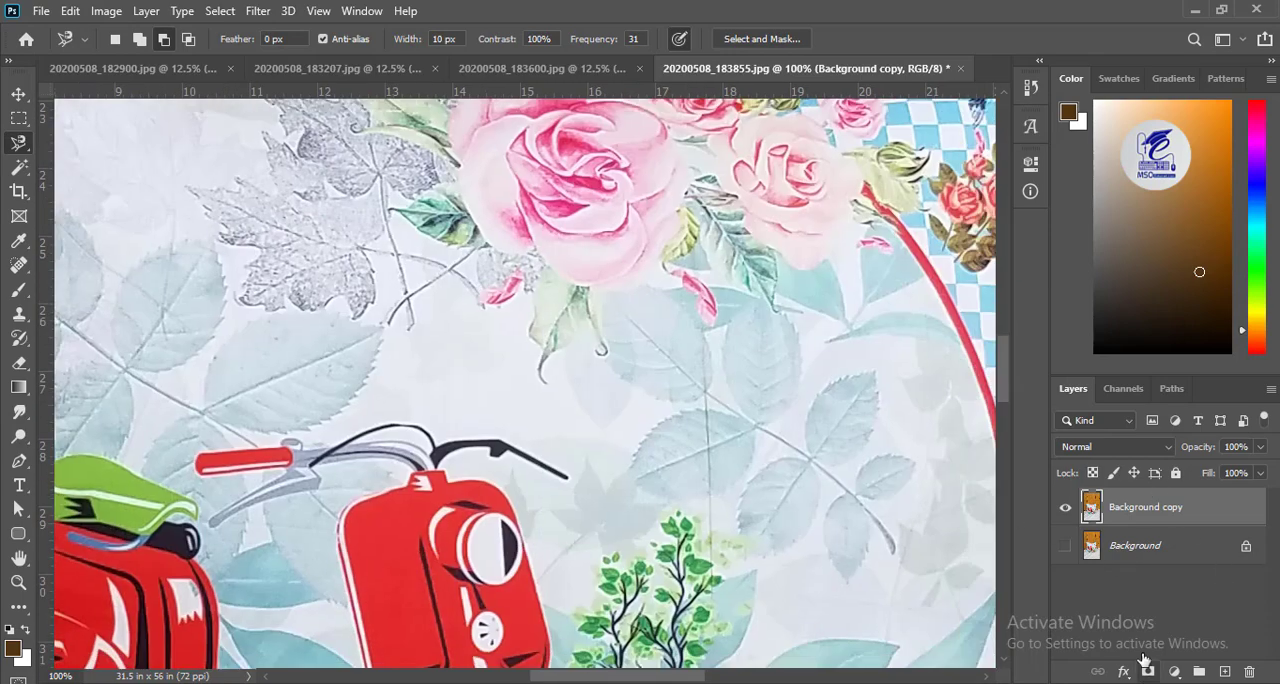
{"action": "left_click", "coordinate": [1147, 668]}
{"action": "key", "text": "ctrl+minus"}
{"action": "key", "text": "ctrl+minus"}
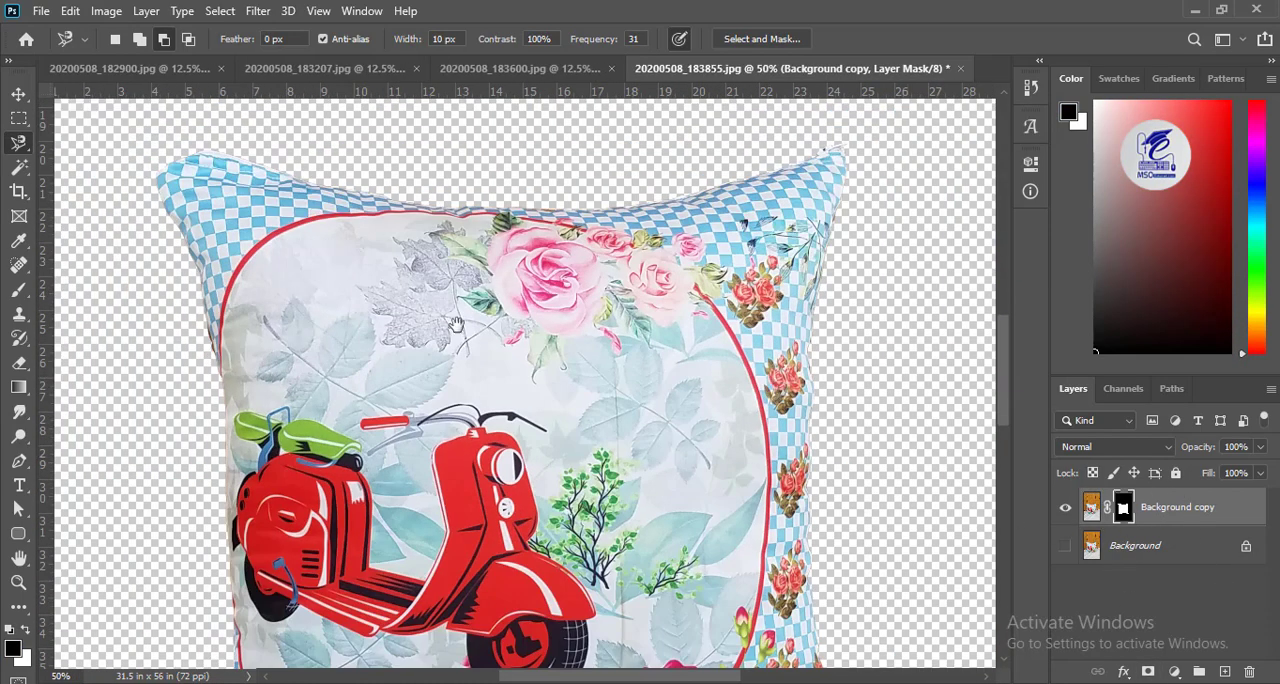
{"action": "left_click_drag", "start_coordinate": [457, 325], "coordinate": [540, 95]}
{"action": "left_click_drag", "start_coordinate": [495, 488], "coordinate": [376, 309]}
{"action": "key", "text": "ctrl+plus"}
{"action": "key", "text": "ctrl+plus"}
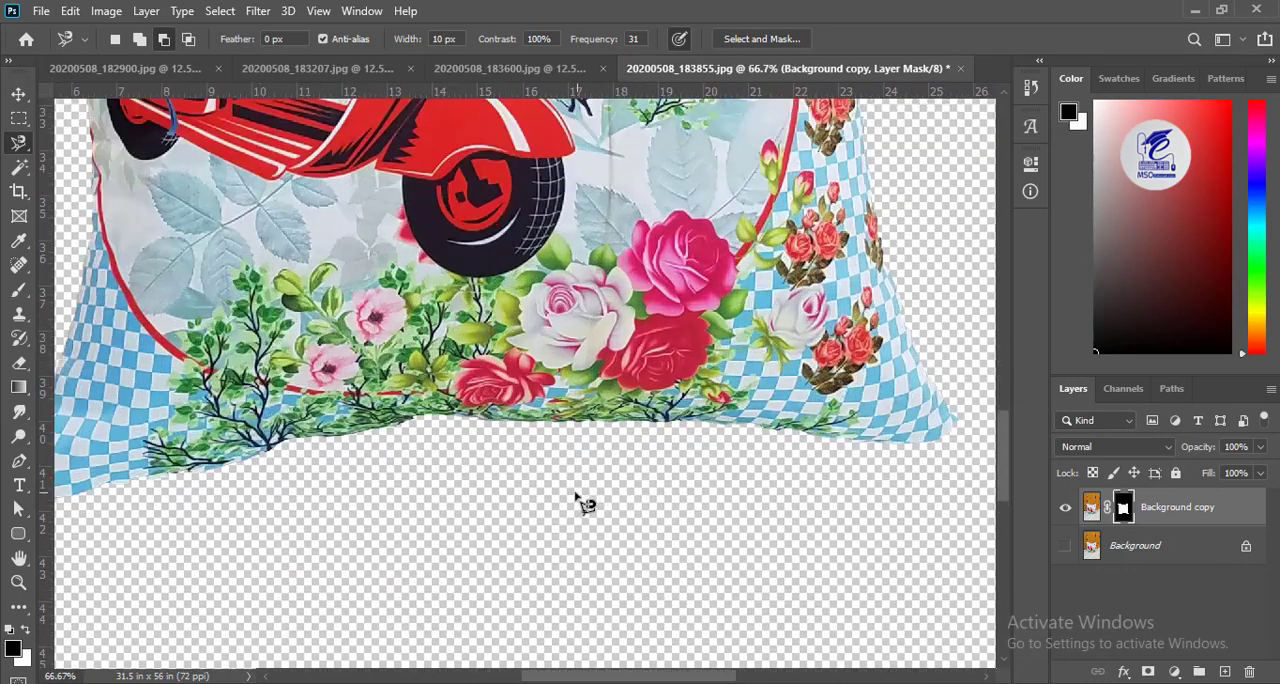
{"action": "left_click_drag", "start_coordinate": [254, 480], "coordinate": [594, 352]}
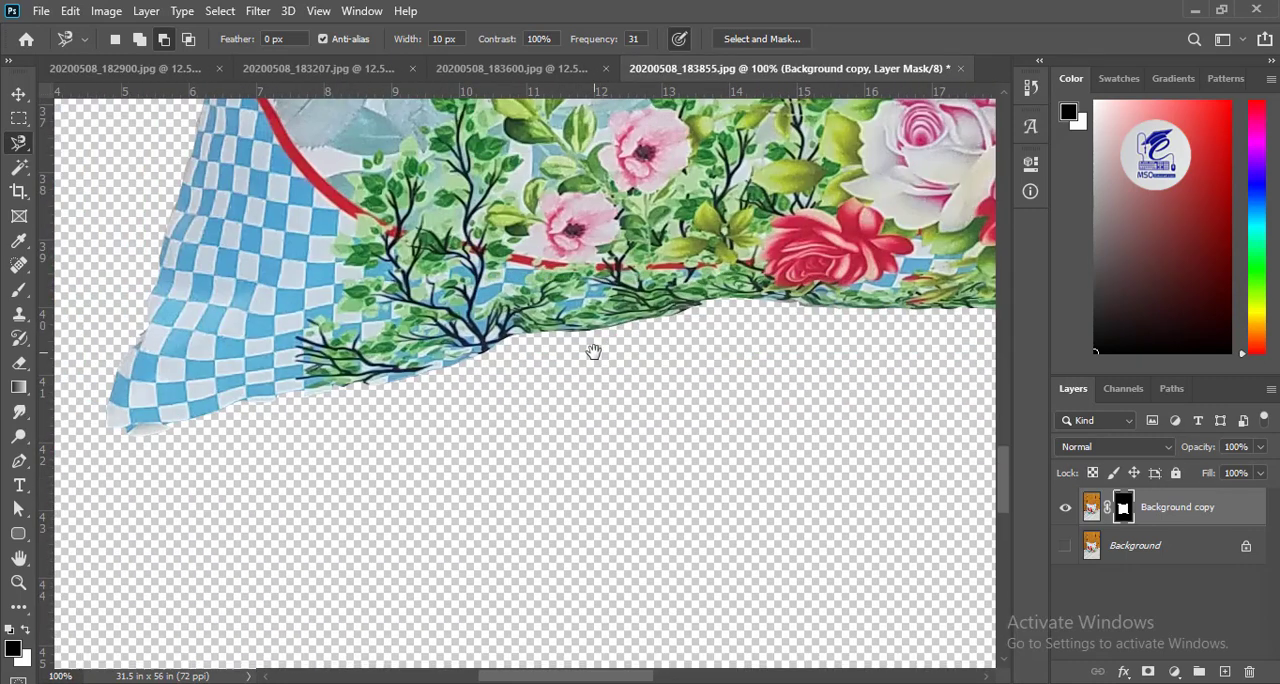
Compare the cutout with the original at 50% layer opacity and 47% fill, and restore both to 100% for Brush work.
{"action": "left_click", "coordinate": [1065, 548]}
{"action": "left_click_drag", "start_coordinate": [1260, 447], "coordinate": [1216, 493]}
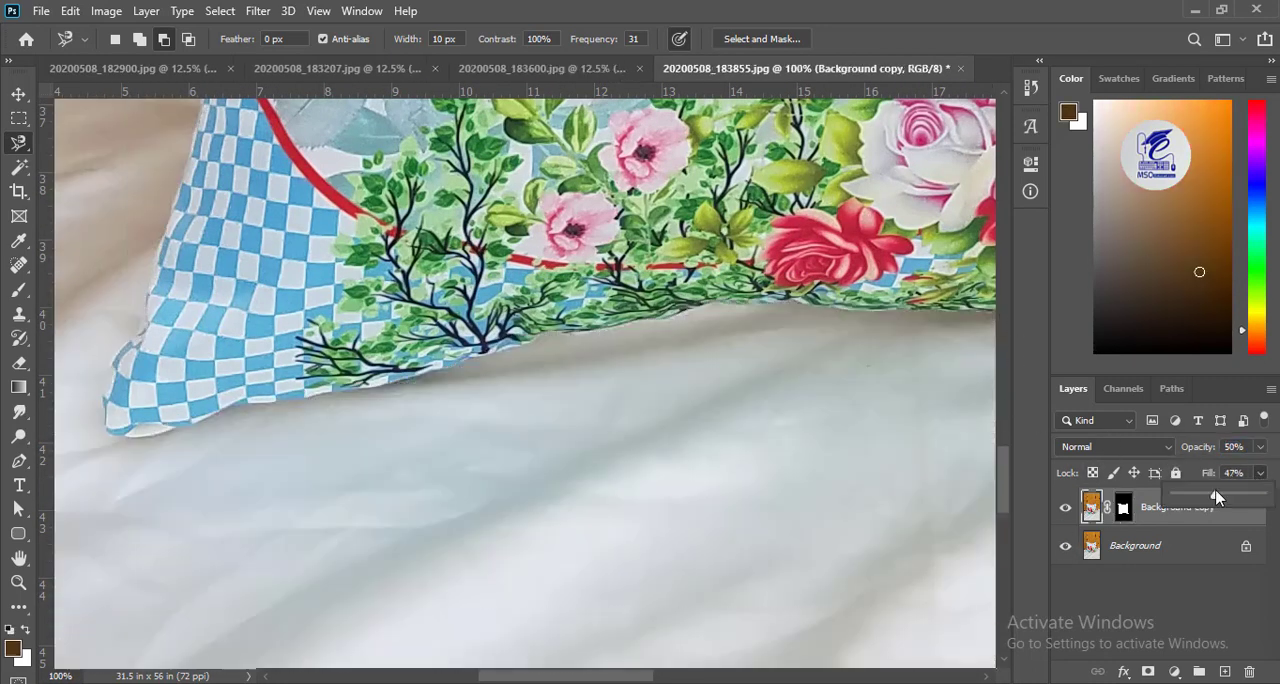
{"action": "left_click", "coordinate": [17, 295]}
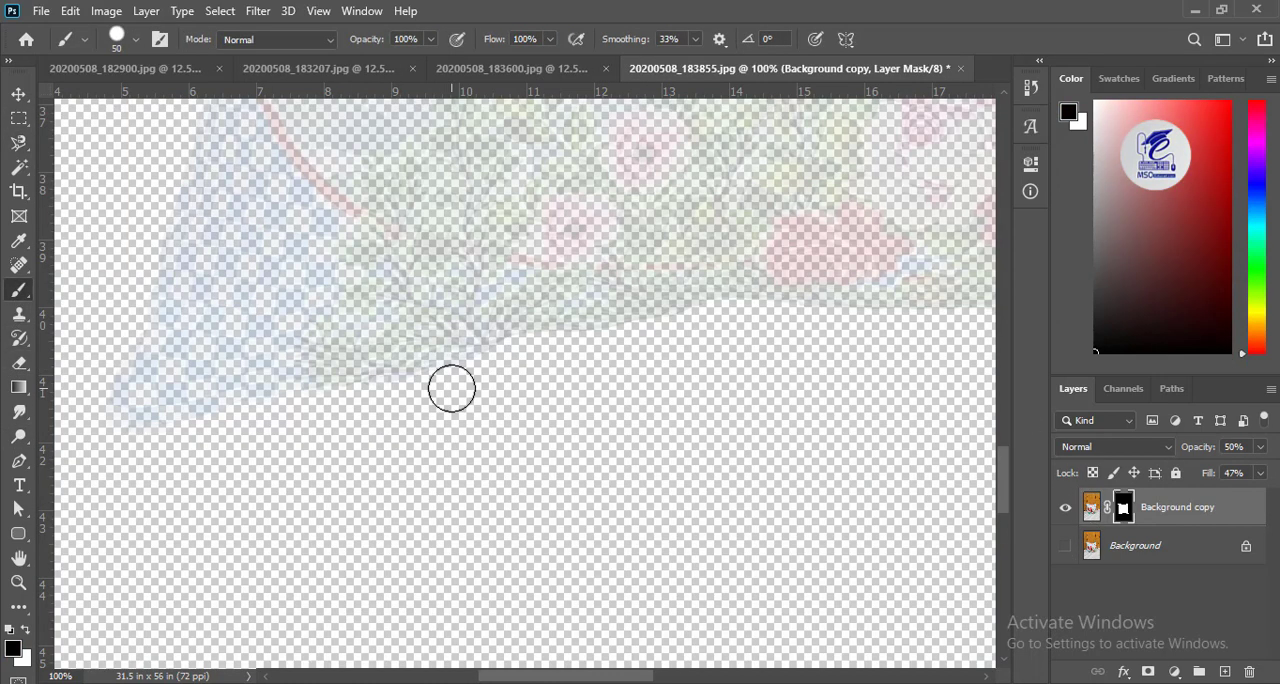
{"action": "left_click", "coordinate": [1260, 473]}
{"action": "left_click_drag", "start_coordinate": [1272, 473], "coordinate": [1274, 497]}
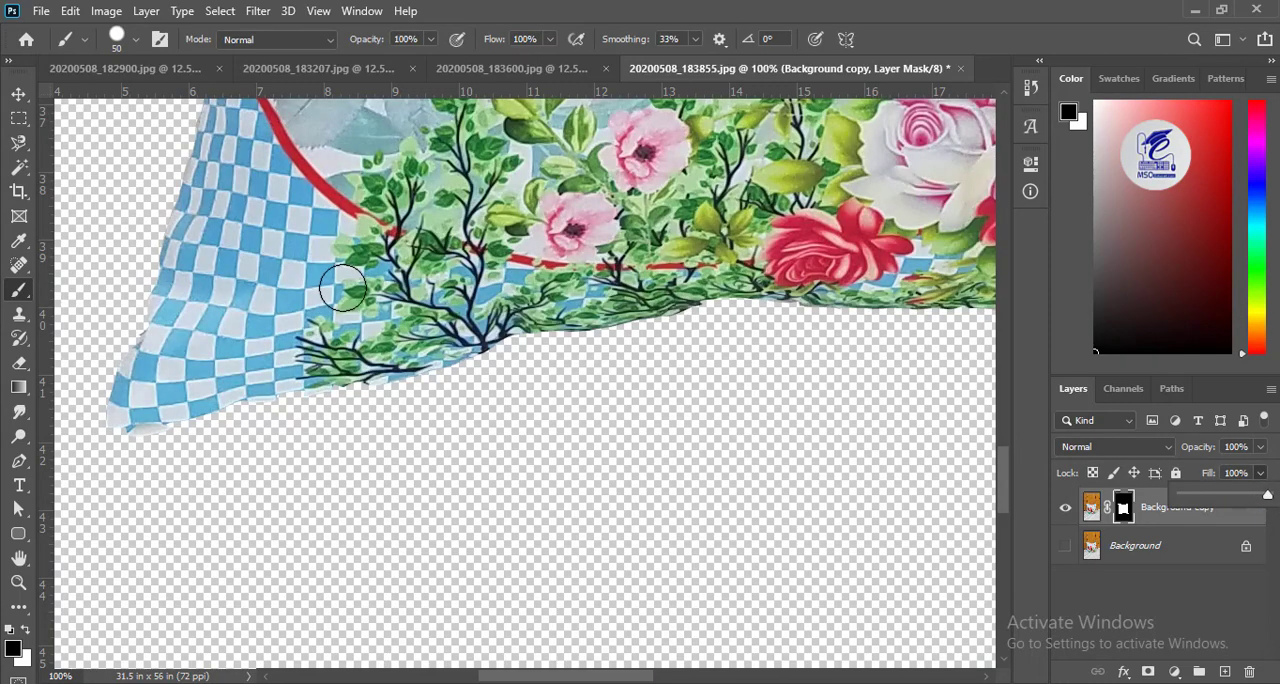
Paint white on the layer mask with the Brush to recover missing fabric along the cushion's bottom edge and corners.
{"action": "left_click", "coordinate": [214, 388]}
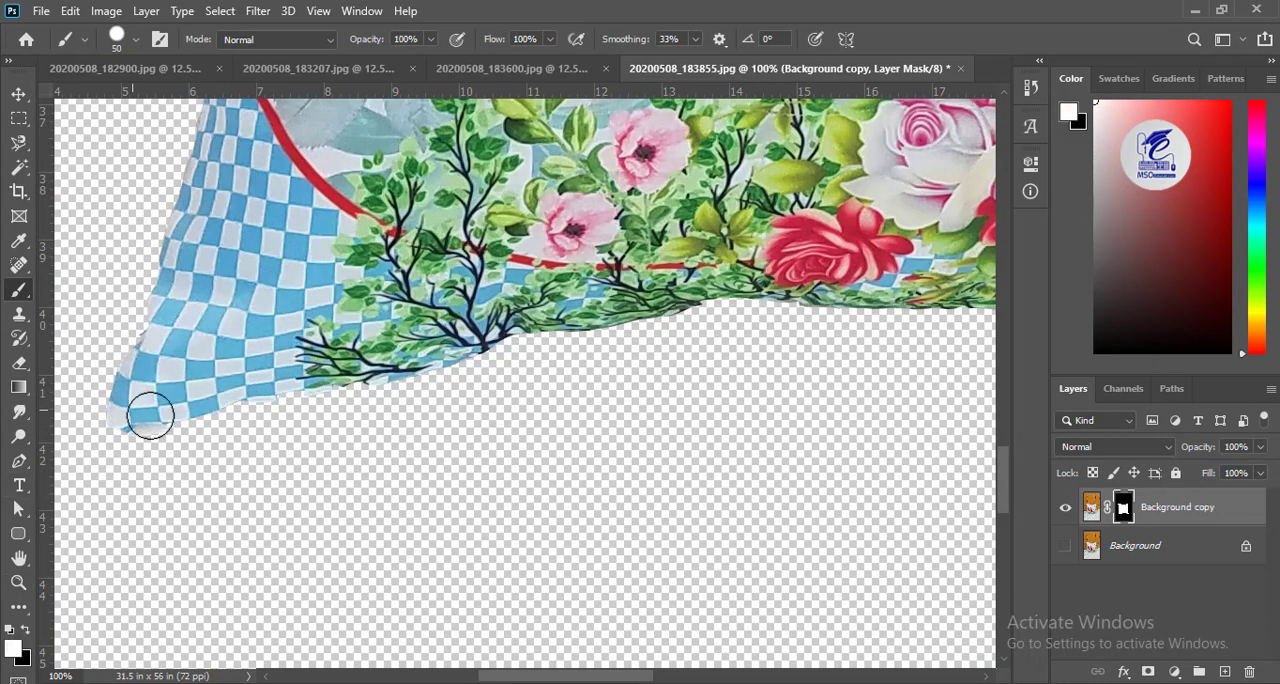
{"action": "key", "text": "ctrl+z"}
{"action": "key", "text": "ctrl+plus"}
{"action": "left_click_drag", "start_coordinate": [143, 431], "coordinate": [766, 376]}
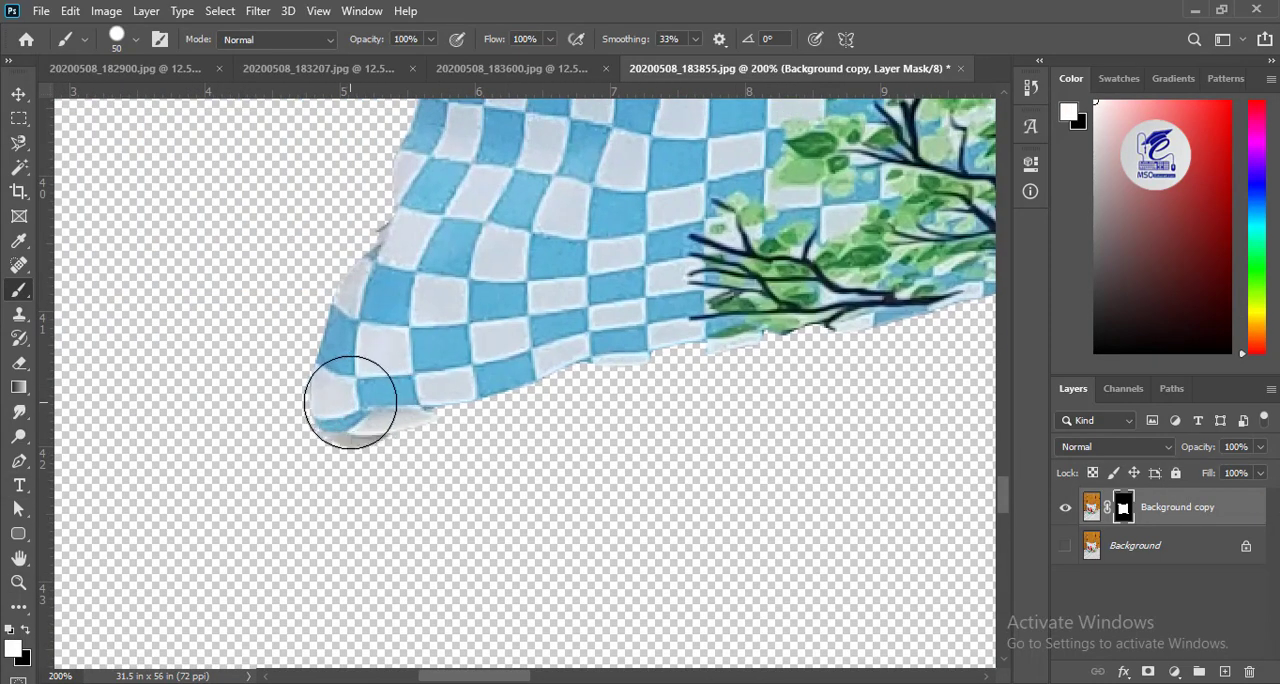
{"action": "left_click_drag", "start_coordinate": [592, 355], "coordinate": [851, 321]}
{"action": "mouse_move", "coordinate": [840, 321]}
{"action": "left_mouse_down"}
{"action": "mouse_move", "coordinate": [543, 331]}
{"action": "mouse_move", "coordinate": [245, 391]}
{"action": "left_mouse_up"}
{"action": "left_click_drag", "start_coordinate": [236, 399], "coordinate": [663, 282]}
{"action": "mouse_move", "coordinate": [427, 353]}
{"action": "left_mouse_down"}
{"action": "mouse_move", "coordinate": [467, 347]}
{"action": "mouse_move", "coordinate": [835, 248]}
{"action": "left_mouse_up"}
{"action": "mouse_move", "coordinate": [790, 263]}
{"action": "left_mouse_down"}
{"action": "mouse_move", "coordinate": [351, 417]}
{"action": "mouse_move", "coordinate": [817, 411]}
{"action": "mouse_move", "coordinate": [390, 402]}
{"action": "left_mouse_up"}
{"action": "left_click_drag", "start_coordinate": [390, 402], "coordinate": [885, 381]}
{"action": "mouse_move", "coordinate": [757, 364]}
{"action": "left_mouse_down"}
{"action": "mouse_move", "coordinate": [357, 343]}
{"action": "mouse_move", "coordinate": [817, 391]}
{"action": "mouse_move", "coordinate": [243, 329]}
{"action": "mouse_move", "coordinate": [566, 371]}
{"action": "left_mouse_up"}
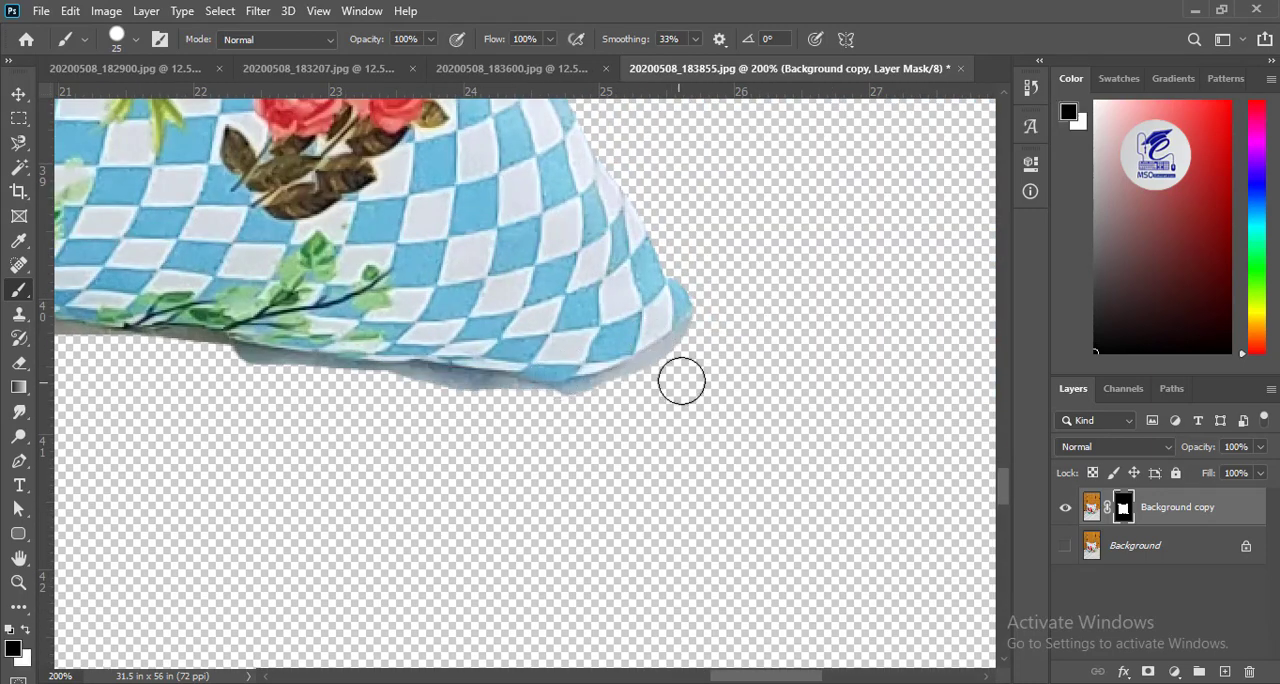
Paint black on the mask with a 25 px brush to remove the shadow fringe below the cushion's bottom-right edge.
{"action": "left_click_drag", "start_coordinate": [300, 433], "coordinate": [670, 503]}
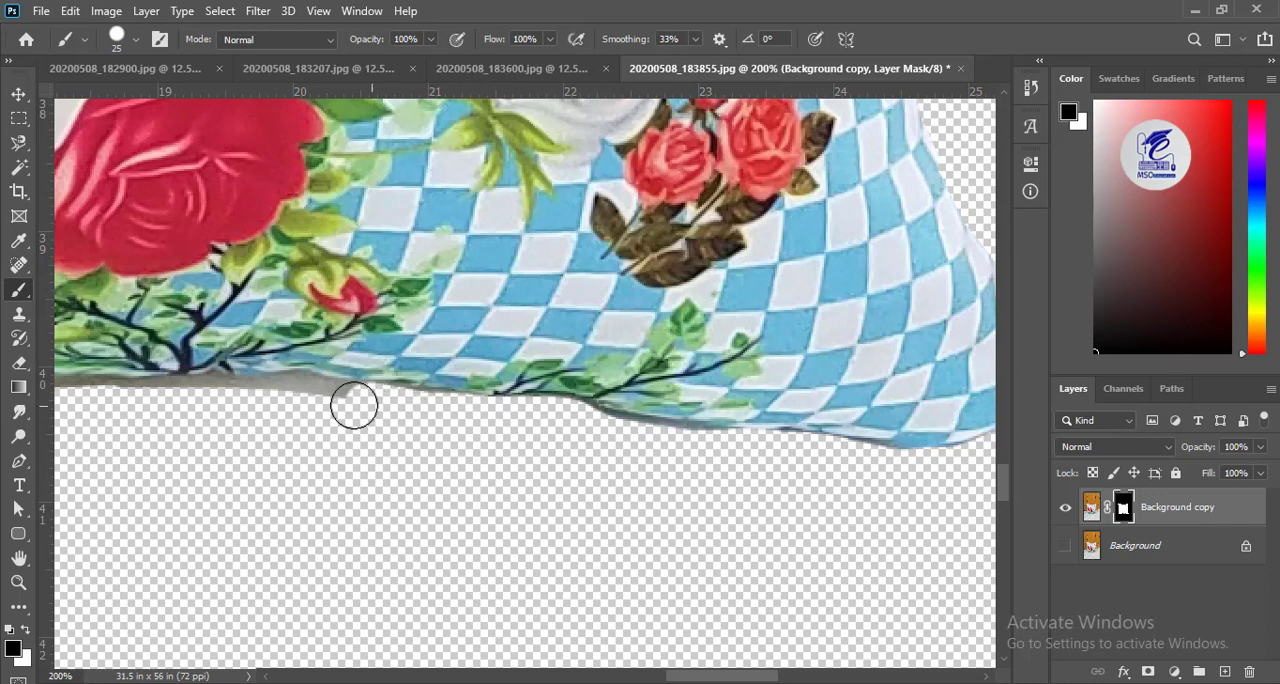
{"action": "left_click_drag", "start_coordinate": [134, 404], "coordinate": [116, 405]}
{"action": "left_click_drag", "start_coordinate": [126, 442], "coordinate": [432, 529]}
{"action": "key", "text": "ctrl+plus"}
{"action": "key", "text": "ctrl+plus"}
{"action": "left_click_drag", "start_coordinate": [303, 532], "coordinate": [651, 289]}
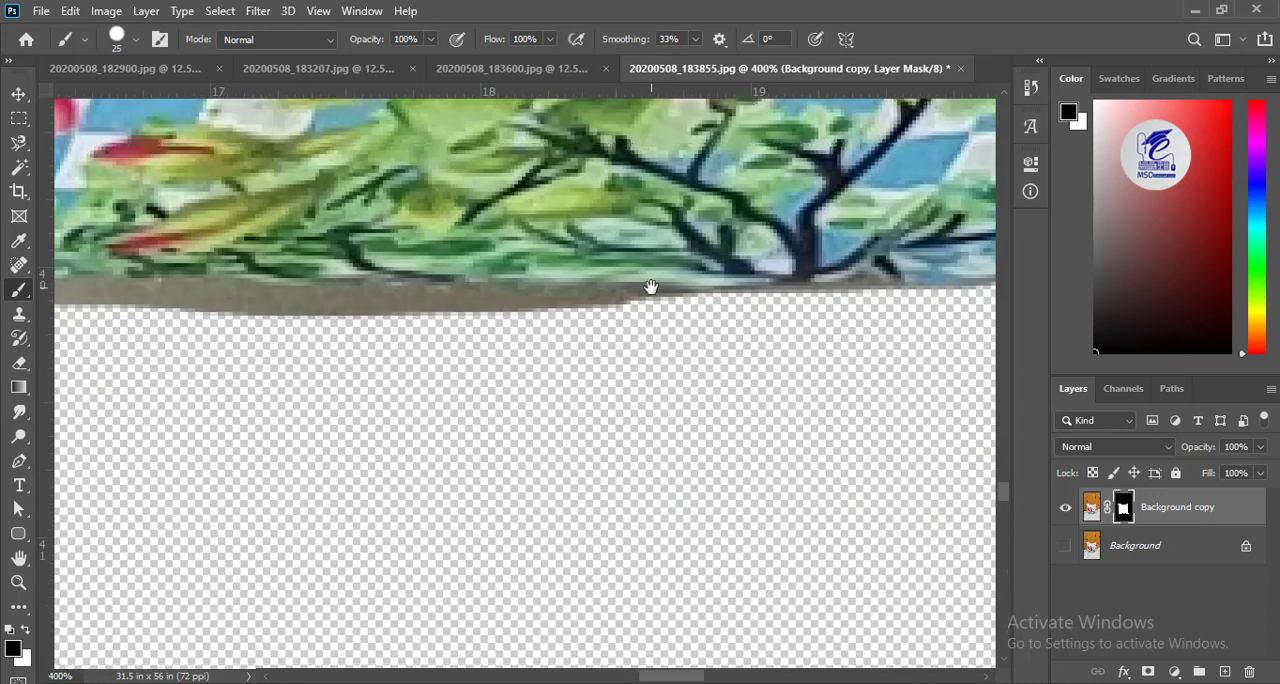
{"action": "mouse_move", "coordinate": [680, 346]}
{"action": "left_mouse_down"}
{"action": "mouse_move", "coordinate": [143, 332]}
{"action": "mouse_move", "coordinate": [696, 404]}
{"action": "left_mouse_up"}
Set the brush opacity to 77% and mask out the grey shadow along the middle of the cushion's bottom edge.
{"action": "left_click_drag", "start_coordinate": [432, 41], "coordinate": [409, 57]}
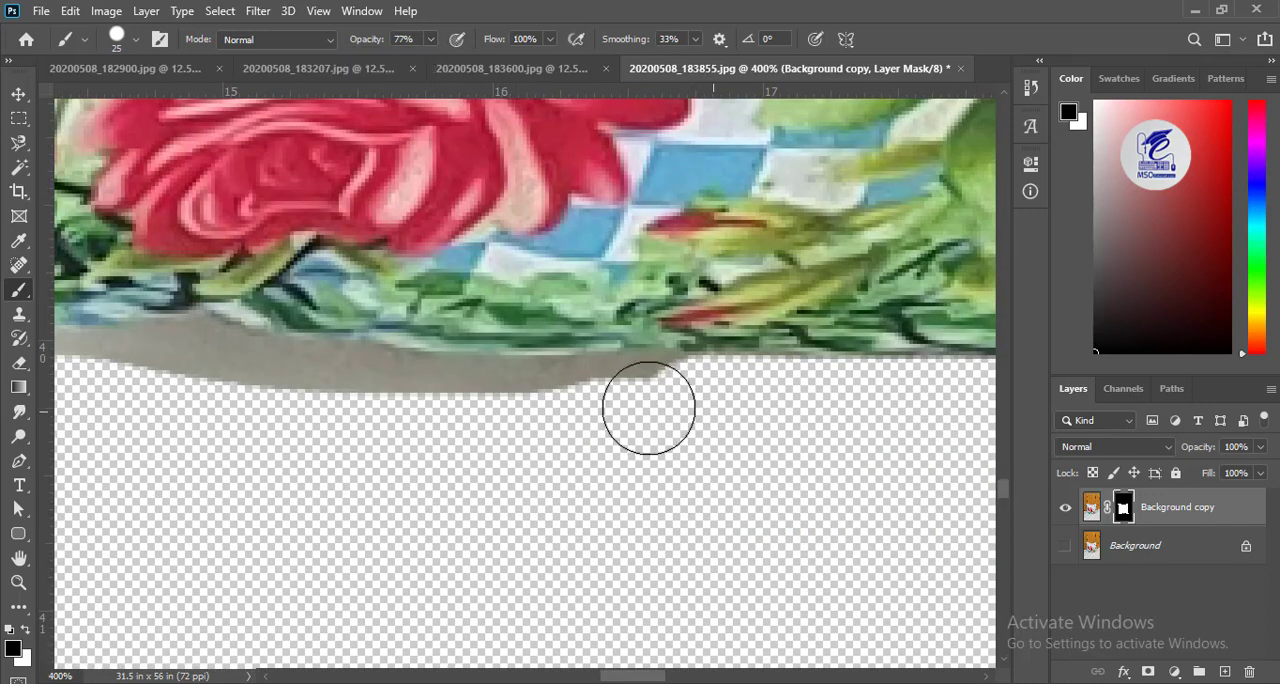
{"action": "mouse_move", "coordinate": [649, 406]}
{"action": "left_mouse_down"}
{"action": "mouse_move", "coordinate": [211, 397]}
{"action": "mouse_move", "coordinate": [615, 422]}
{"action": "left_mouse_up"}
{"action": "left_click_drag", "start_coordinate": [253, 423], "coordinate": [703, 466]}
{"action": "mouse_move", "coordinate": [795, 438]}
{"action": "left_mouse_down"}
{"action": "mouse_move", "coordinate": [631, 420]}
{"action": "mouse_move", "coordinate": [314, 454]}
{"action": "left_mouse_up"}
{"action": "left_click_drag", "start_coordinate": [620, 420], "coordinate": [794, 445]}
{"action": "mouse_move", "coordinate": [347, 410]}
{"action": "left_mouse_down"}
{"action": "mouse_move", "coordinate": [741, 350]}
{"action": "mouse_move", "coordinate": [211, 480]}
{"action": "left_mouse_up"}
{"action": "left_click_drag", "start_coordinate": [351, 516], "coordinate": [876, 443]}
{"action": "left_click_drag", "start_coordinate": [698, 418], "coordinate": [276, 498]}
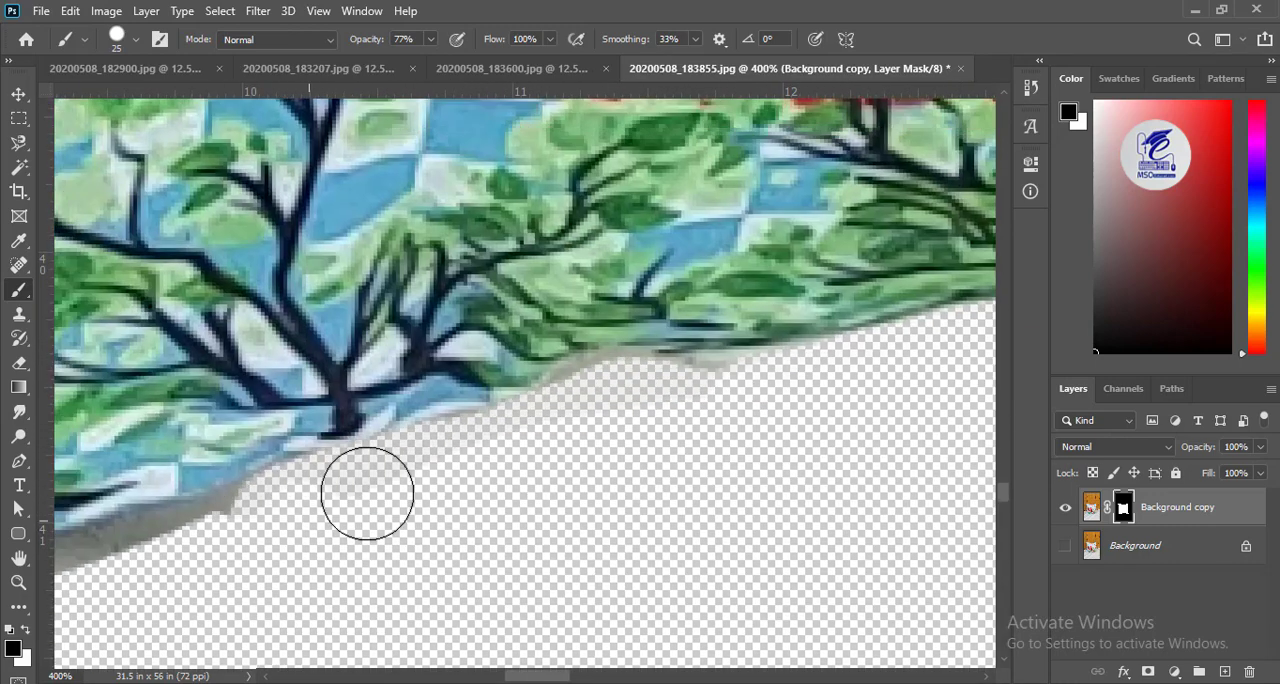
Mask out the remaining shadow along the bottom edge from the tree print to the cushion's bottom-left corner.
{"action": "left_click_drag", "start_coordinate": [366, 491], "coordinate": [686, 402]}
{"action": "mouse_move", "coordinate": [337, 515]}
{"action": "left_mouse_down"}
{"action": "mouse_move", "coordinate": [769, 423]}
{"action": "mouse_move", "coordinate": [907, 312]}
{"action": "left_mouse_up"}
{"action": "mouse_move", "coordinate": [794, 334]}
{"action": "left_mouse_down"}
{"action": "mouse_move", "coordinate": [437, 429]}
{"action": "mouse_move", "coordinate": [843, 334]}
{"action": "left_mouse_up"}
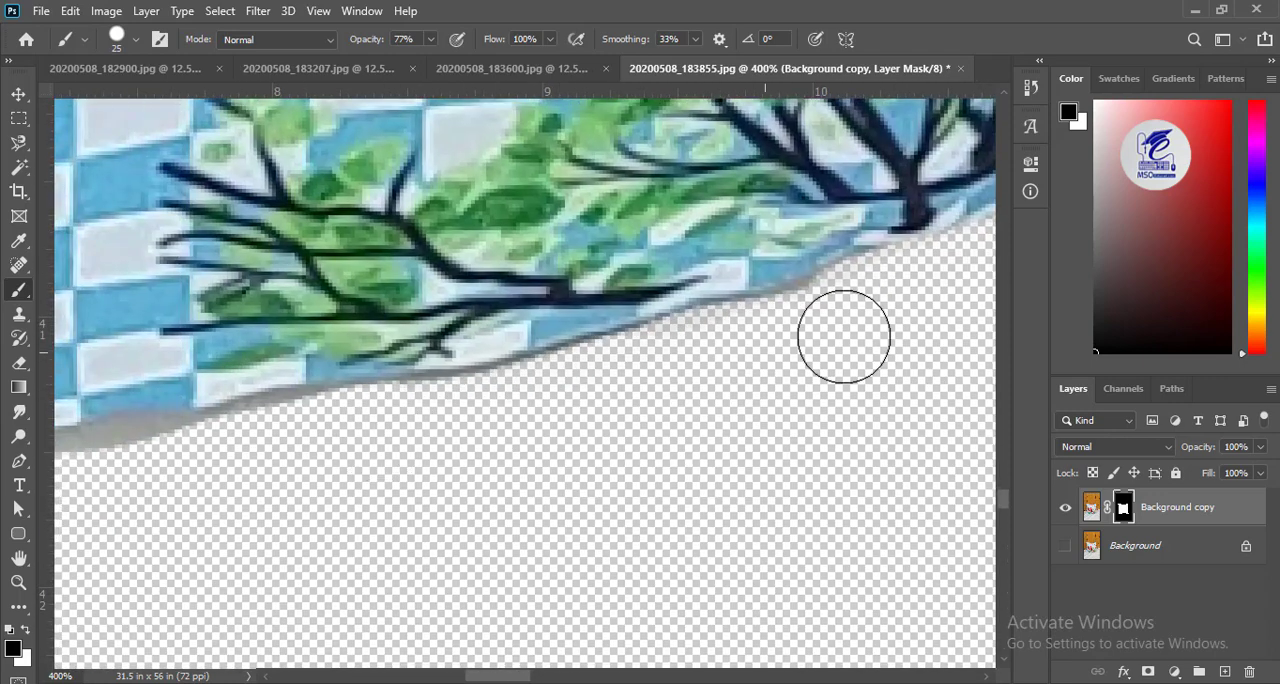
{"action": "left_click_drag", "start_coordinate": [351, 479], "coordinate": [832, 385]}
{"action": "mouse_move", "coordinate": [754, 338]}
{"action": "left_mouse_down"}
{"action": "mouse_move", "coordinate": [496, 390]}
{"action": "mouse_move", "coordinate": [931, 258]}
{"action": "left_mouse_up"}
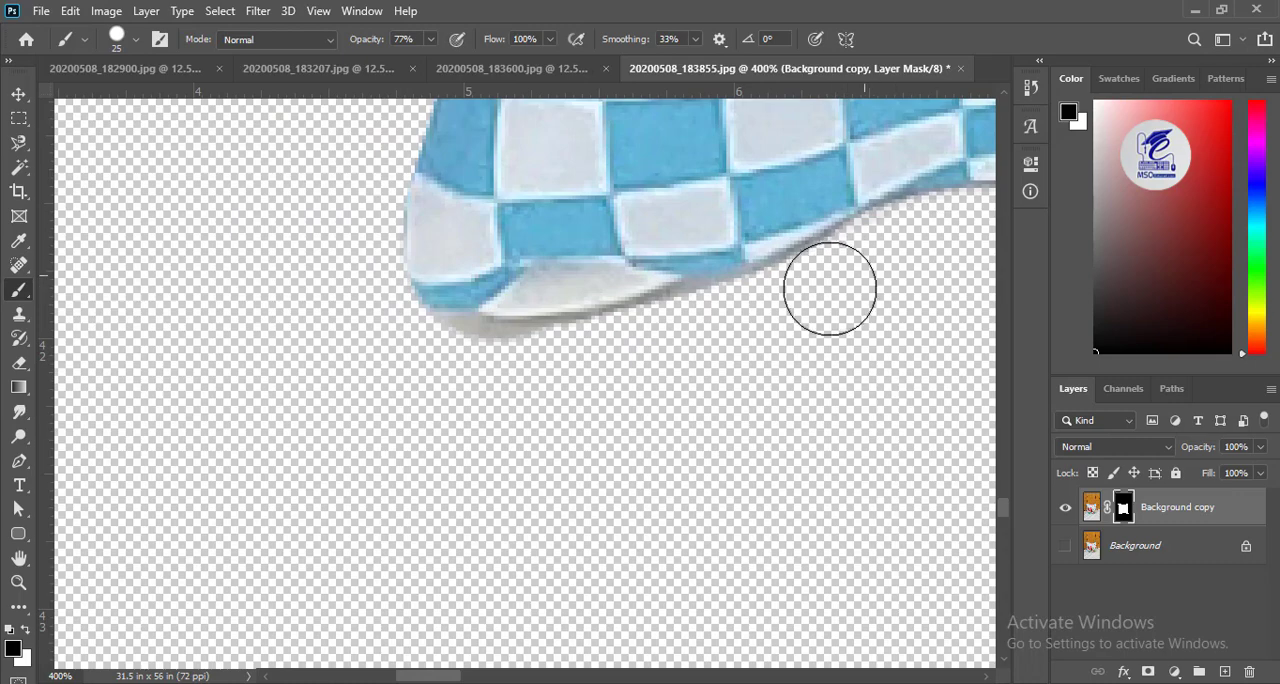
{"action": "left_click_drag", "start_coordinate": [443, 357], "coordinate": [652, 358]}
Switch to white and paint back the fabric on the mask along the lowest part of the cushion's left side.
{"action": "mouse_move", "coordinate": [465, 139]}
{"action": "left_mouse_down"}
{"action": "mouse_move", "coordinate": [426, 445]}
{"action": "mouse_move", "coordinate": [169, 680]}
{"action": "left_mouse_up"}
{"action": "key", "text": "x"}
{"action": "mouse_move", "coordinate": [252, 422]}
{"action": "left_mouse_down"}
{"action": "mouse_move", "coordinate": [281, 431]}
{"action": "mouse_move", "coordinate": [268, 416]}
{"action": "left_mouse_up"}
{"action": "left_click_drag", "start_coordinate": [290, 536], "coordinate": [425, 328]}
{"action": "left_click_drag", "start_coordinate": [656, 209], "coordinate": [504, 682]}
{"action": "left_click_drag", "start_coordinate": [322, 468], "coordinate": [370, 325]}
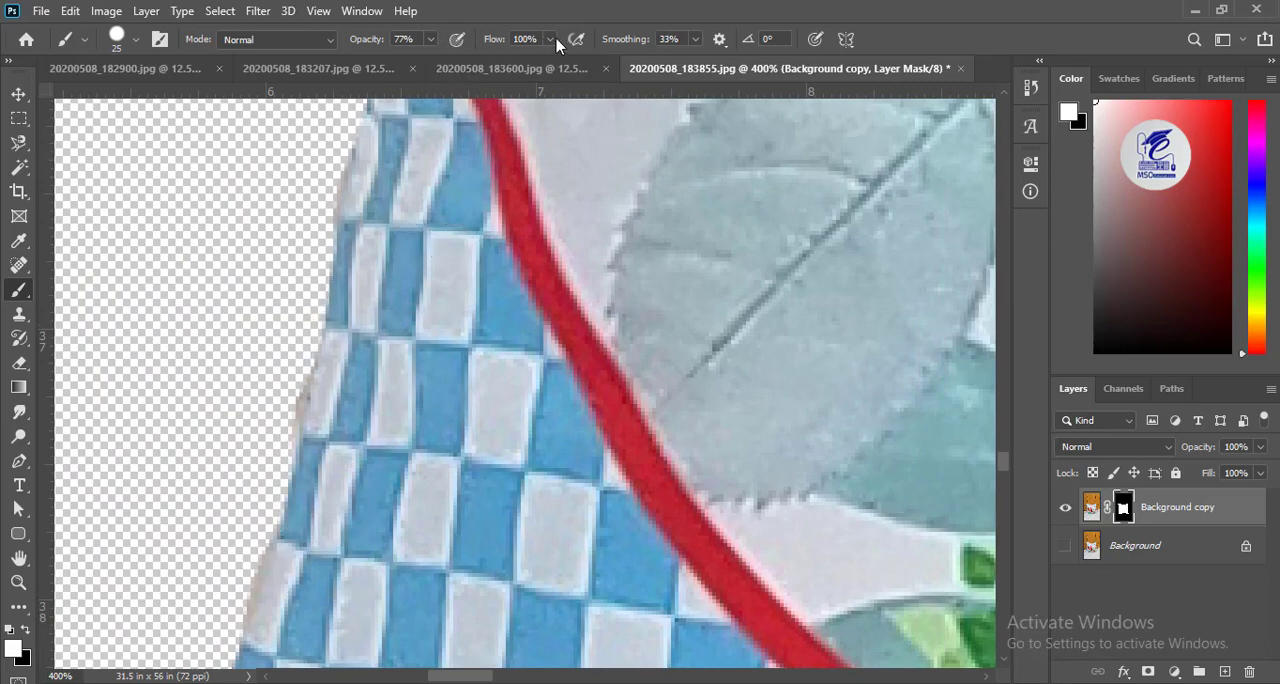
Set the brush flow to 58% and recover the cushion's left edge on the mask up to the scooter's rear wheel.
{"action": "left_click_drag", "start_coordinate": [553, 41], "coordinate": [515, 60]}
{"action": "left_click_drag", "start_coordinate": [436, 110], "coordinate": [314, 436]}
{"action": "left_click_drag", "start_coordinate": [303, 255], "coordinate": [306, 215]}
{"action": "left_click_drag", "start_coordinate": [417, 313], "coordinate": [401, 484]}
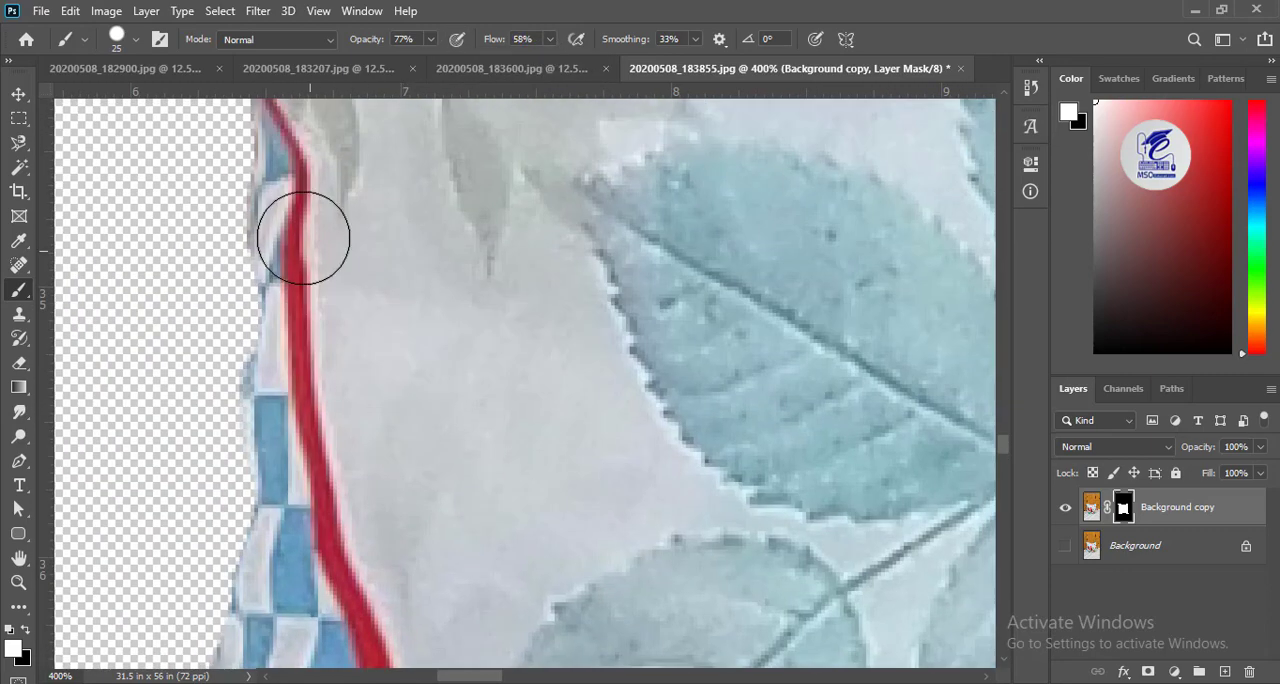
{"action": "left_click_drag", "start_coordinate": [296, 272], "coordinate": [251, 637]}
{"action": "left_click_drag", "start_coordinate": [373, 462], "coordinate": [410, 312]}
{"action": "left_click_drag", "start_coordinate": [324, 202], "coordinate": [309, 444]}
{"action": "left_click_drag", "start_coordinate": [521, 224], "coordinate": [505, 683]}
{"action": "mouse_move", "coordinate": [296, 256]}
{"action": "left_mouse_down"}
{"action": "mouse_move", "coordinate": [316, 533]}
{"action": "mouse_move", "coordinate": [304, 442]}
{"action": "left_mouse_up"}
Set the brush flow and opacity to 100% and paint back the left edge beside the scooter's rear wheel.
{"action": "left_click", "coordinate": [551, 40]}
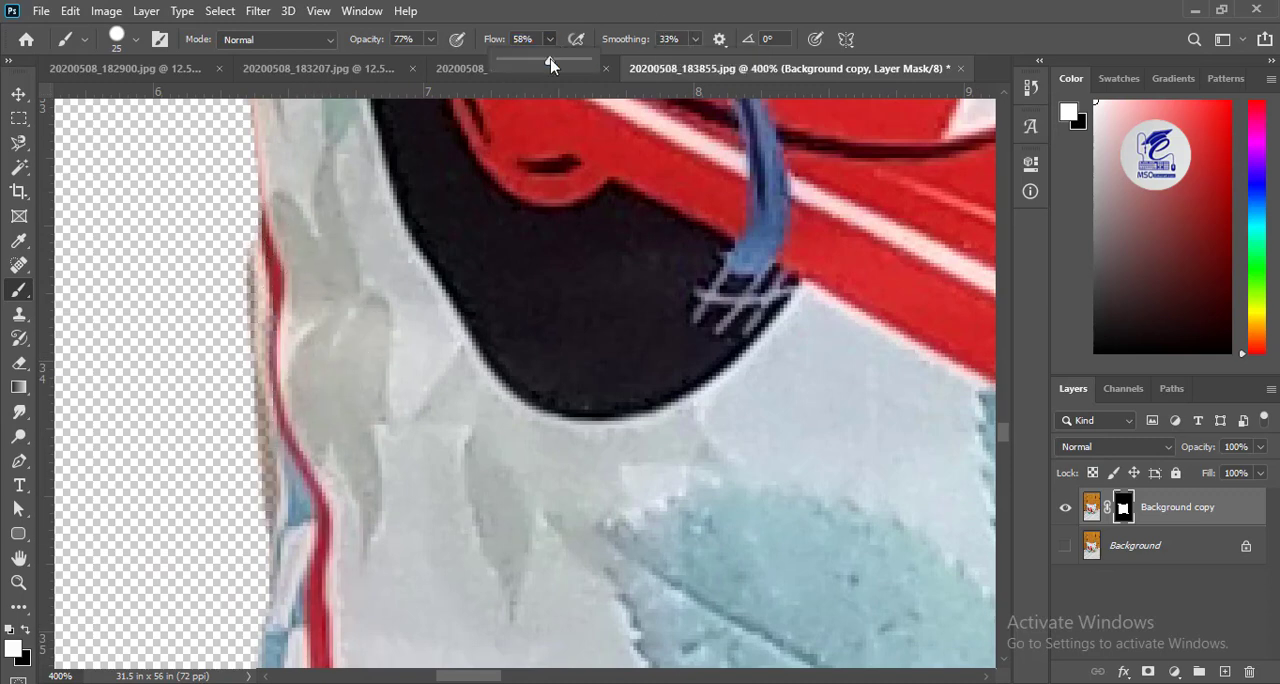
{"action": "left_click_drag", "start_coordinate": [551, 61], "coordinate": [602, 62]}
{"action": "left_click", "coordinate": [431, 40]}
{"action": "left_click_drag", "start_coordinate": [431, 62], "coordinate": [468, 63]}
{"action": "left_click_drag", "start_coordinate": [282, 246], "coordinate": [314, 583]}
{"action": "key", "text": "ctrl+minus"}
{"action": "left_click_drag", "start_coordinate": [350, 225], "coordinate": [293, 639]}
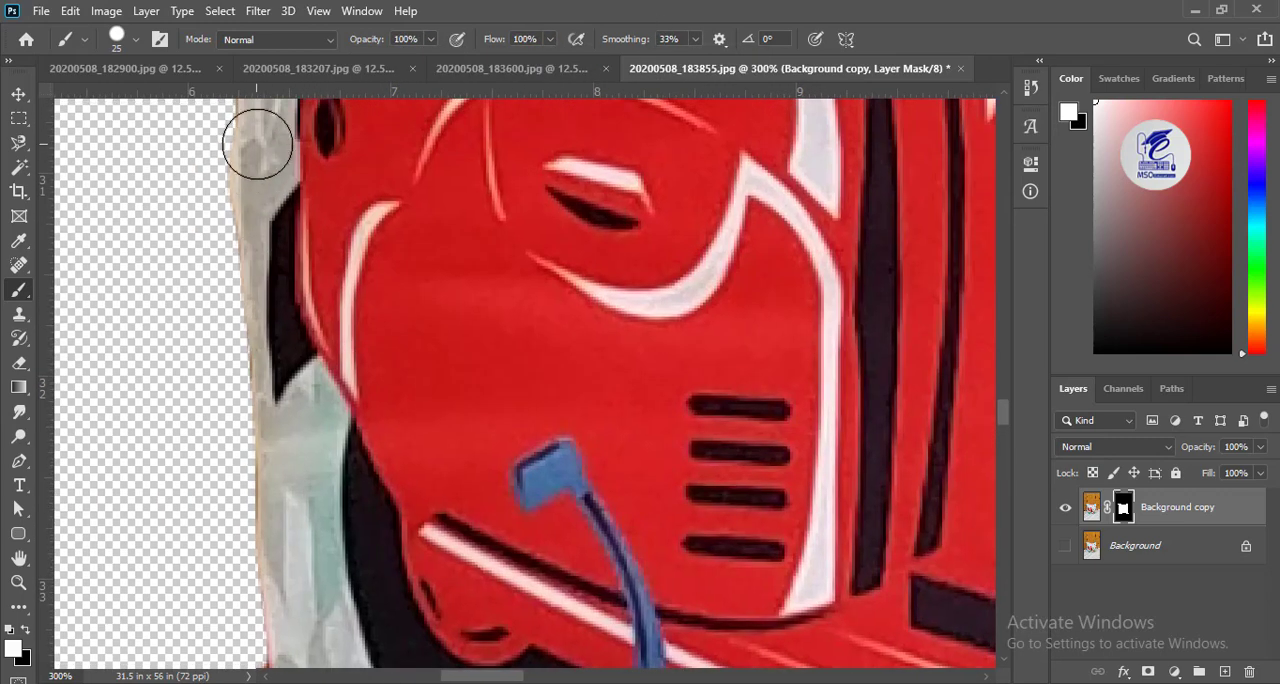
Paint back the cushion's left edge on the mask in white from the scooter's red body up past its green seat.
{"action": "left_click_drag", "start_coordinate": [260, 142], "coordinate": [264, 648]}
{"action": "left_click_drag", "start_coordinate": [311, 260], "coordinate": [341, 612]}
{"action": "left_click_drag", "start_coordinate": [296, 91], "coordinate": [295, 438]}
{"action": "key", "text": "ctrl+h"}
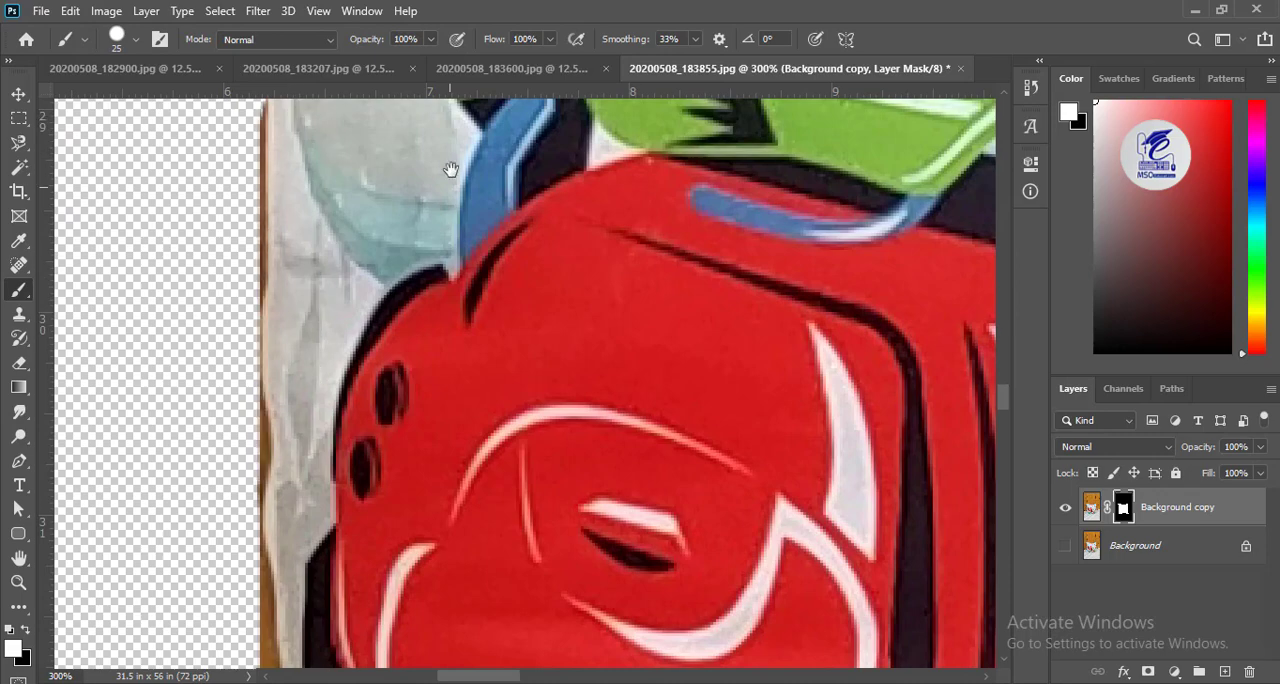
{"action": "left_click_drag", "start_coordinate": [449, 169], "coordinate": [454, 562]}
{"action": "left_click_drag", "start_coordinate": [330, 130], "coordinate": [433, 650]}
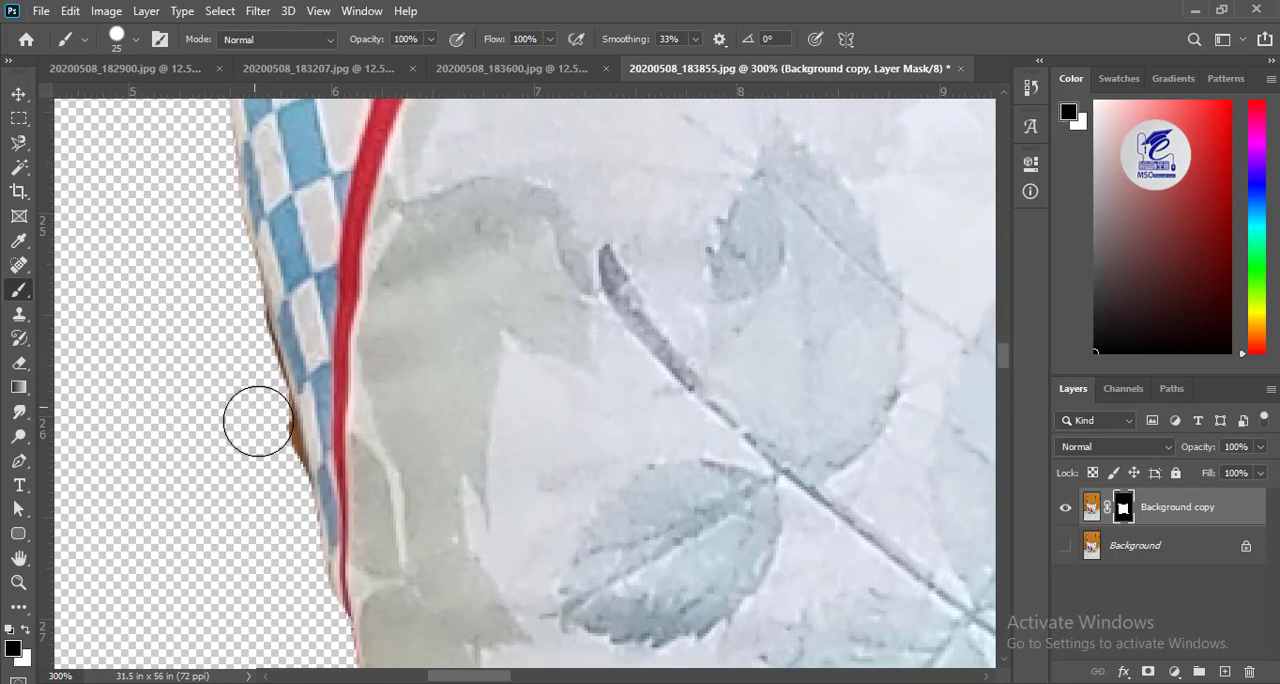
Switch to black and mask out the brown background strip along the left edge from the upper checked border to below the rear wheel.
{"action": "left_click_drag", "start_coordinate": [253, 560], "coordinate": [223, 150]}
{"action": "left_click_drag", "start_coordinate": [306, 648], "coordinate": [286, 301]}
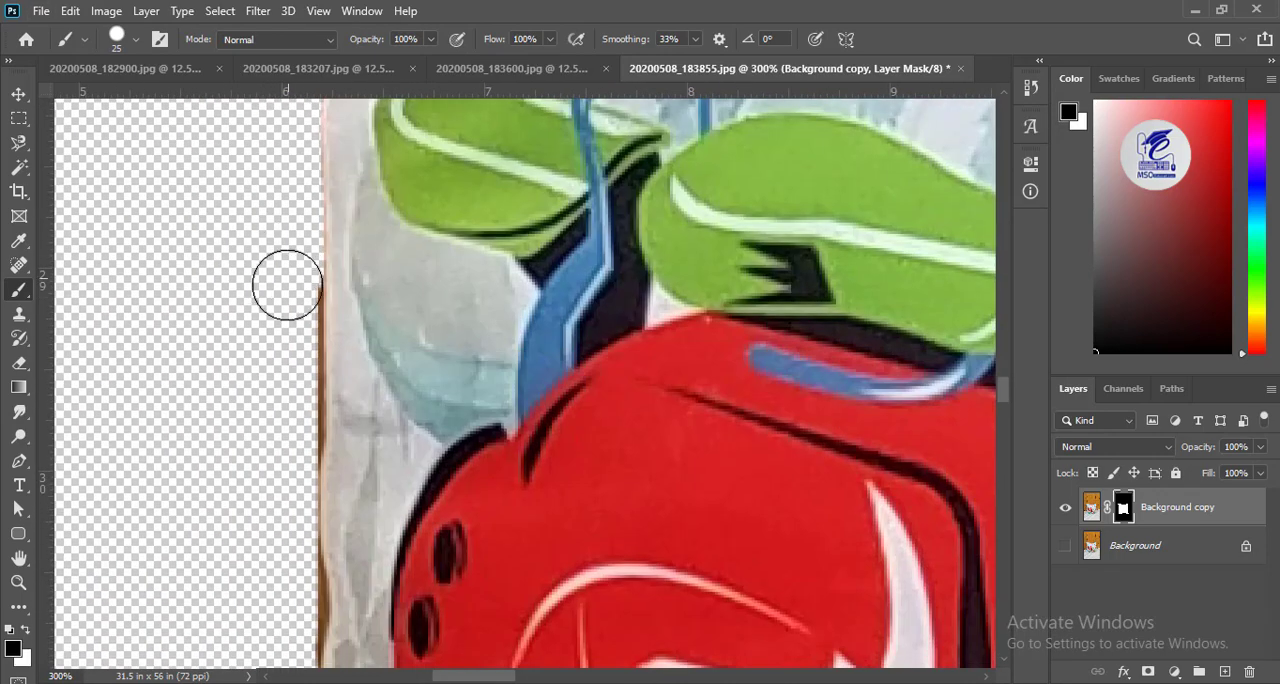
{"action": "left_click_drag", "start_coordinate": [286, 421], "coordinate": [205, 120]}
{"action": "left_click_drag", "start_coordinate": [241, 293], "coordinate": [239, 264]}
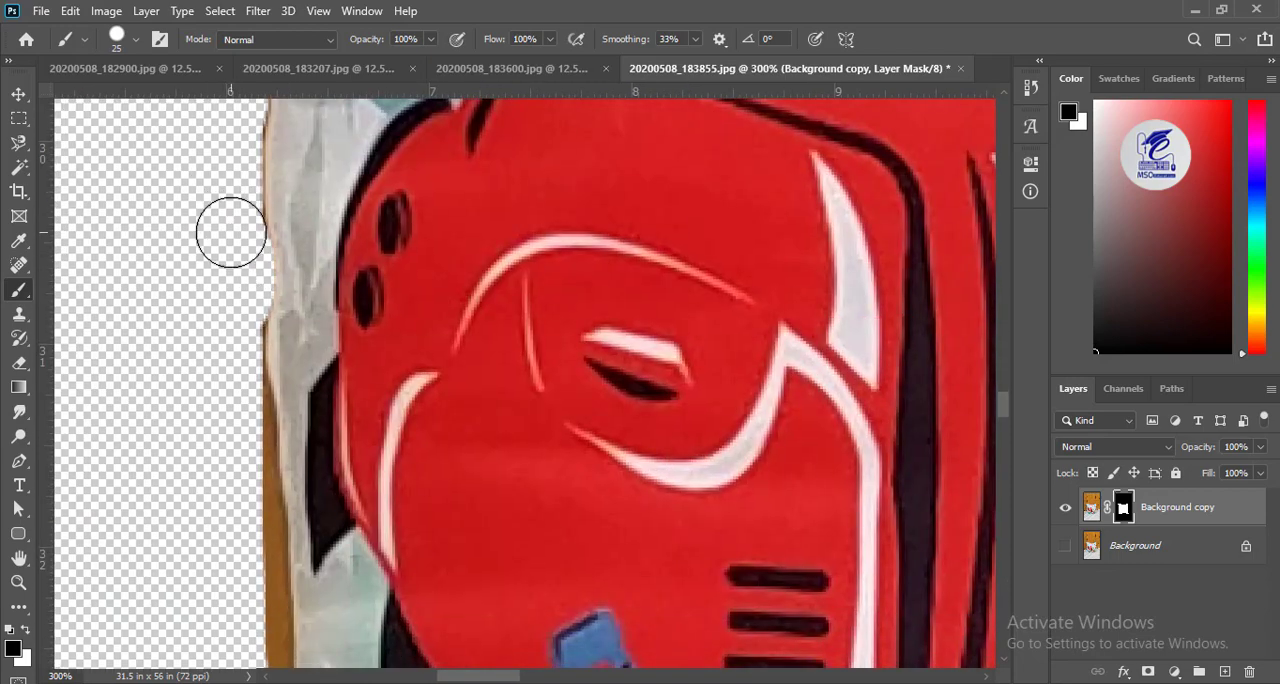
{"action": "left_click_drag", "start_coordinate": [218, 431], "coordinate": [168, 241]}
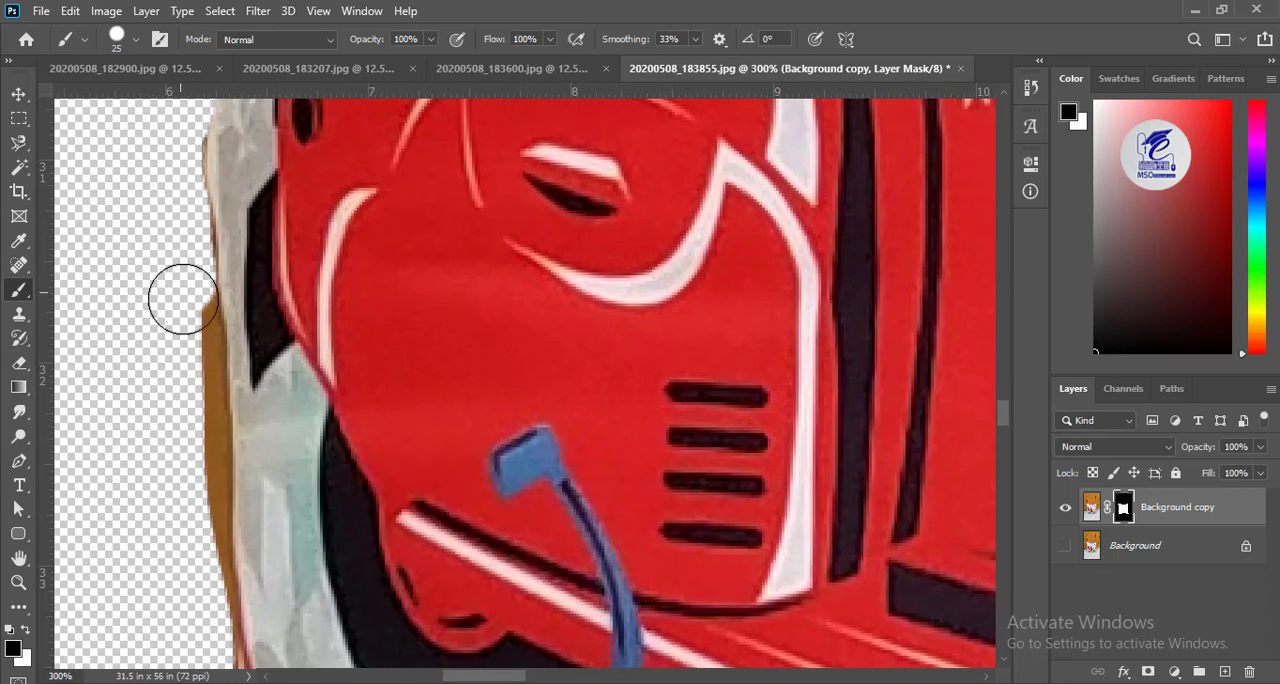
{"action": "left_click_drag", "start_coordinate": [120, 374], "coordinate": [112, 194]}
{"action": "left_click_drag", "start_coordinate": [187, 487], "coordinate": [140, 197]}
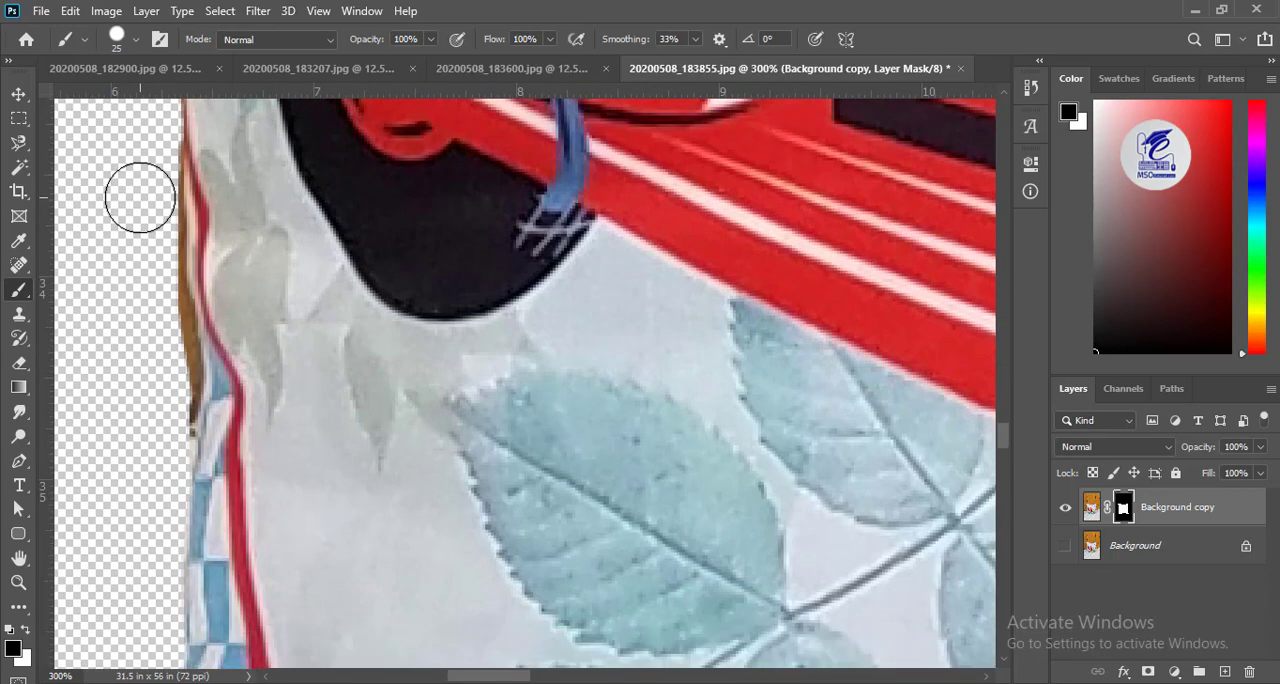
{"action": "left_click_drag", "start_coordinate": [148, 269], "coordinate": [148, 431]}
Mask out the leftover background slivers along the cushion's top edge above the pink roses.
{"action": "left_click_drag", "start_coordinate": [300, 230], "coordinate": [424, 603]}
{"action": "mouse_move", "coordinate": [591, 209]}
{"action": "left_mouse_down"}
{"action": "mouse_move", "coordinate": [291, 423]}
{"action": "mouse_move", "coordinate": [50, 293]}
{"action": "left_mouse_up"}
{"action": "left_click_drag", "start_coordinate": [940, 540], "coordinate": [311, 397]}
{"action": "left_click_drag", "start_coordinate": [960, 260], "coordinate": [347, 327]}
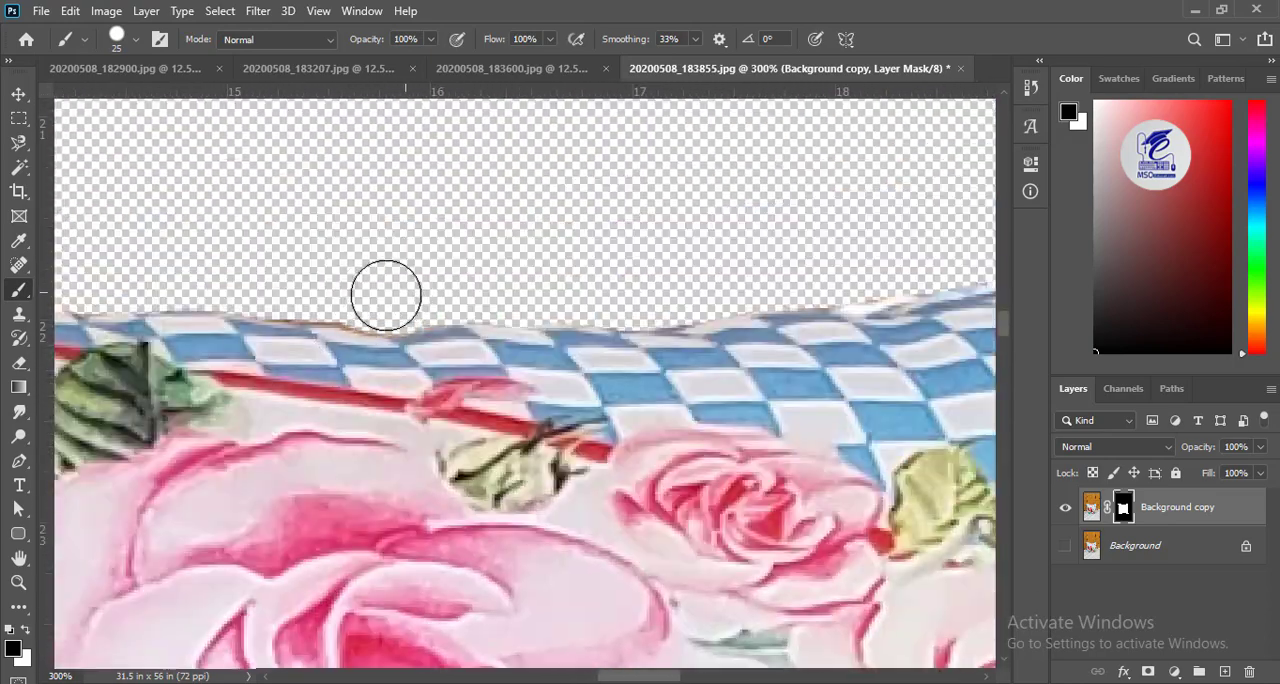
{"action": "left_click_drag", "start_coordinate": [503, 362], "coordinate": [63, 457]}
{"action": "mouse_move", "coordinate": [950, 330]}
{"action": "left_mouse_down"}
{"action": "mouse_move", "coordinate": [437, 429]}
{"action": "mouse_move", "coordinate": [511, 395]}
{"action": "left_mouse_up"}
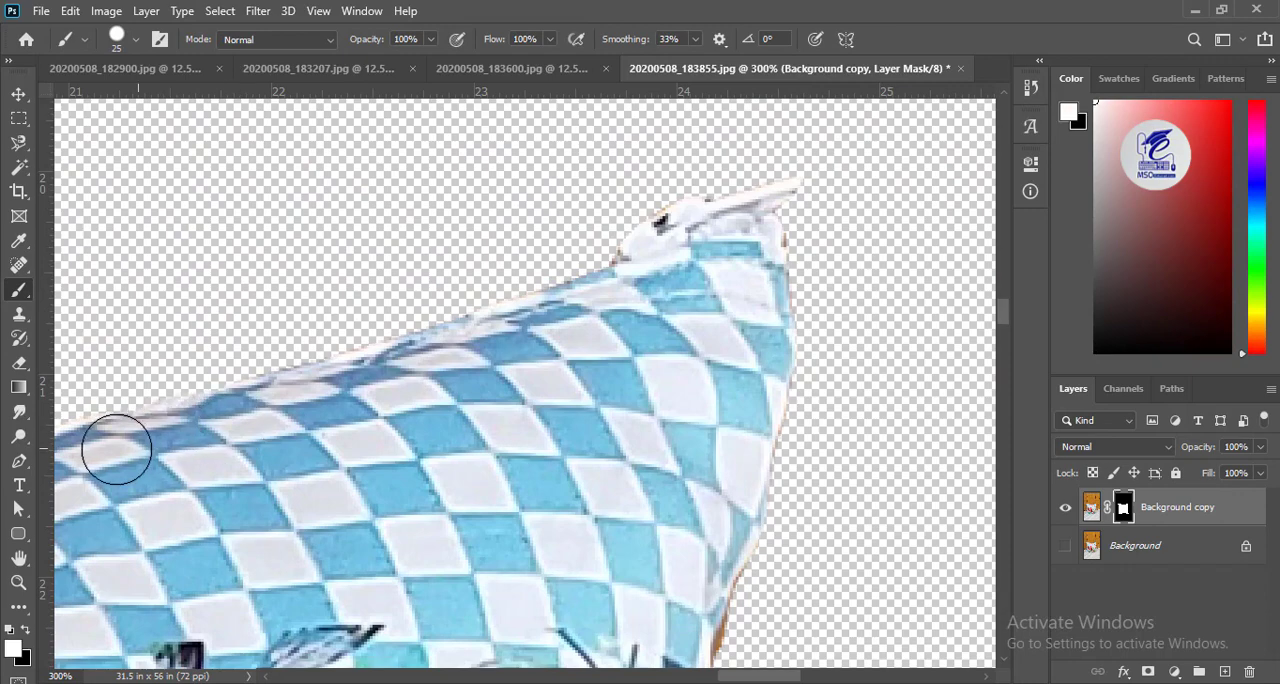
Switch to white and paint back the checked fabric along the top edge toward the cushion's top-right corner.
{"action": "left_click_drag", "start_coordinate": [117, 449], "coordinate": [502, 335]}
{"action": "left_click_drag", "start_coordinate": [727, 351], "coordinate": [491, 359]}
{"action": "left_click_drag", "start_coordinate": [374, 545], "coordinate": [297, 180]}
Switch to black and mask out the background fringe down the cushion's right edge beside the rose clusters.
{"action": "key", "text": "x"}
{"action": "left_click_drag", "start_coordinate": [194, 521], "coordinate": [308, 185]}
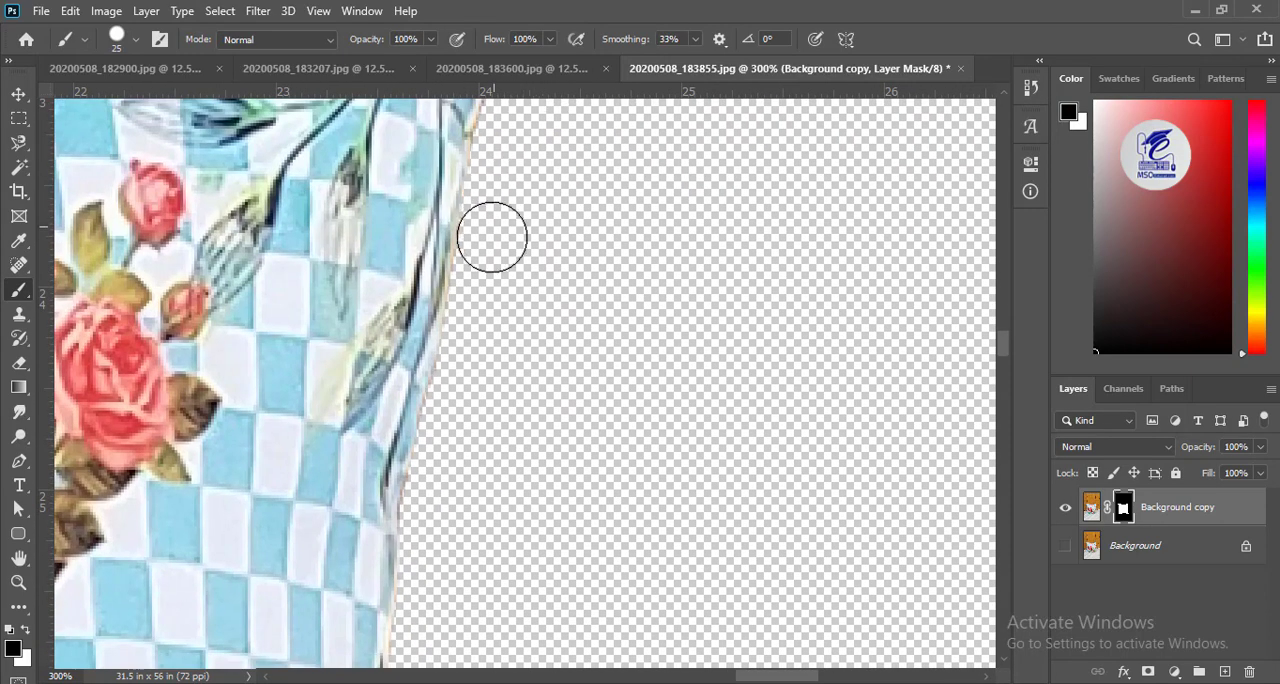
{"action": "left_click_drag", "start_coordinate": [450, 472], "coordinate": [262, 323]}
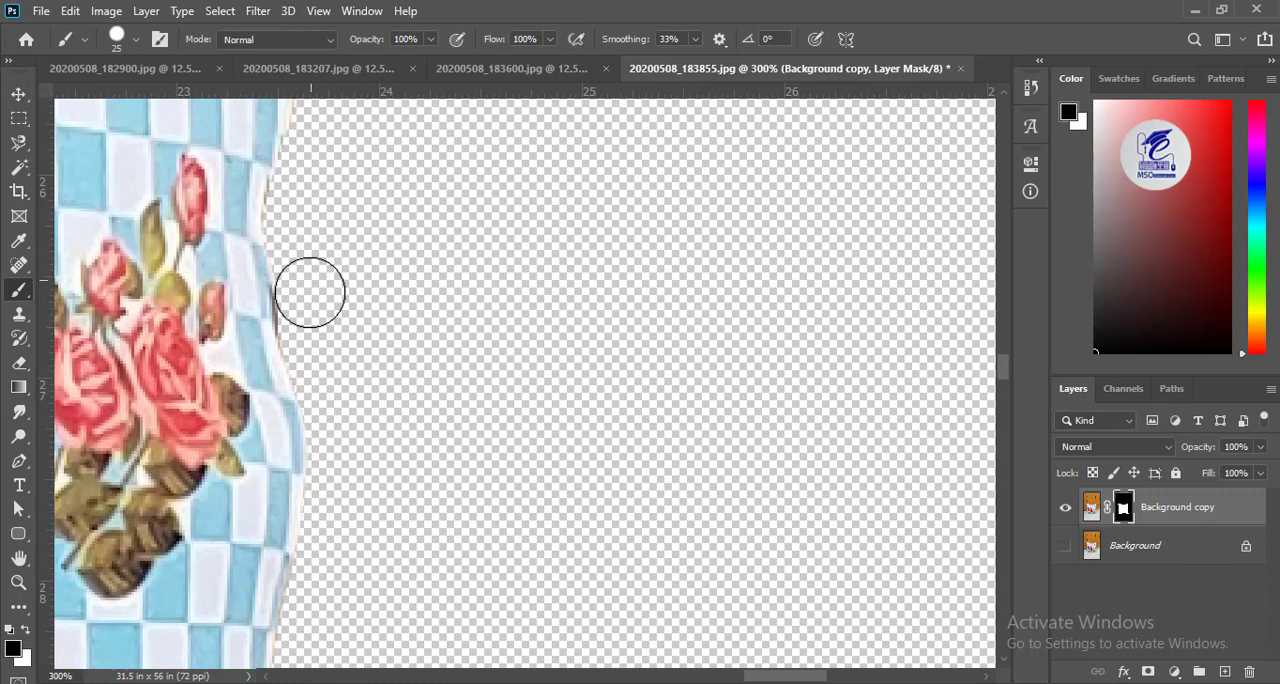
{"action": "left_click_drag", "start_coordinate": [275, 595], "coordinate": [297, 373]}
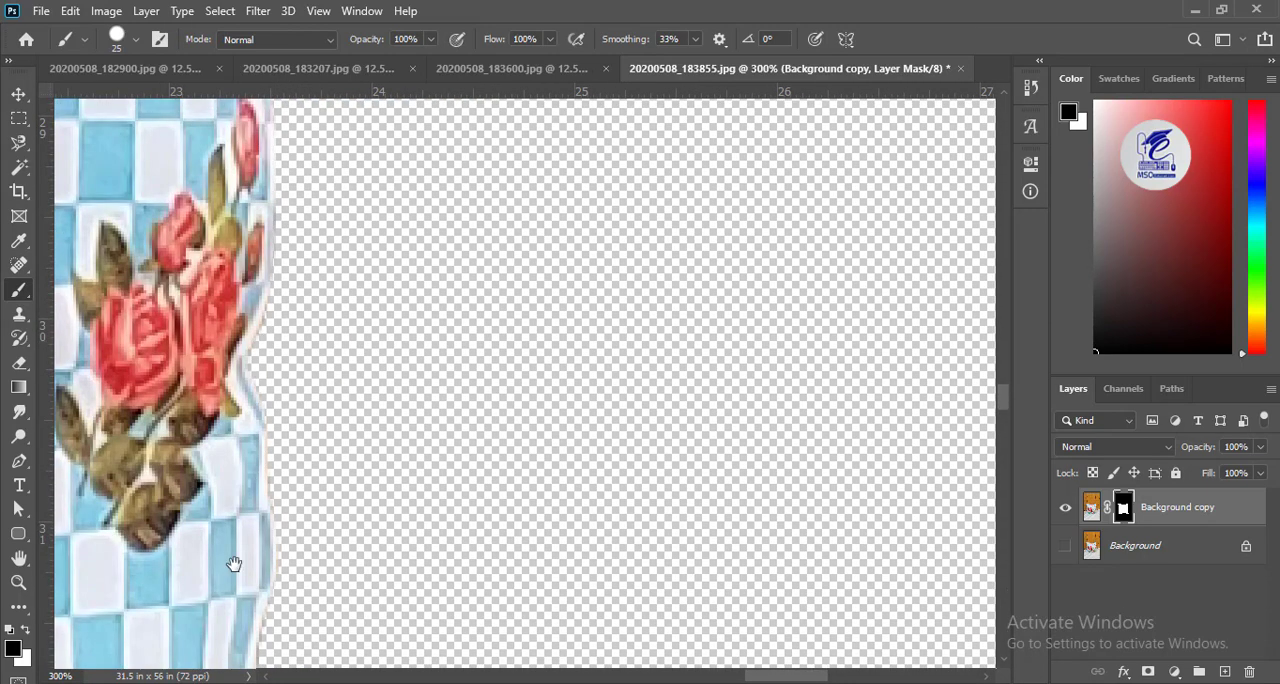
{"action": "left_click_drag", "start_coordinate": [233, 564], "coordinate": [262, 180]}
{"action": "left_click_drag", "start_coordinate": [324, 457], "coordinate": [297, 279]}
{"action": "left_click_drag", "start_coordinate": [418, 482], "coordinate": [363, 303]}
Switch to white and paint back the checked fabric and rose along the lower part of the right edge.
{"action": "key", "text": "x"}
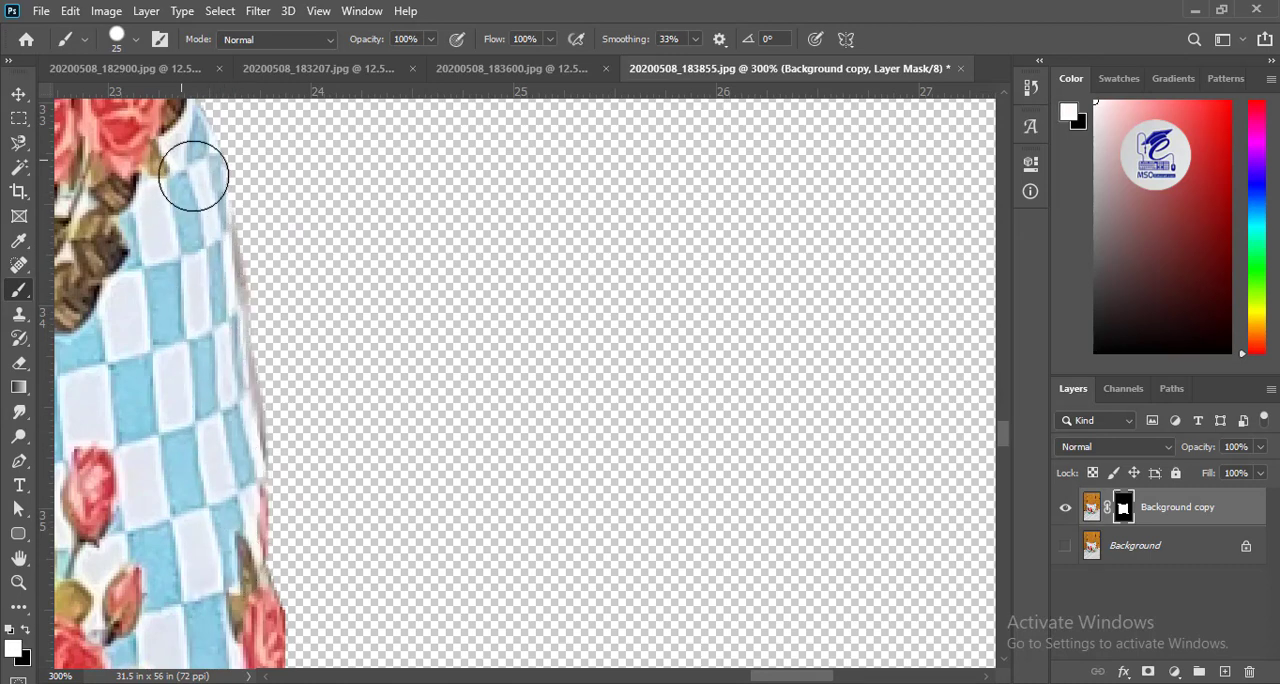
{"action": "left_click_drag", "start_coordinate": [235, 554], "coordinate": [155, 184]}
{"action": "mouse_move", "coordinate": [156, 130]}
{"action": "left_mouse_down"}
{"action": "mouse_move", "coordinate": [201, 477]}
{"action": "mouse_move", "coordinate": [211, 350]}
{"action": "left_mouse_up"}
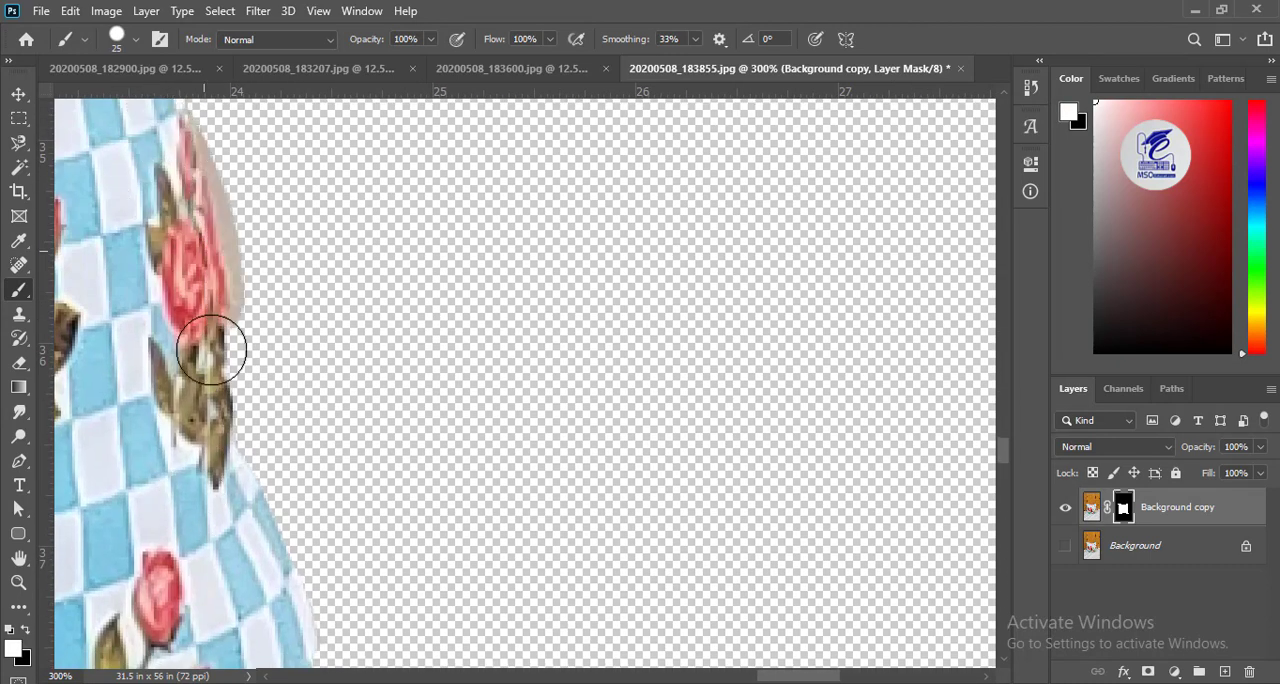
Switch to black and mask out the gray shadow beside the lowest rose and along the right edge above and below it.
{"action": "key", "text": "x"}
{"action": "left_click_drag", "start_coordinate": [274, 380], "coordinate": [254, 200]}
{"action": "left_click_drag", "start_coordinate": [237, 158], "coordinate": [288, 288]}
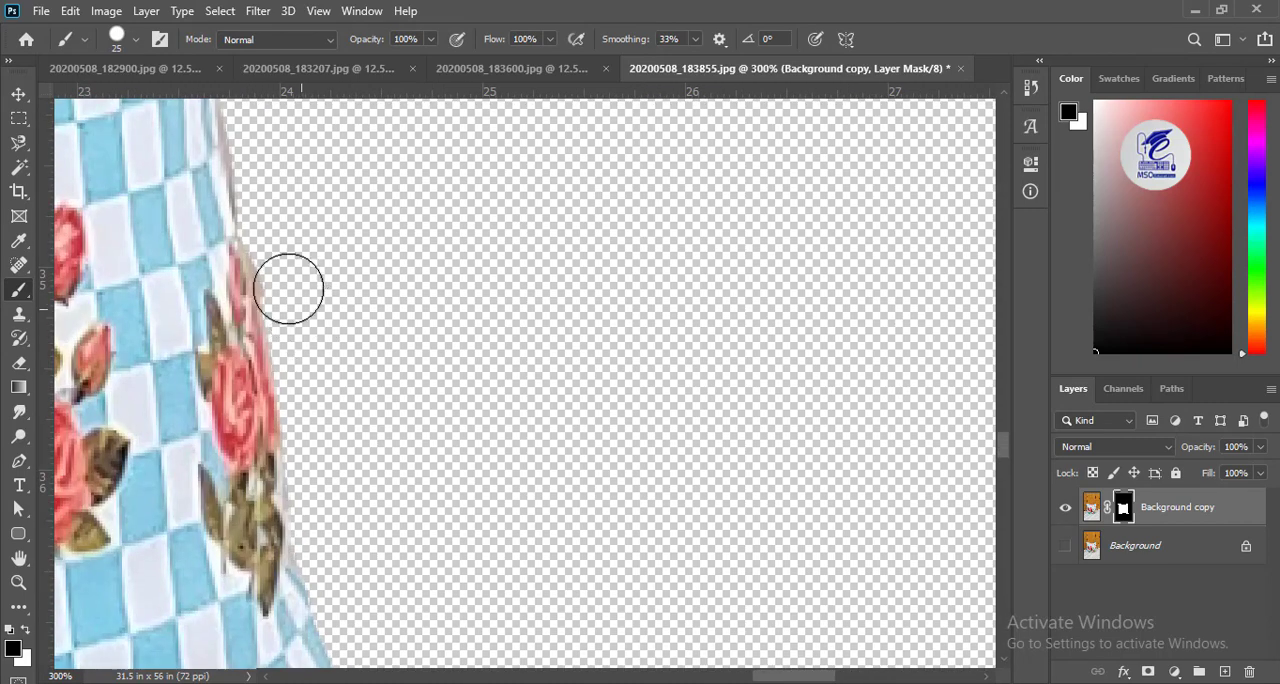
{"action": "left_click_drag", "start_coordinate": [251, 112], "coordinate": [287, 231]}
{"action": "left_click_drag", "start_coordinate": [369, 254], "coordinate": [401, 469]}
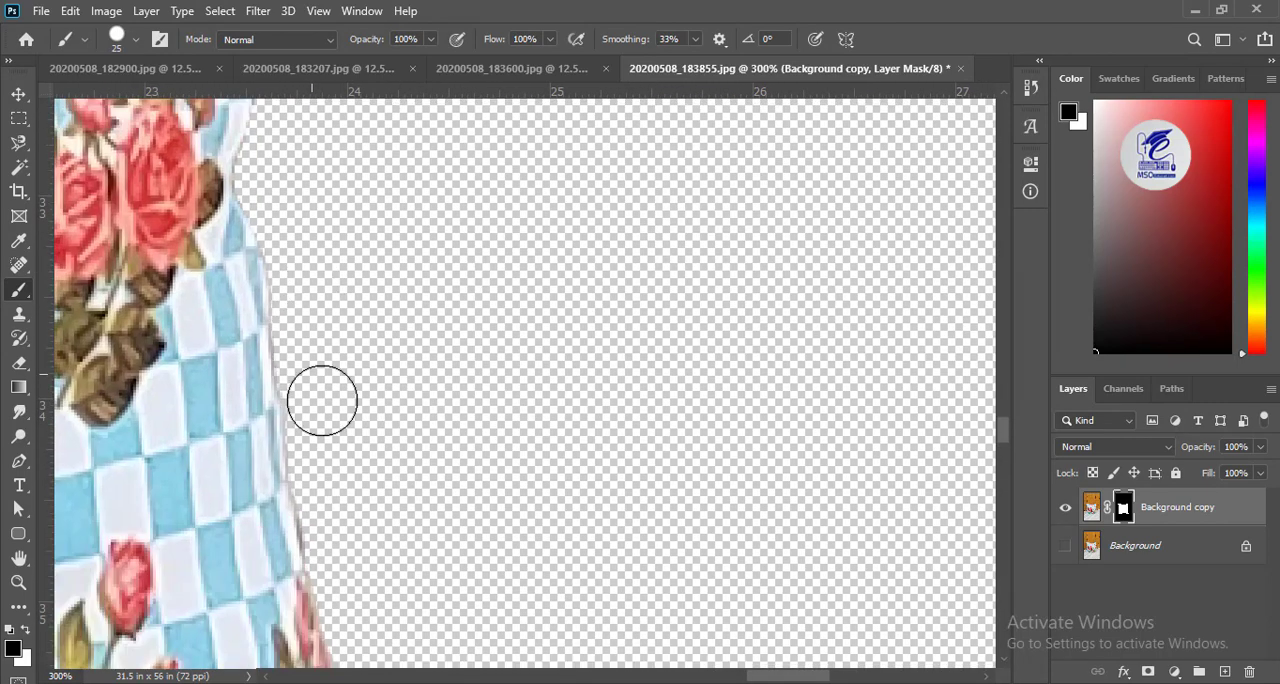
{"action": "left_click_drag", "start_coordinate": [440, 600], "coordinate": [403, 428]}
{"action": "left_click_drag", "start_coordinate": [497, 540], "coordinate": [477, 280]}
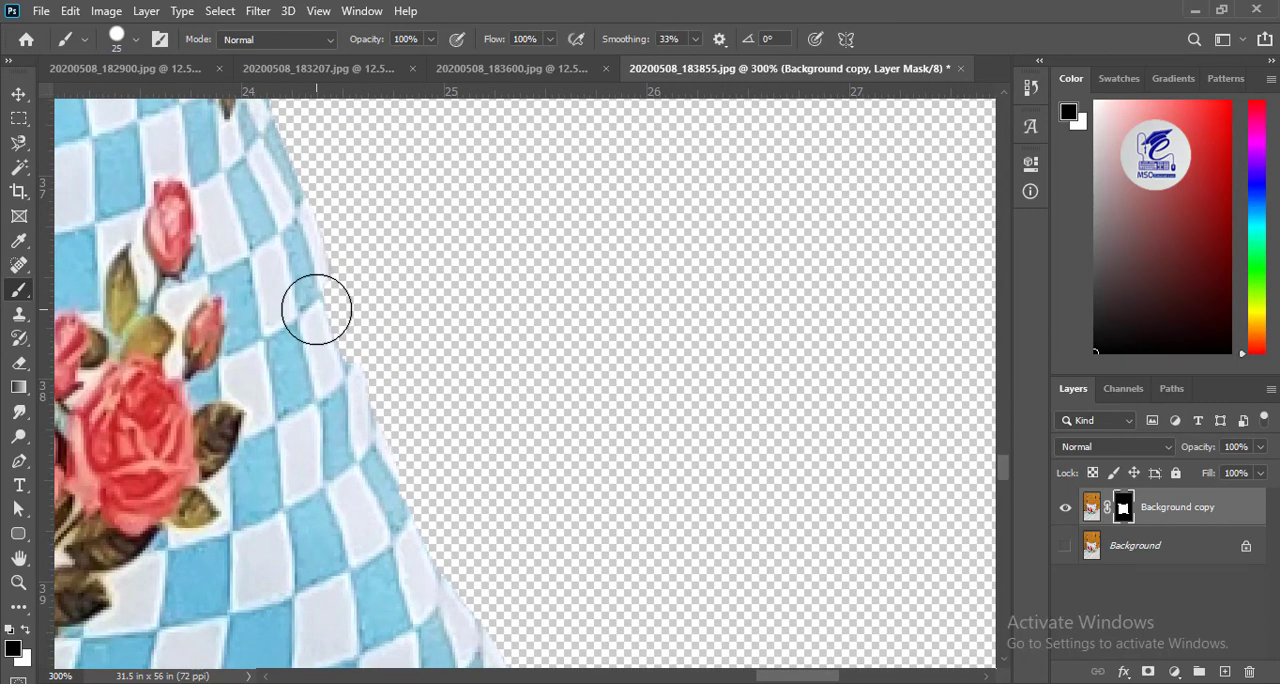
Switch to white, paint back the fabric near the bottom-right corner, and check the whole cutout at 33.3% zoom.
{"action": "key", "text": "x"}
{"action": "left_click_drag", "start_coordinate": [354, 491], "coordinate": [196, 160]}
{"action": "key", "text": "ctrl+minus"}
{"action": "key", "text": "ctrl+minus"}
{"action": "key", "text": "ctrl+minus"}
{"action": "key", "text": "ctrl+minus"}
{"action": "key", "text": "ctrl+minus"}
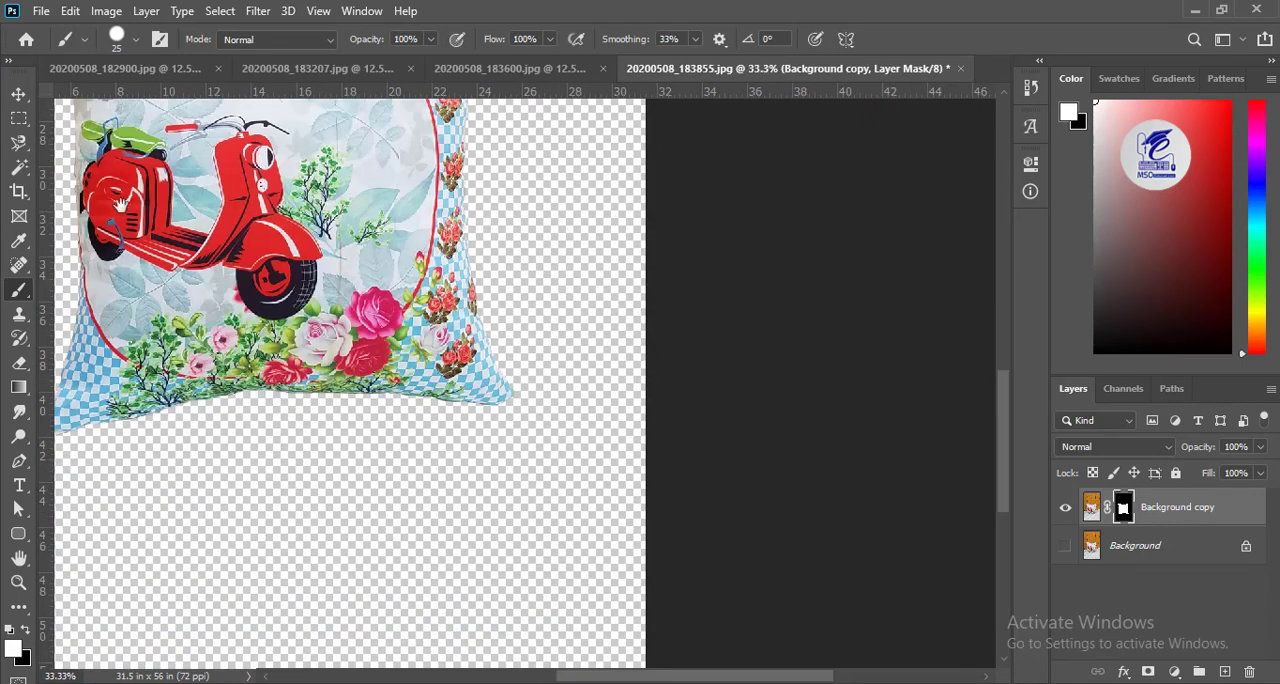
{"action": "left_click_drag", "start_coordinate": [123, 203], "coordinate": [381, 370]}
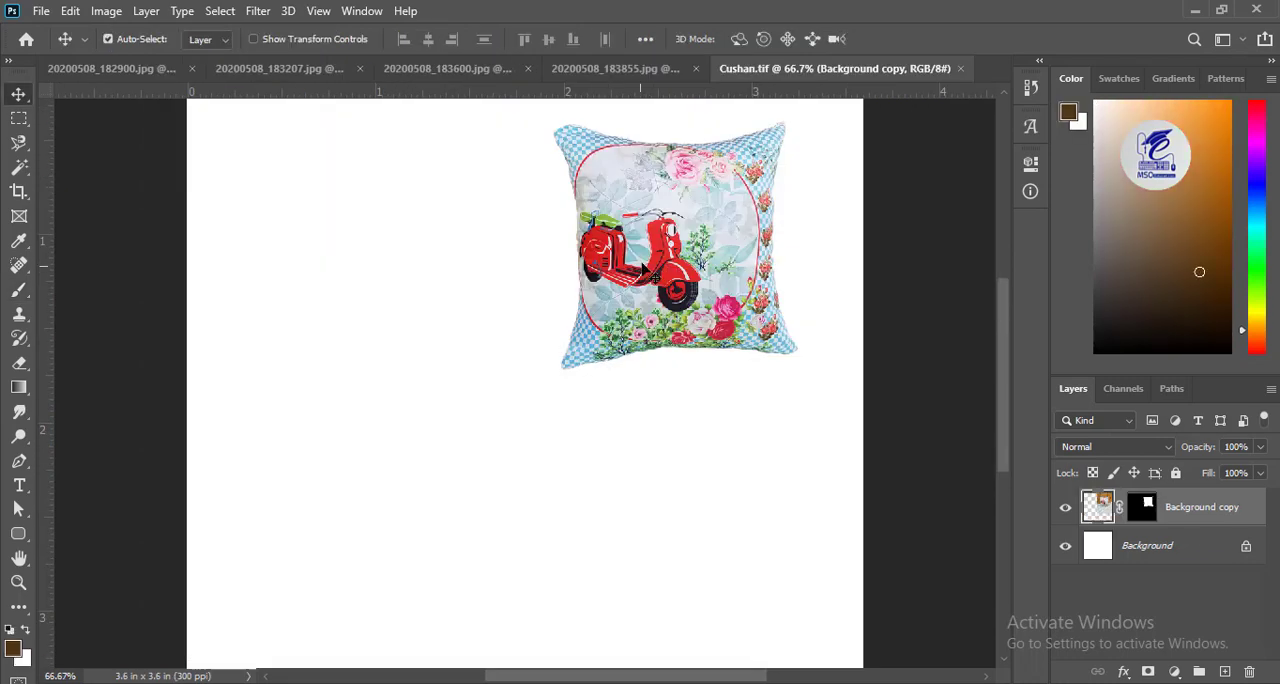
{"action": "left_click_drag", "start_coordinate": [641, 264], "coordinate": [658, 297]}
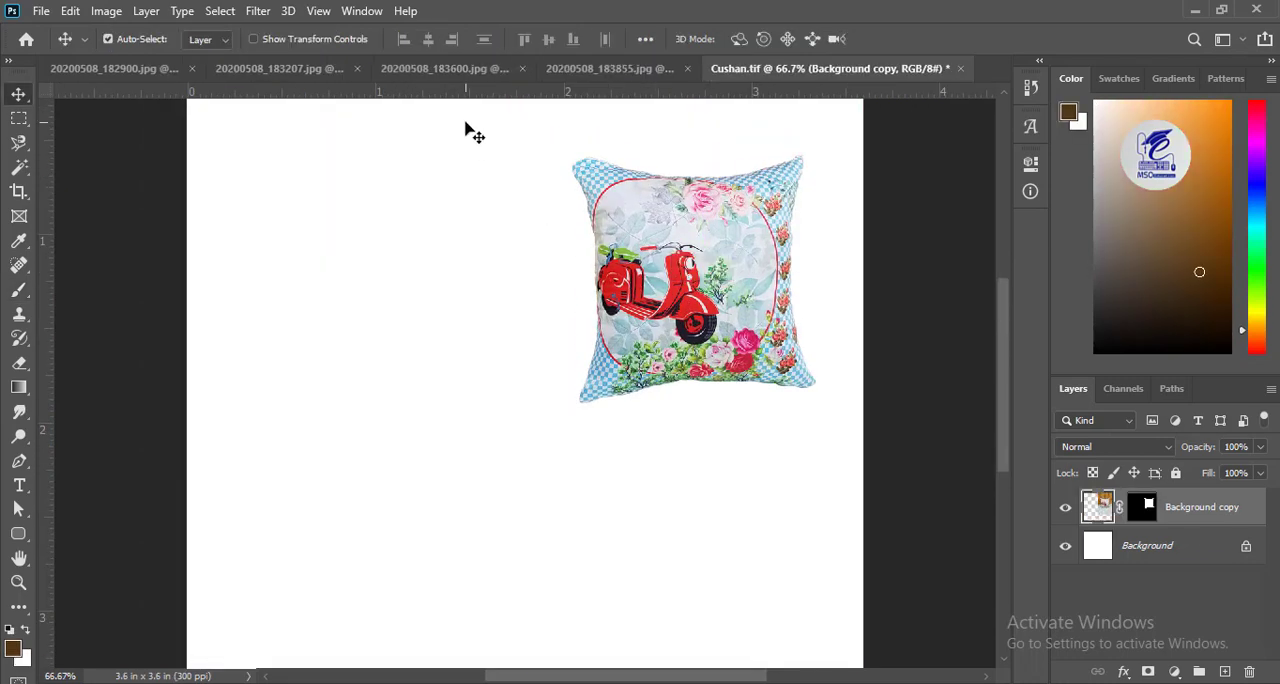
Look through the open cushion photos whose backgrounds still need removing, then return to Cushan.tif.
{"action": "left_click", "coordinate": [475, 68]}
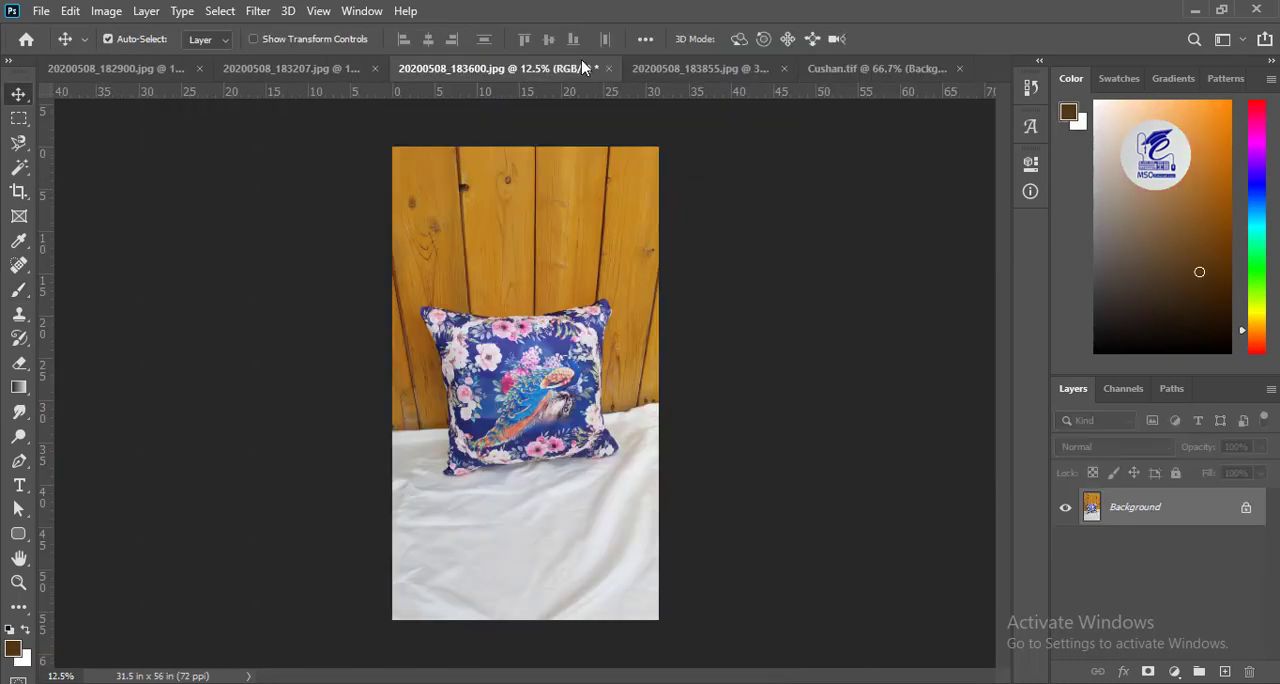
{"action": "left_click", "coordinate": [527, 378]}
{"action": "left_click", "coordinate": [772, 316]}
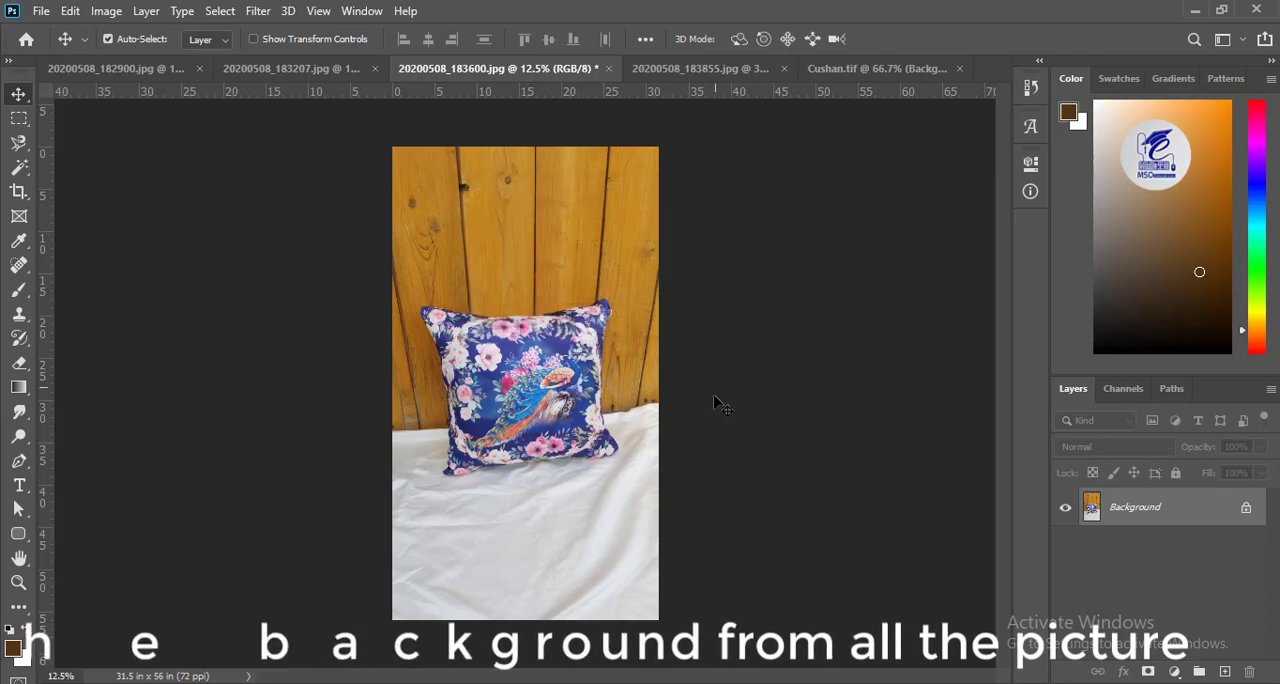
{"action": "left_click", "coordinate": [340, 70]}
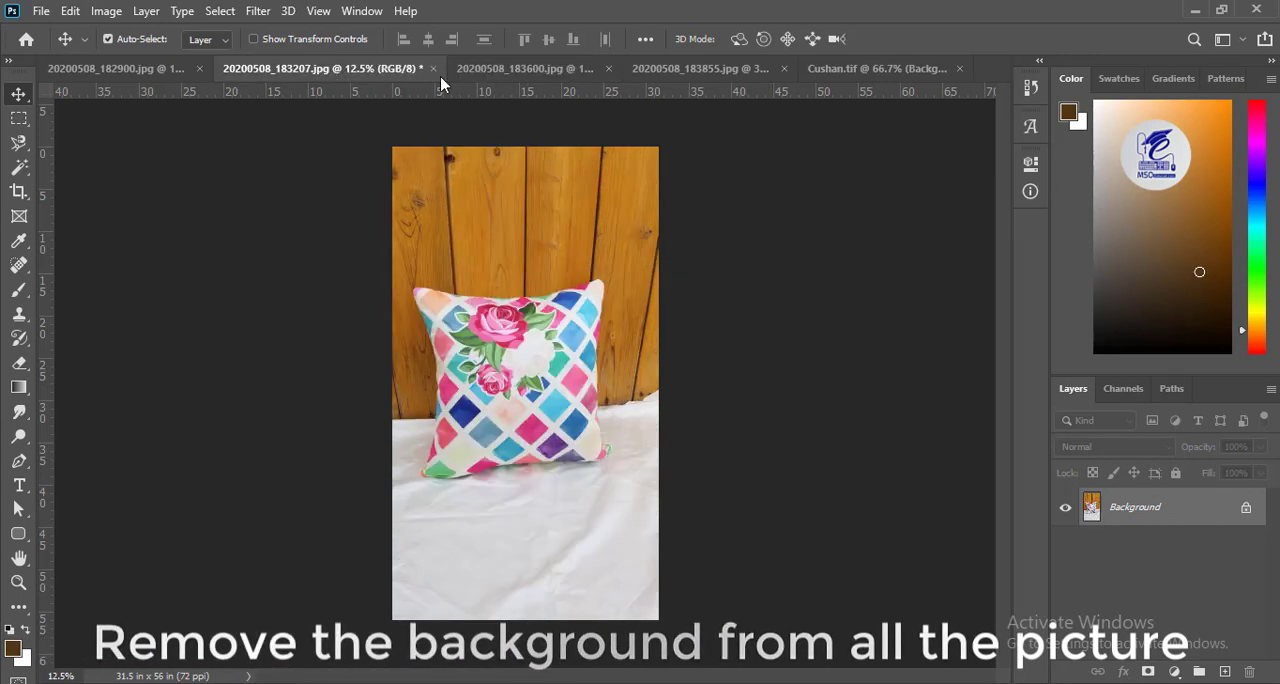
{"action": "left_click", "coordinate": [464, 75]}
{"action": "left_click", "coordinate": [370, 73]}
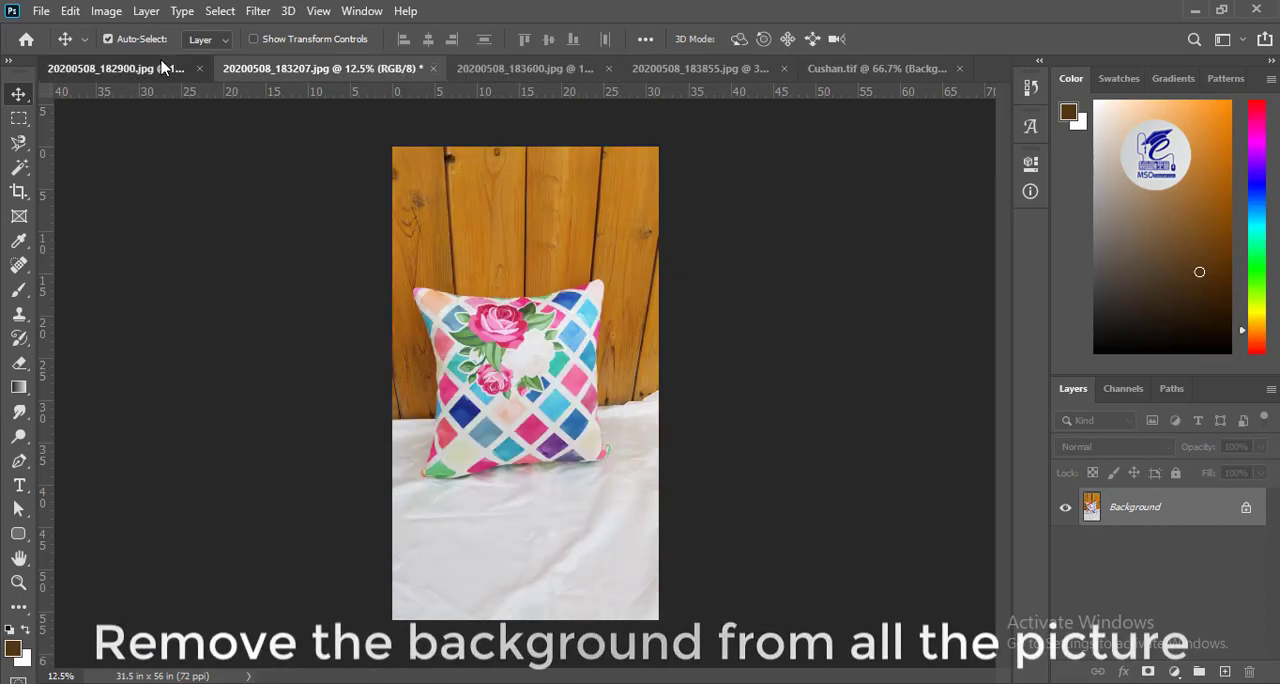
{"action": "left_click", "coordinate": [163, 67]}
{"action": "left_click", "coordinate": [470, 70]}
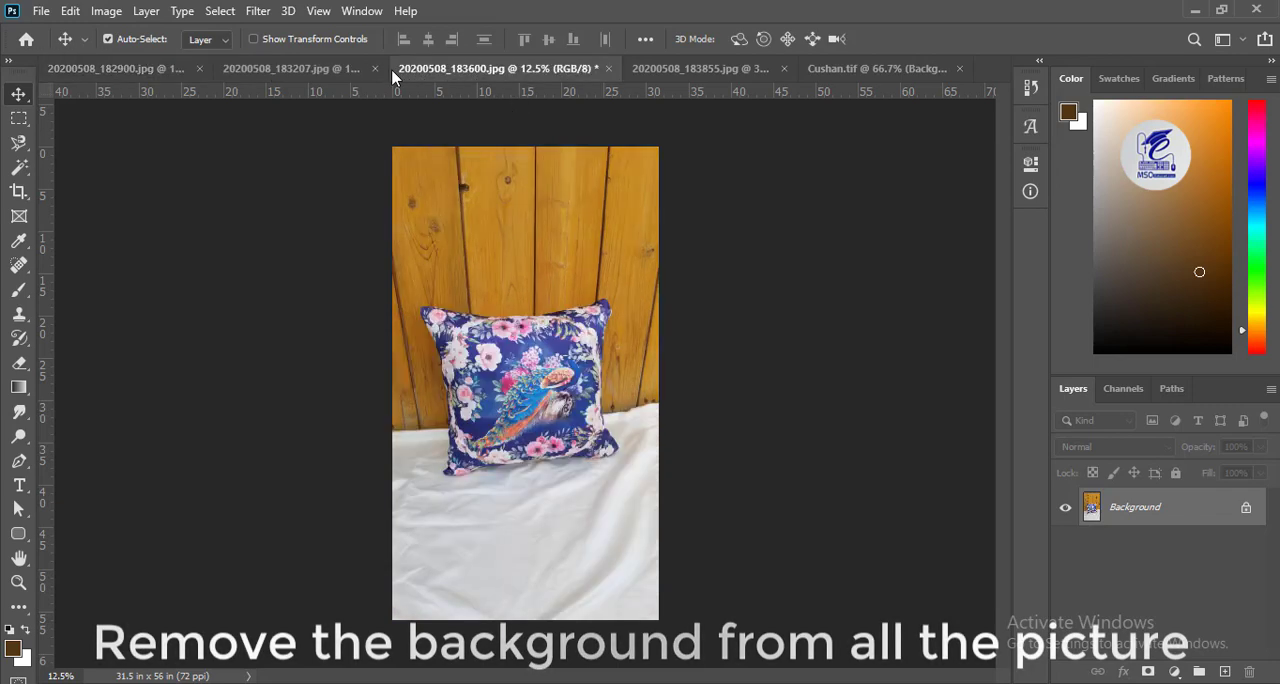
{"action": "left_click", "coordinate": [718, 69]}
{"action": "left_click", "coordinate": [867, 70]}
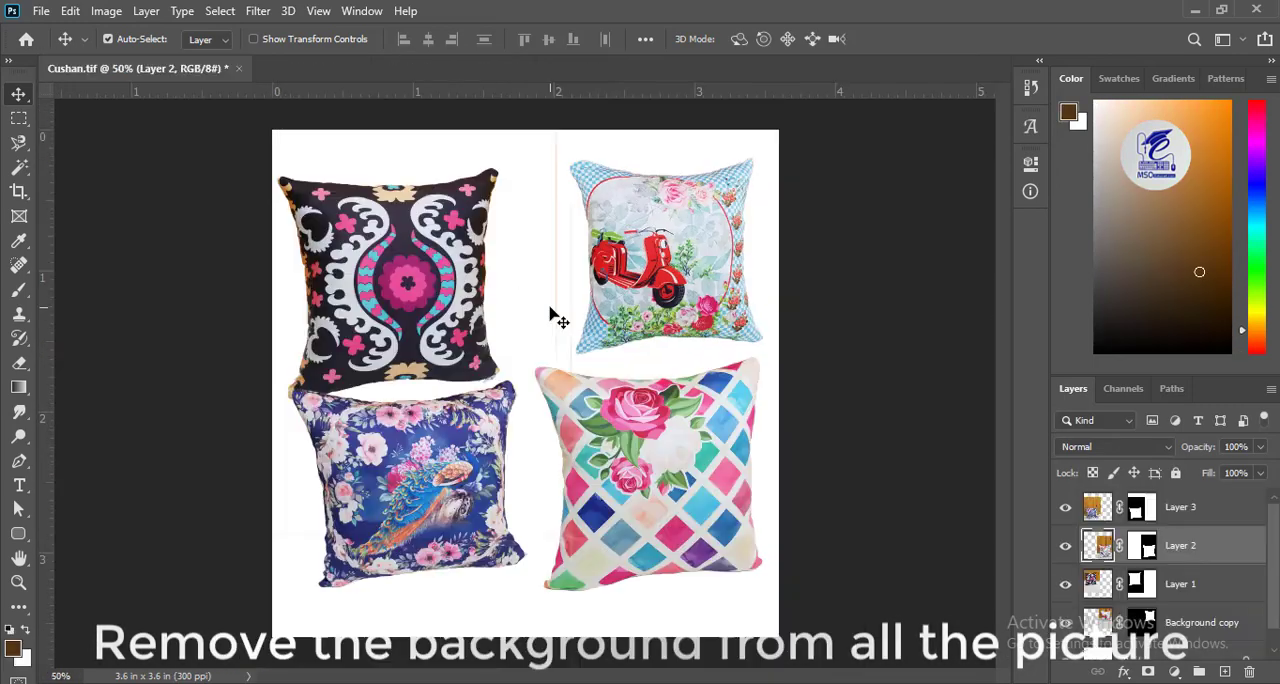
Move the black patterned cushion slightly to the right in Cushan.tif.
{"action": "left_click_drag", "start_coordinate": [470, 235], "coordinate": [512, 230]}
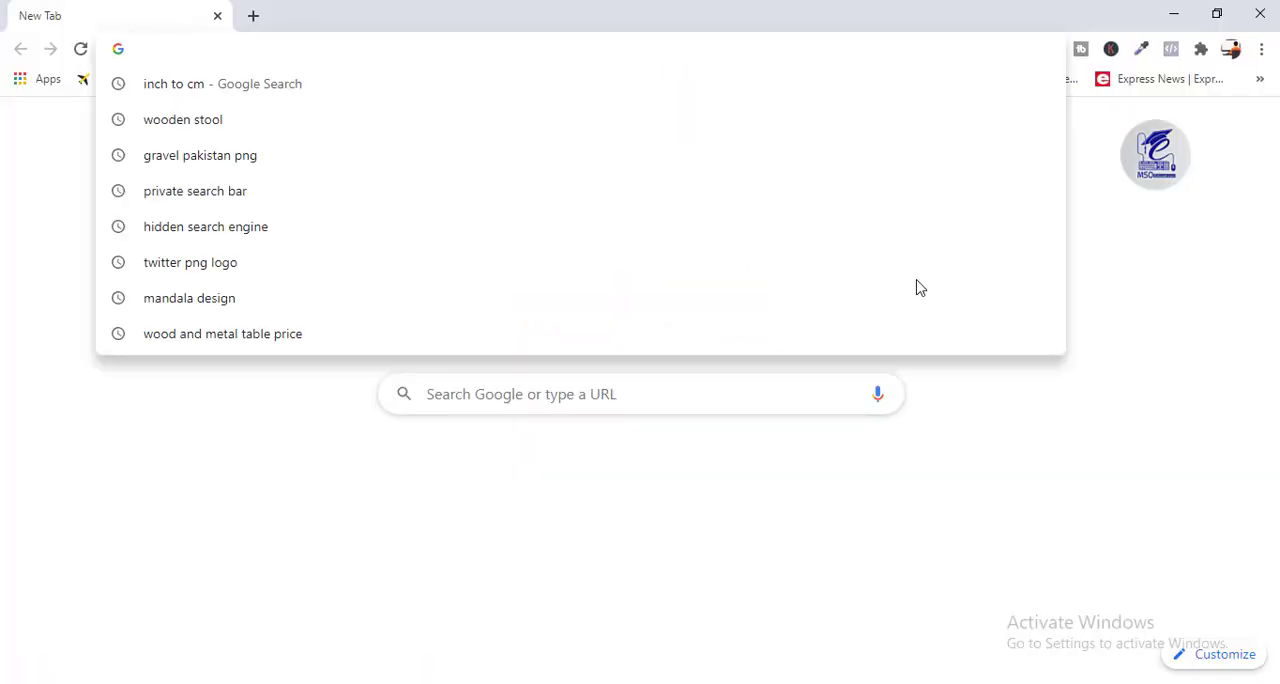
Switch to the web browser, open pngguru.com and search it for "furniture sofa".
{"action": "type", "text": "pngguru.com"}
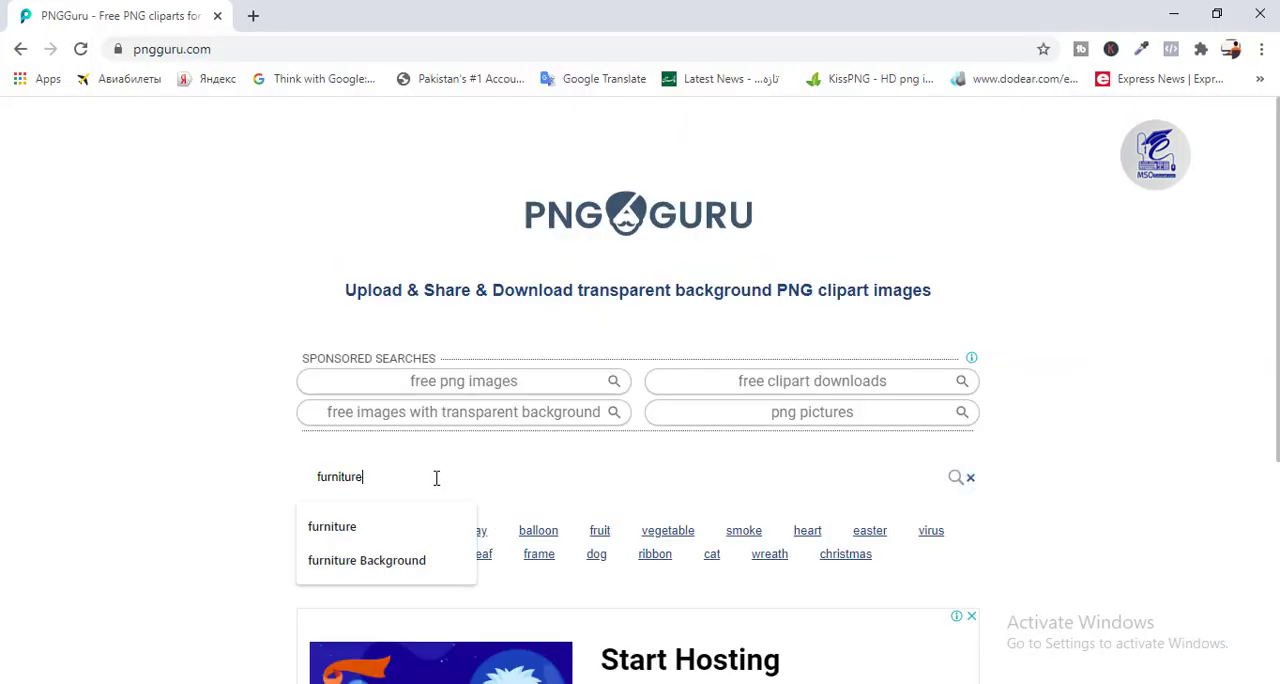
{"action": "type", "text": "sit sofa"}
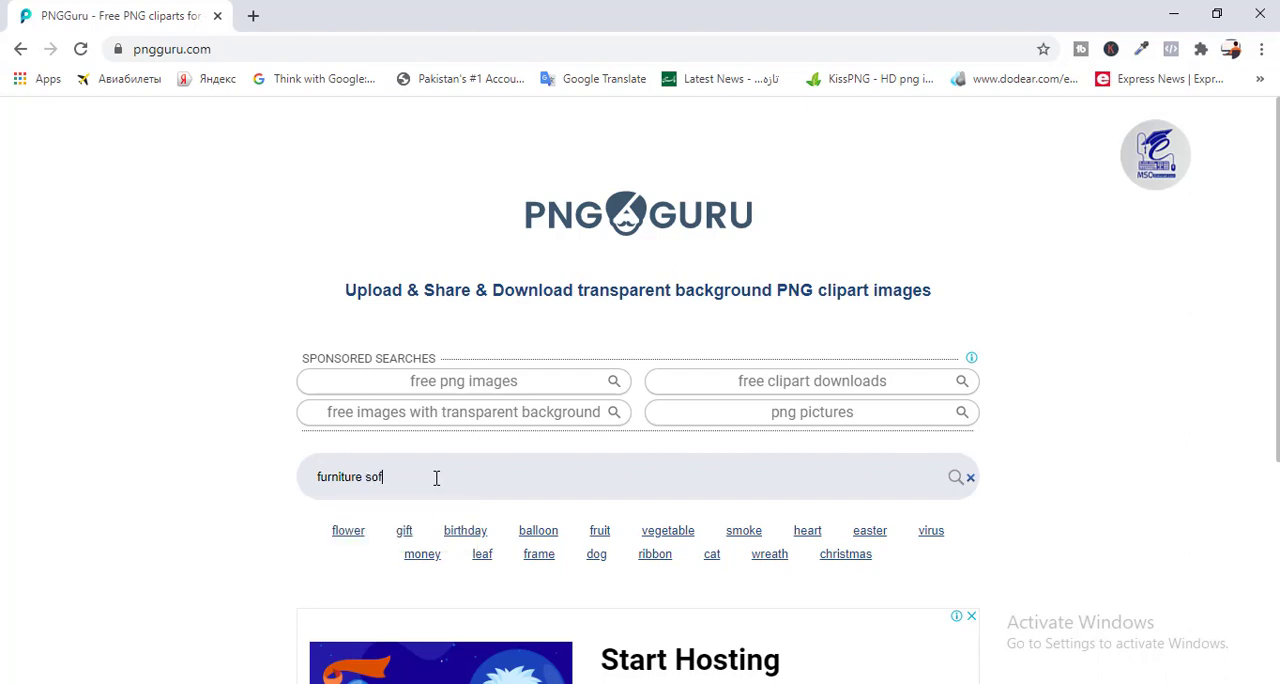
{"action": "key", "text": "Return"}
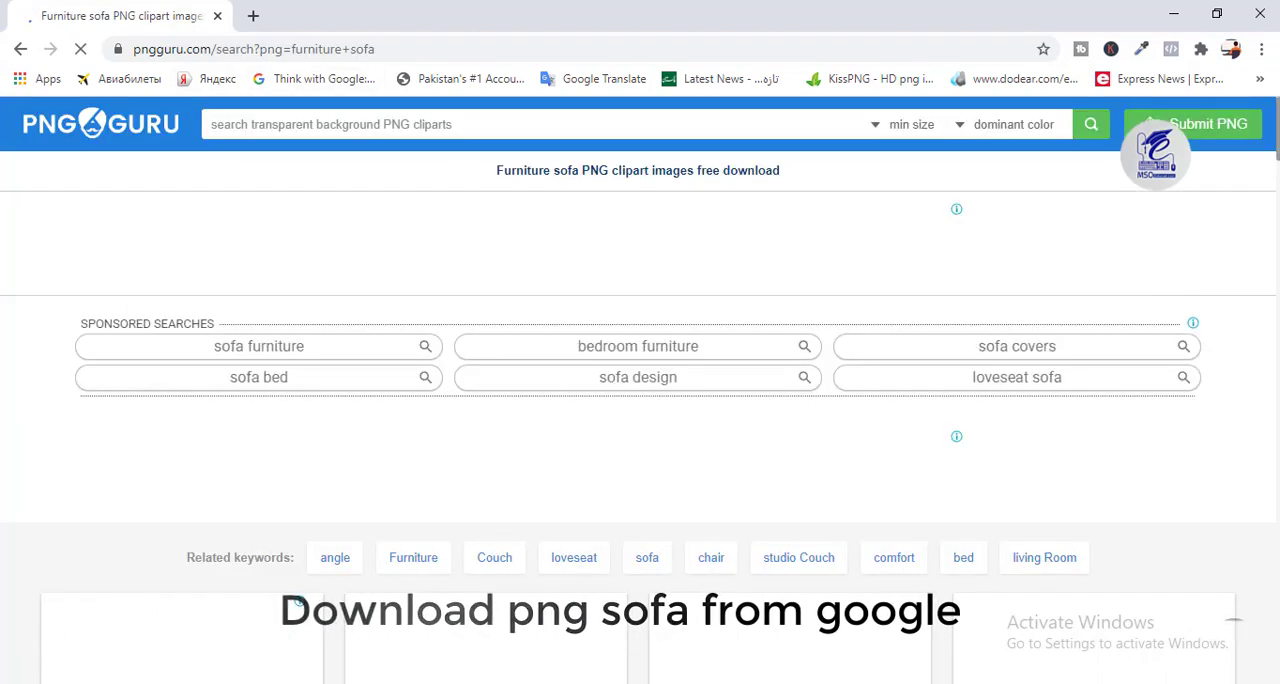
Browse the sofa results and open suitable ones in new tabs, including the beige fabric sofa with three throw pillows.
{"action": "scroll", "coordinate": [640, 417], "scroll_direction": "down", "scroll_amount": 5}
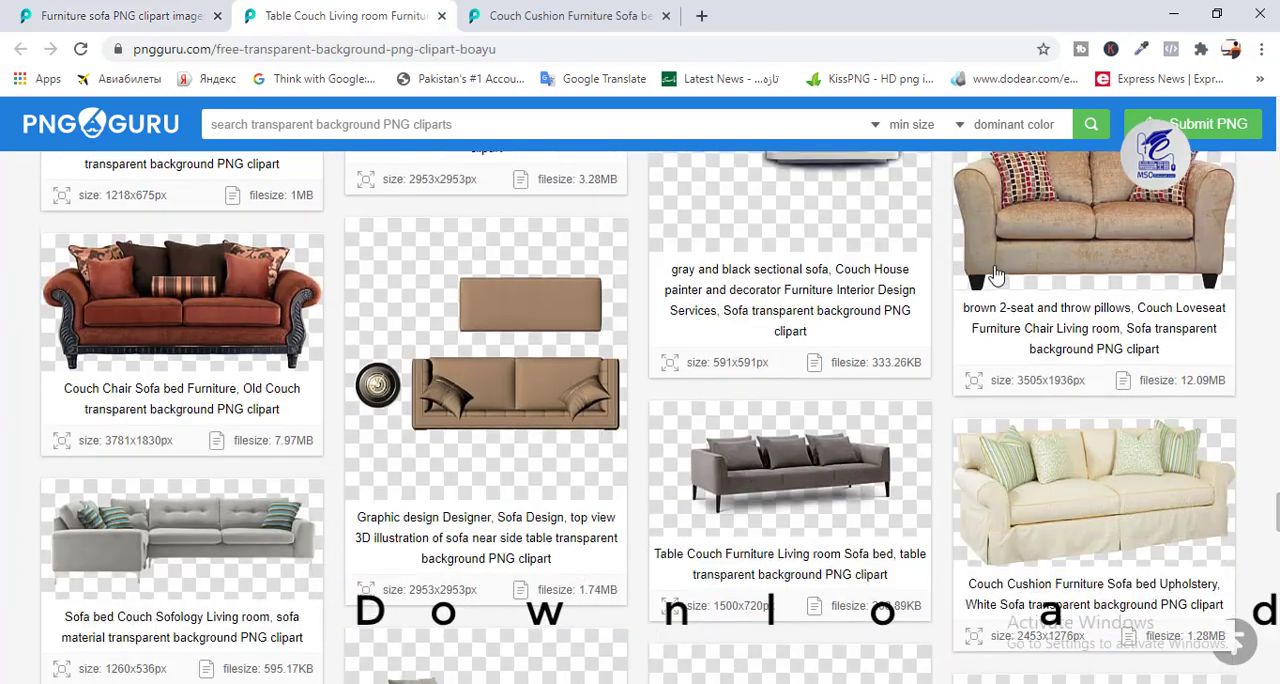
{"action": "right_click", "coordinate": [995, 269]}
{"action": "left_click", "coordinate": [1050, 281]}
{"action": "scroll", "coordinate": [1040, 284], "scroll_direction": "down", "scroll_amount": 4}
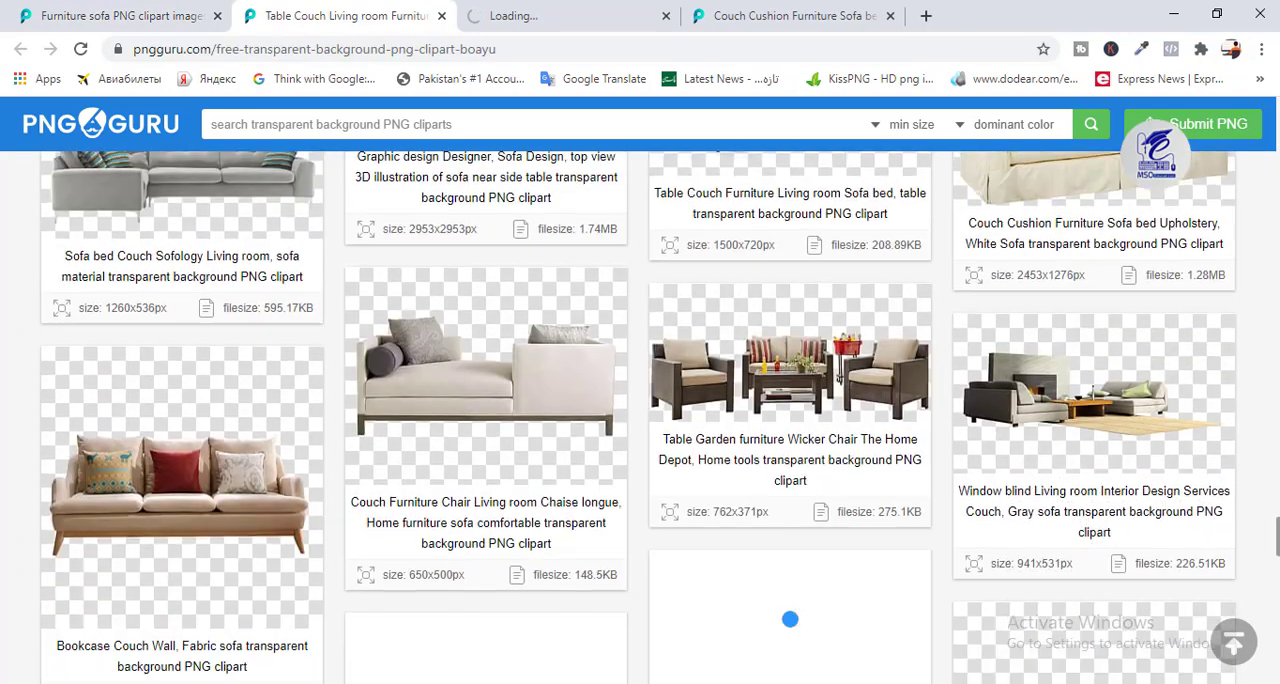
{"action": "left_click", "coordinate": [237, 457]}
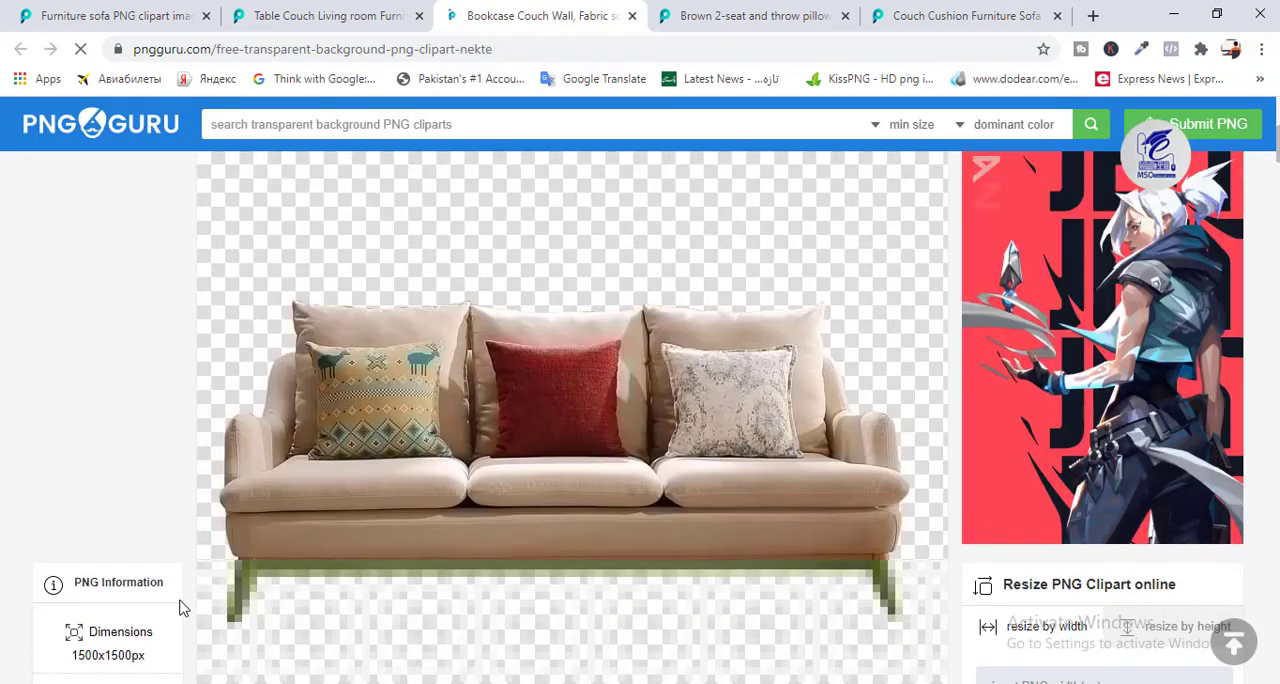
Download the "Bookcase Couch Wall, Fabric sofa" PNG from its page.
{"action": "scroll", "coordinate": [1251, 330], "scroll_direction": "down", "scroll_amount": 3}
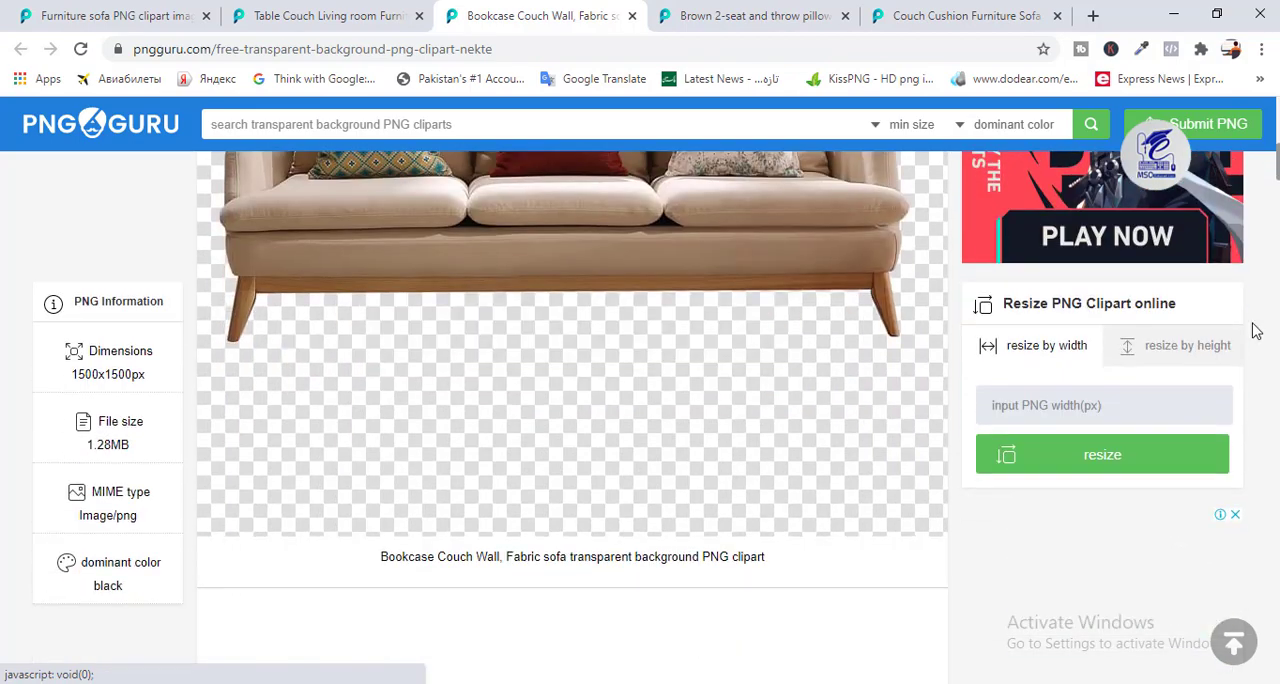
{"action": "scroll", "coordinate": [540, 420], "scroll_direction": "down", "scroll_amount": 6}
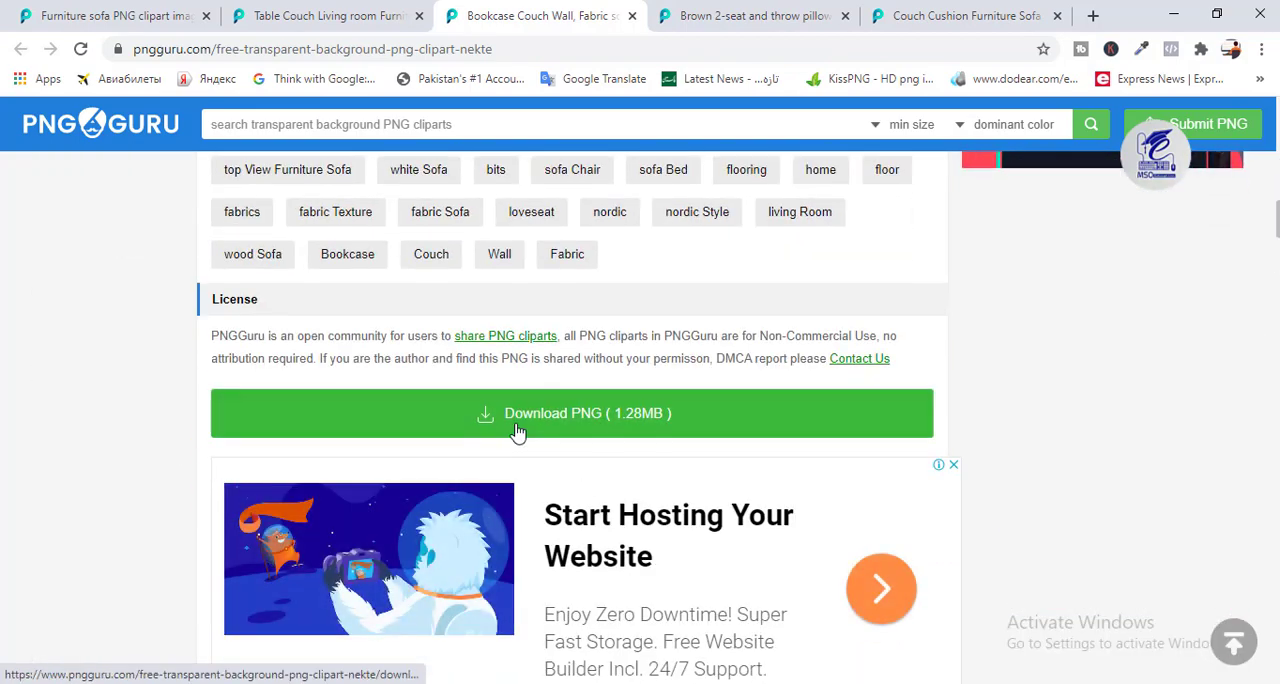
{"action": "left_click", "coordinate": [510, 413]}
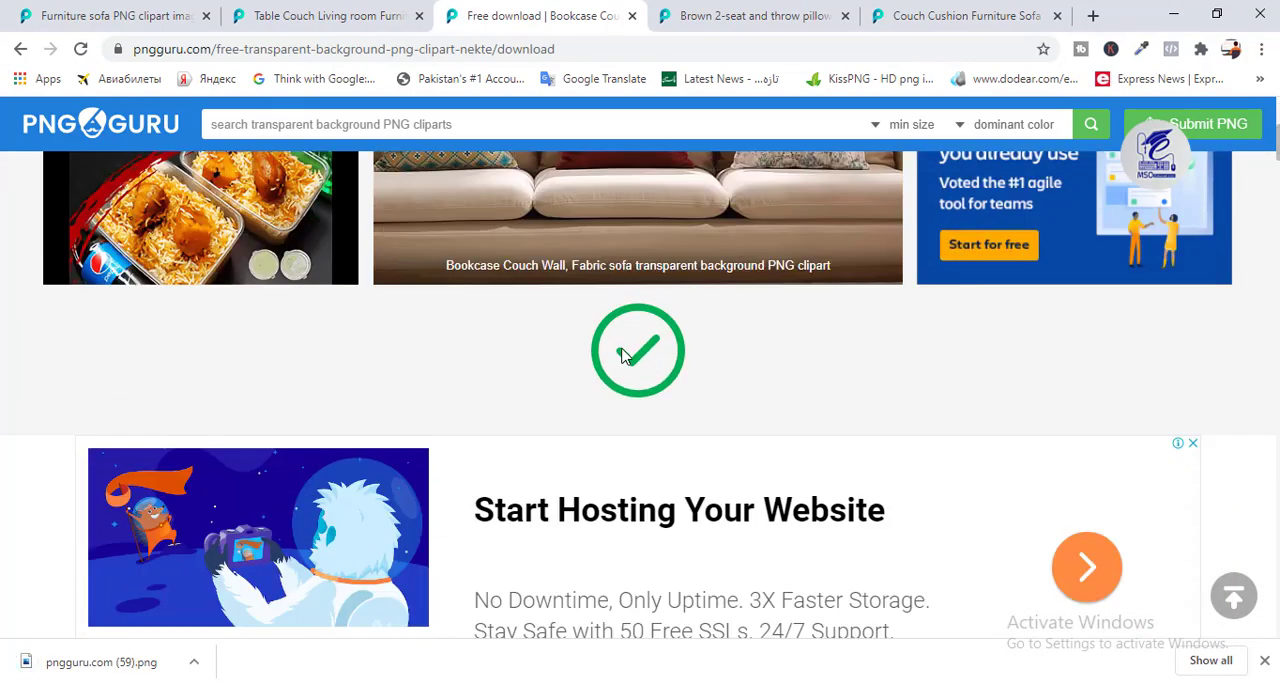
Switch to Photoshop and open the downloaded sofa image pngguru.com (59).png.
{"action": "left_click", "coordinate": [197, 670]}
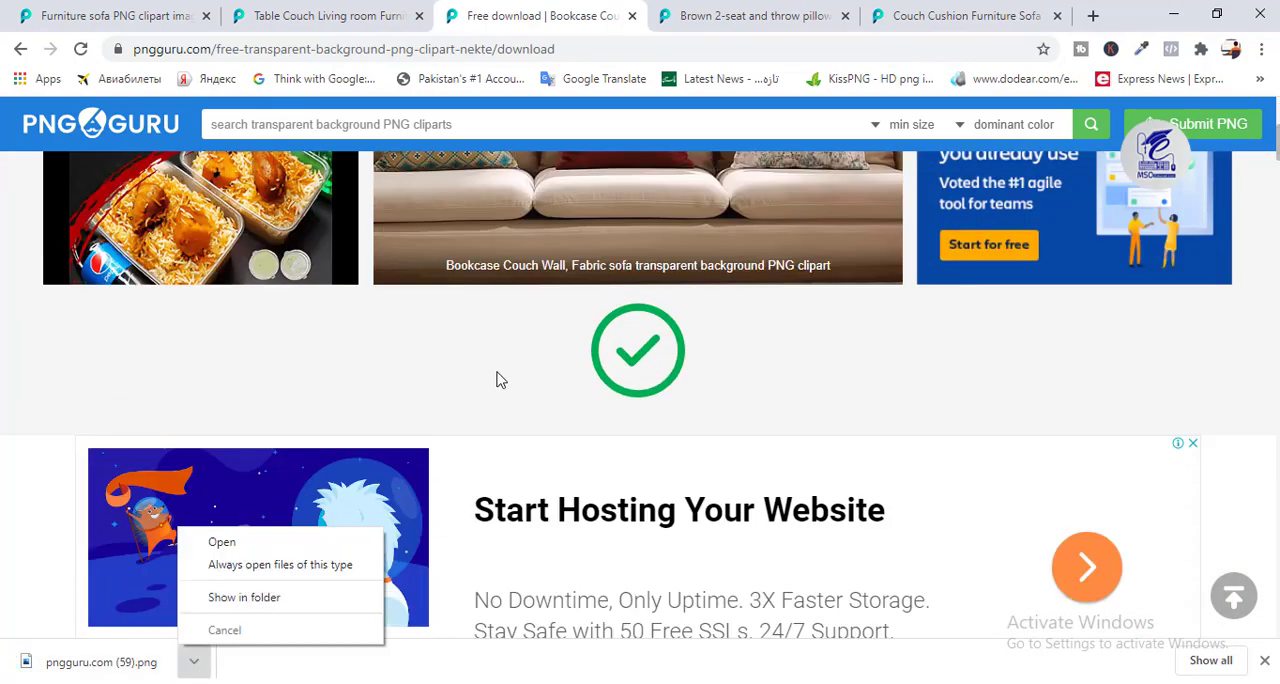
{"action": "left_click", "coordinate": [687, 396]}
{"action": "left_click", "coordinate": [1176, 12]}
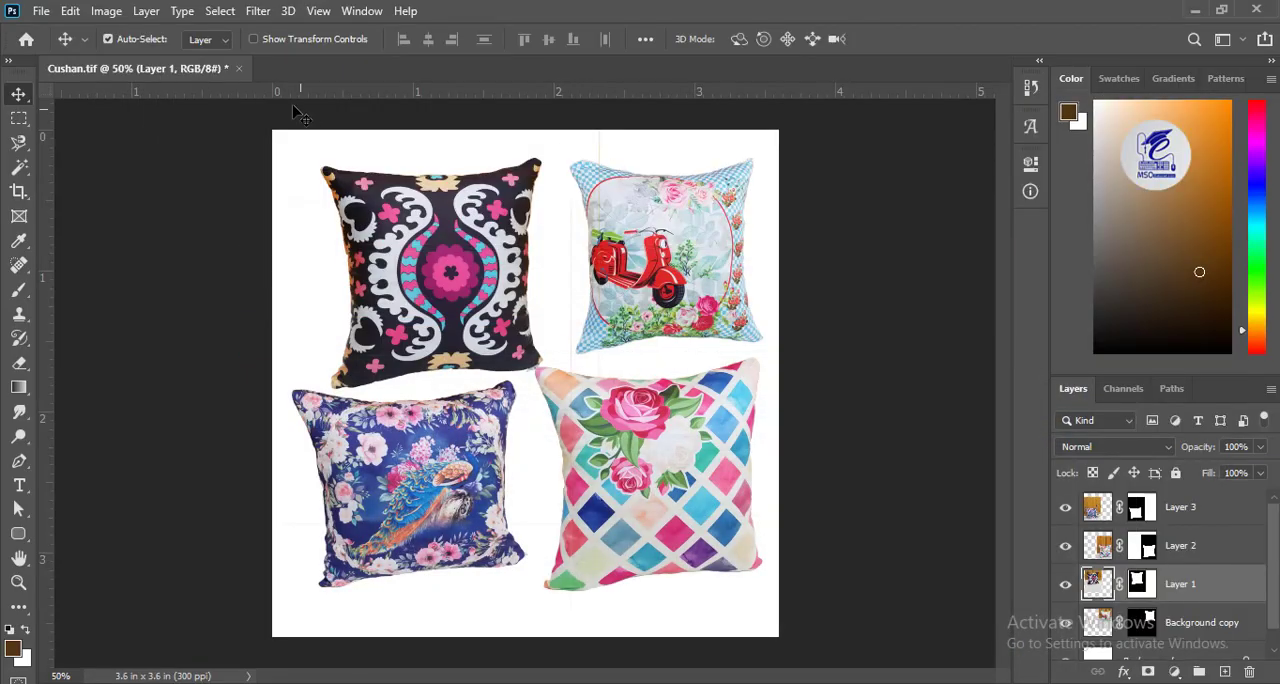
{"action": "left_click", "coordinate": [41, 11]}
{"action": "left_click", "coordinate": [80, 63]}
{"action": "key", "text": "Escape"}
{"action": "left_click", "coordinate": [16, 10]}
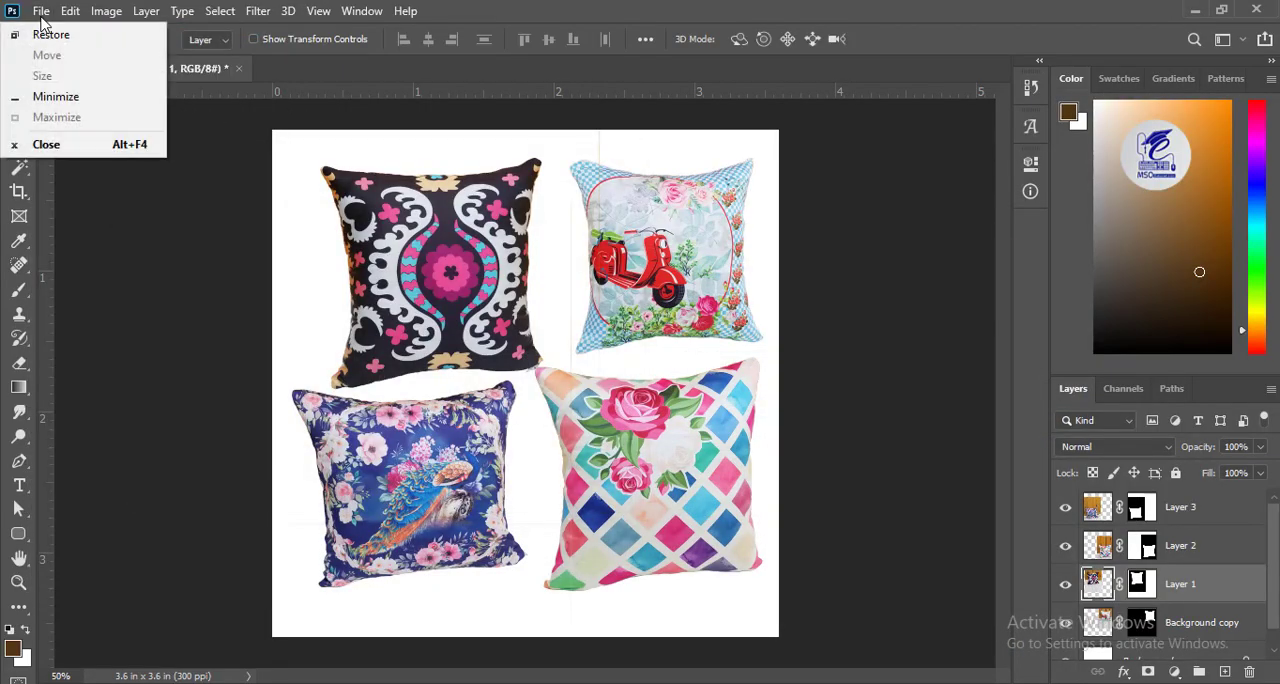
{"action": "left_click", "coordinate": [41, 11]}
{"action": "left_click", "coordinate": [60, 46]}
{"action": "left_click", "coordinate": [725, 534]}
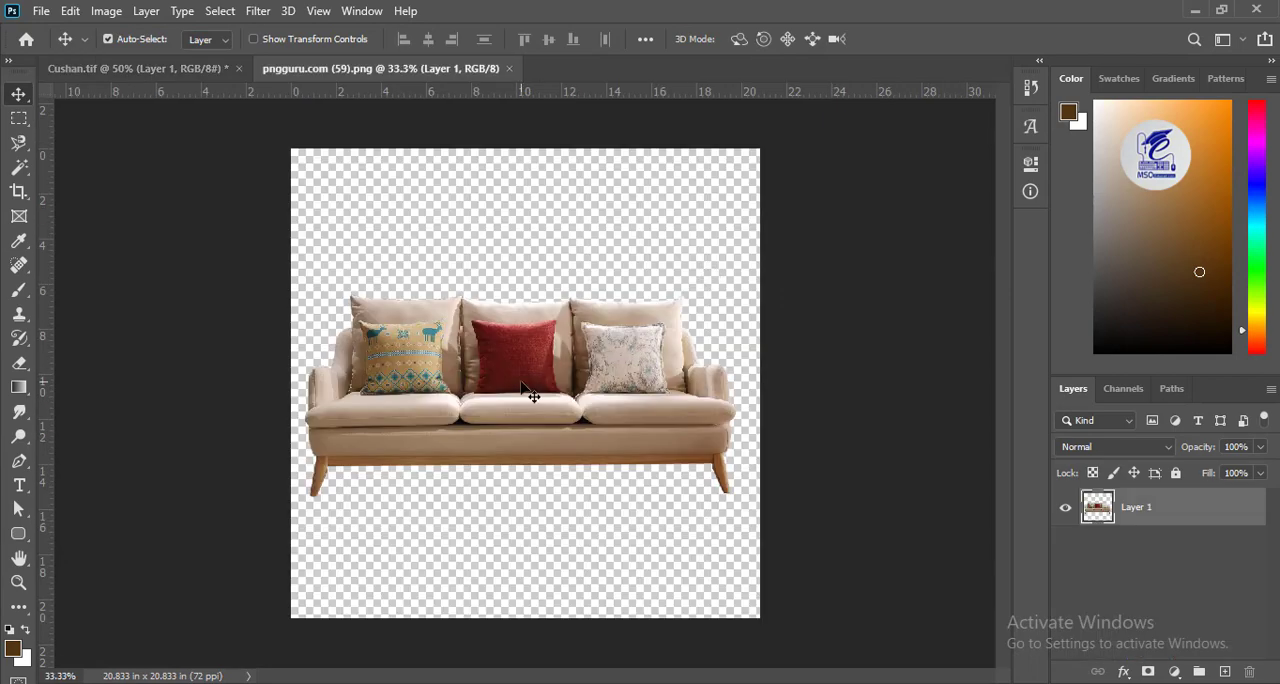
Bring the sofa into Cushan.tif as a new layer, then scale and position it across the white canvas.
{"action": "left_click_drag", "start_coordinate": [531, 397], "coordinate": [500, 349]}
{"action": "key", "text": "ctrl+t"}
{"action": "left_click_drag", "start_coordinate": [165, 263], "coordinate": [276, 332]}
{"action": "left_click_drag", "start_coordinate": [381, 369], "coordinate": [338, 343]}
{"action": "key", "text": "Return"}
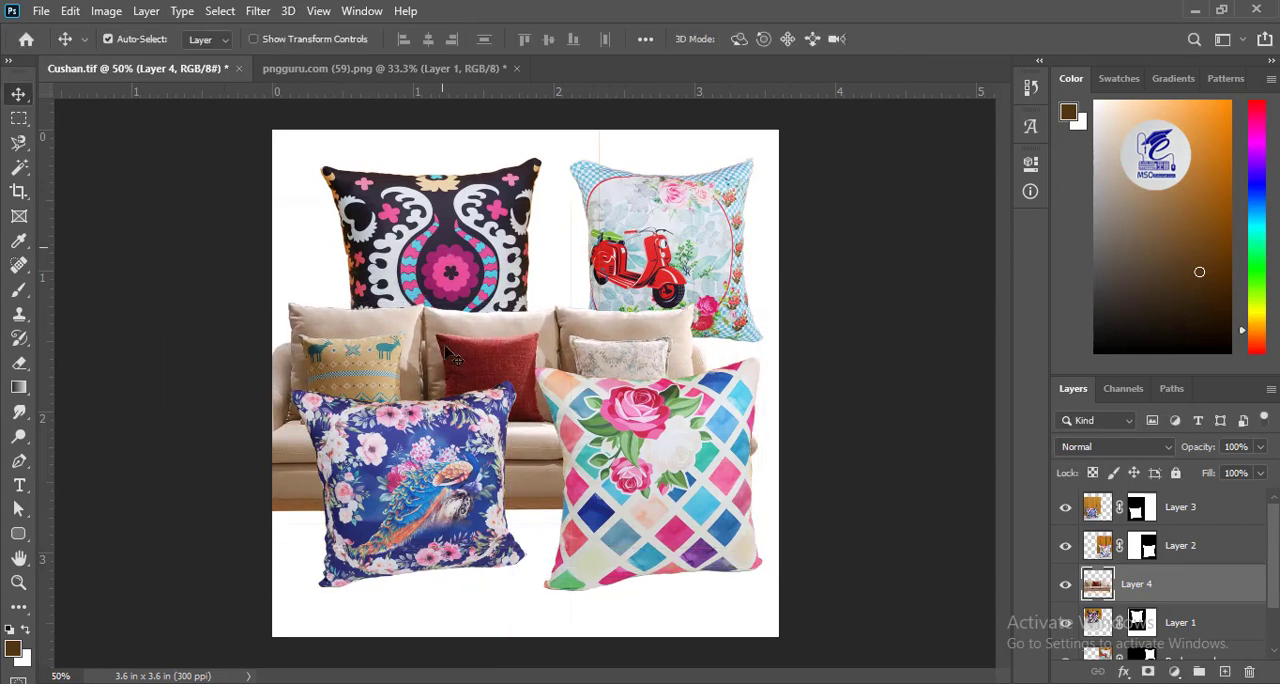
Move the peacock cushion below the sofa seat, shift the scooter cushion down slightly, and place the diamond-patterned rose cushion over the sofa's left seat.
{"action": "left_click_drag", "start_coordinate": [425, 498], "coordinate": [468, 565]}
{"action": "left_click_drag", "start_coordinate": [594, 514], "coordinate": [626, 590]}
{"action": "mouse_move", "coordinate": [662, 232]}
{"action": "left_mouse_down"}
{"action": "mouse_move", "coordinate": [686, 260]}
{"action": "mouse_move", "coordinate": [664, 250]}
{"action": "left_mouse_up"}
{"action": "left_click_drag", "start_coordinate": [684, 565], "coordinate": [417, 391]}
{"action": "scroll", "coordinate": [417, 391], "scroll_direction": "up", "scroll_amount": 5}
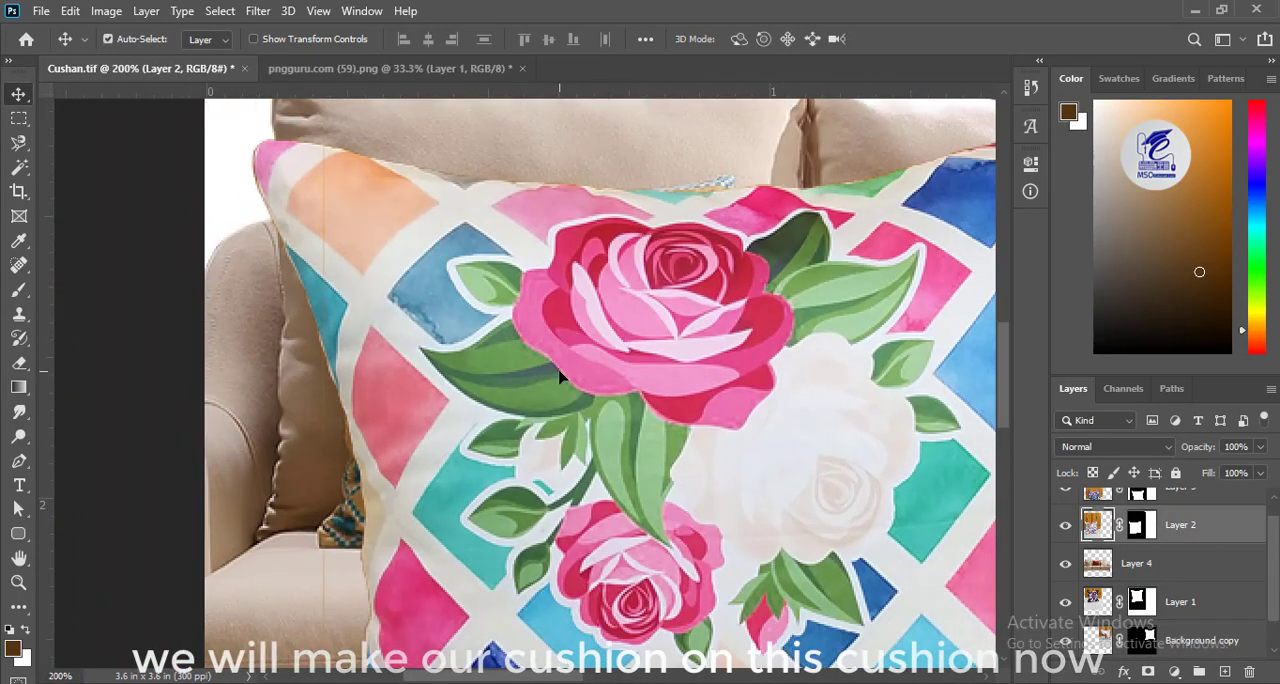
Scale down the diamond-patterned rose cushion and position it over the yellow throw pillow on the sofa's left seat.
{"action": "key", "text": "ctrl+t"}
{"action": "key", "text": "ctrl+0"}
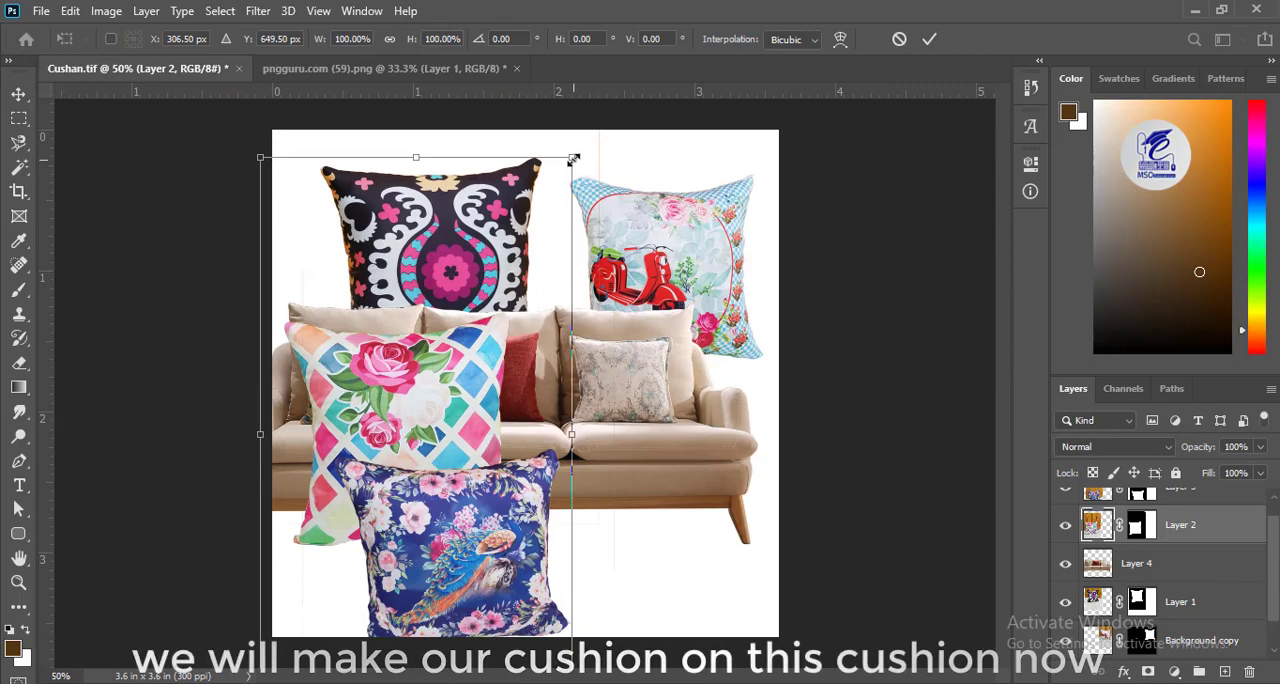
{"action": "left_click_drag", "start_coordinate": [573, 159], "coordinate": [412, 496]}
{"action": "left_click_drag", "start_coordinate": [354, 375], "coordinate": [368, 389]}
{"action": "key", "text": "Return"}
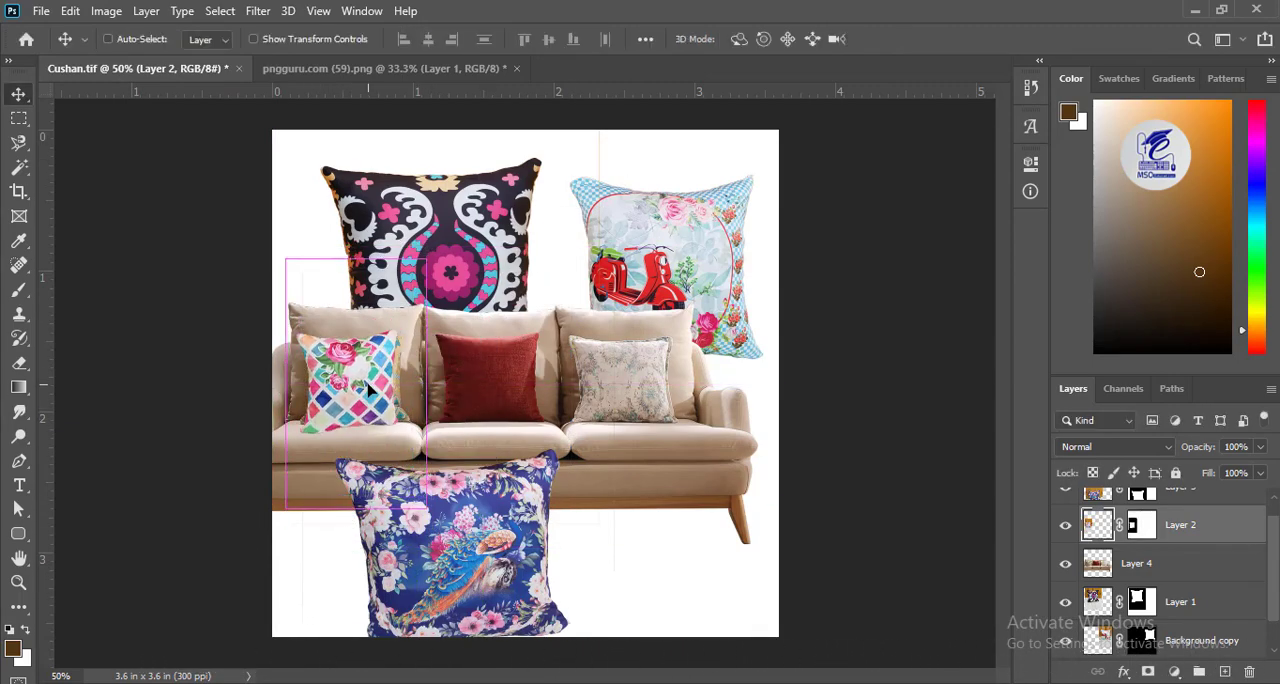
Nudge the rose cushion over the yellow pillow and distort its upper corners outward to cover the pillow's top edge.
{"action": "key", "text": "ctrl+plus"}
{"action": "key", "text": "ctrl+plus"}
{"action": "key", "text": "ctrl+plus"}
{"action": "left_click_drag", "start_coordinate": [271, 369], "coordinate": [404, 390]}
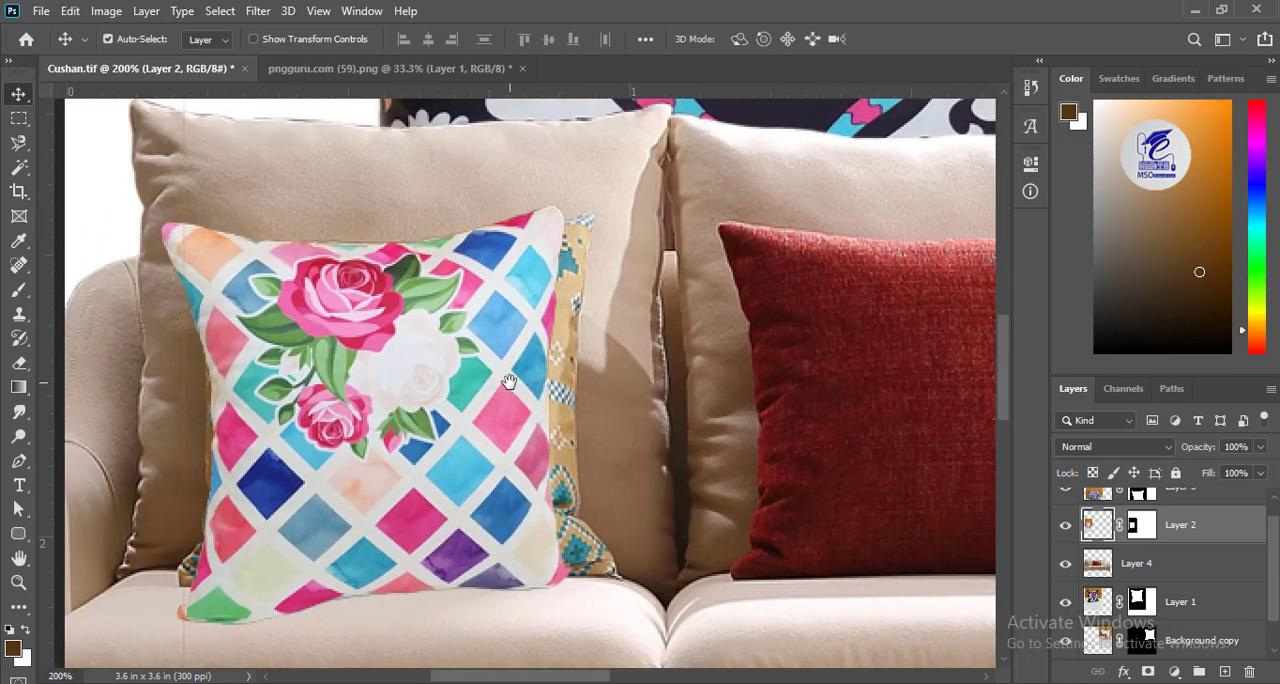
{"action": "key", "text": "ctrl+t"}
{"action": "left_click_drag", "start_coordinate": [485, 240], "coordinate": [488, 396]}
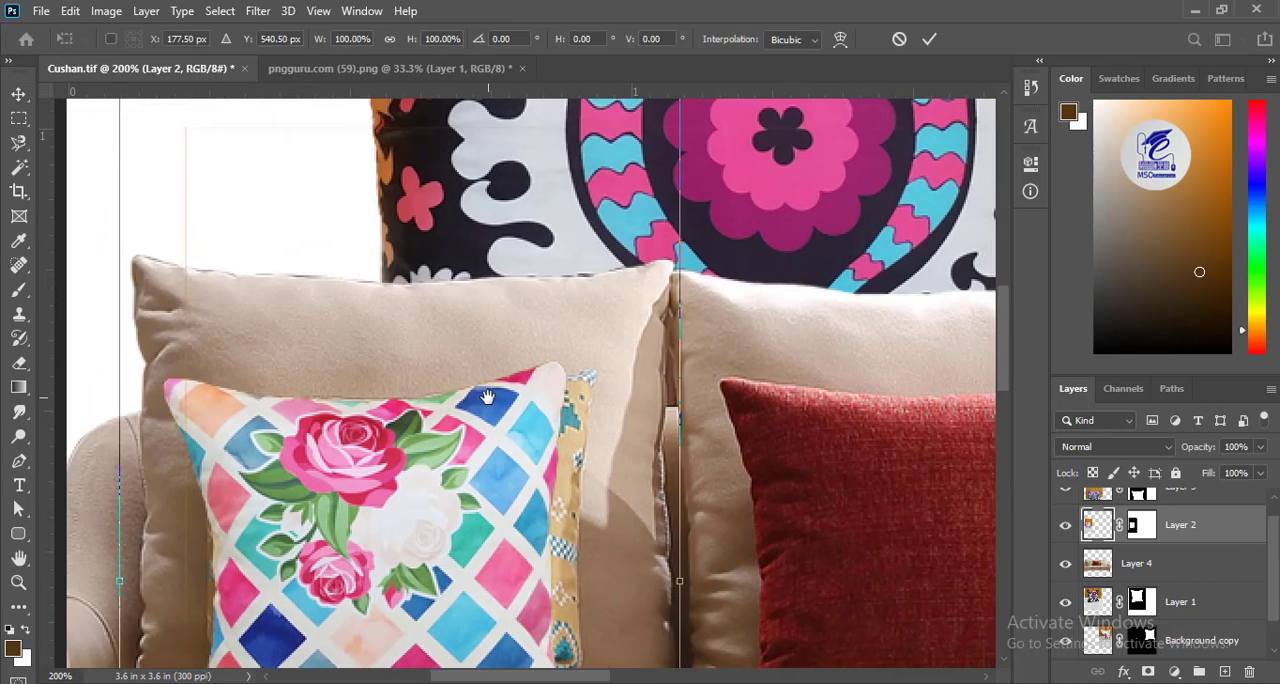
{"action": "mouse_move", "coordinate": [350, 475]}
{"action": "left_mouse_down"}
{"action": "mouse_move", "coordinate": [375, 487]}
{"action": "mouse_move", "coordinate": [358, 477]}
{"action": "left_mouse_up"}
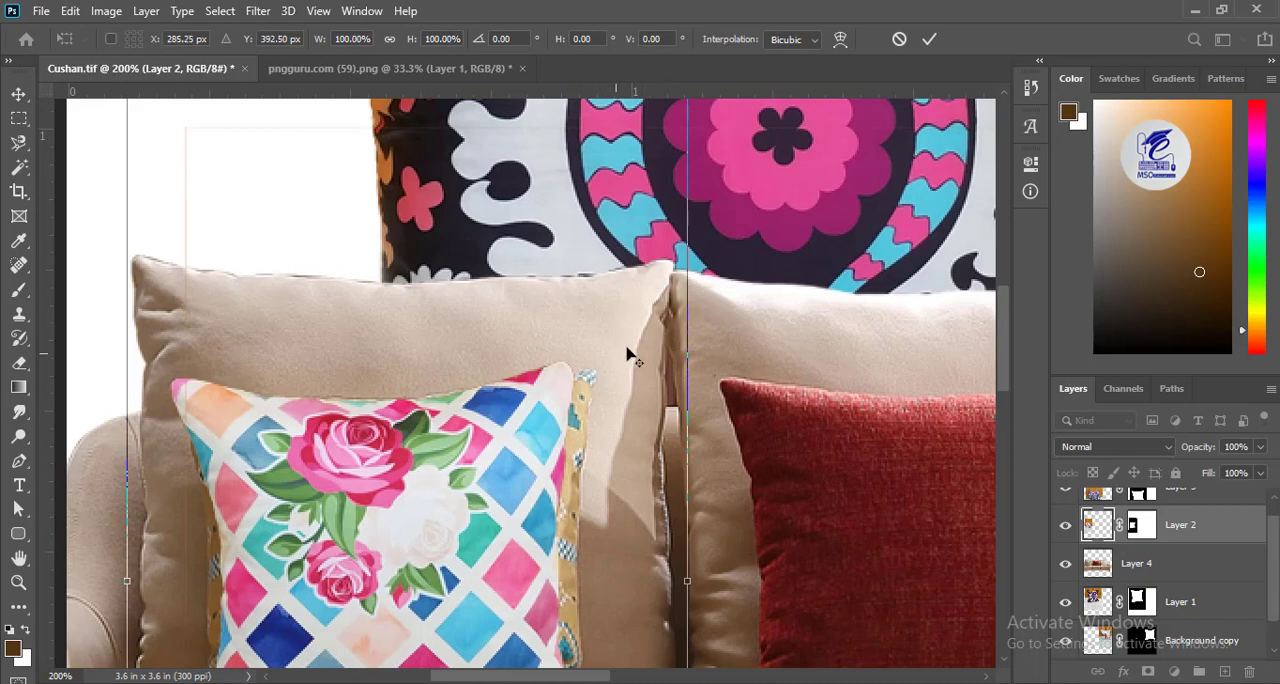
{"action": "left_click_drag", "start_coordinate": [650, 280], "coordinate": [637, 345]}
{"action": "left_click_drag", "start_coordinate": [675, 158], "coordinate": [728, 134]}
{"action": "left_click_drag", "start_coordinate": [115, 157], "coordinate": [112, 134]}
Distort the rose cushion's lower corners outward, readjust its upper corners to match the yellow pillow, and apply the transformation.
{"action": "left_click_drag", "start_coordinate": [440, 461], "coordinate": [467, 103]}
{"action": "left_click_drag", "start_coordinate": [170, 655], "coordinate": [249, 466]}
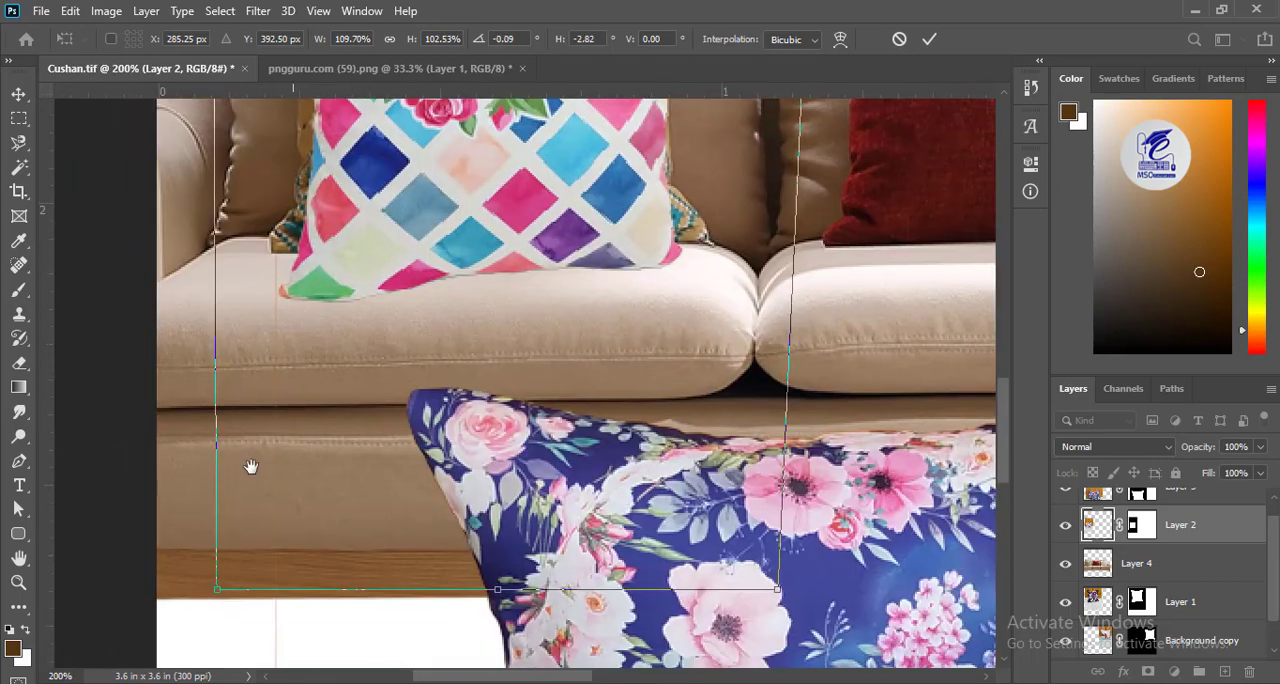
{"action": "left_click_drag", "start_coordinate": [214, 591], "coordinate": [202, 523]}
{"action": "left_click_drag", "start_coordinate": [777, 591], "coordinate": [871, 662]}
{"action": "left_click_drag", "start_coordinate": [204, 521], "coordinate": [200, 567]}
{"action": "left_click_drag", "start_coordinate": [534, 235], "coordinate": [494, 630]}
{"action": "left_click_drag", "start_coordinate": [209, 115], "coordinate": [213, 174]}
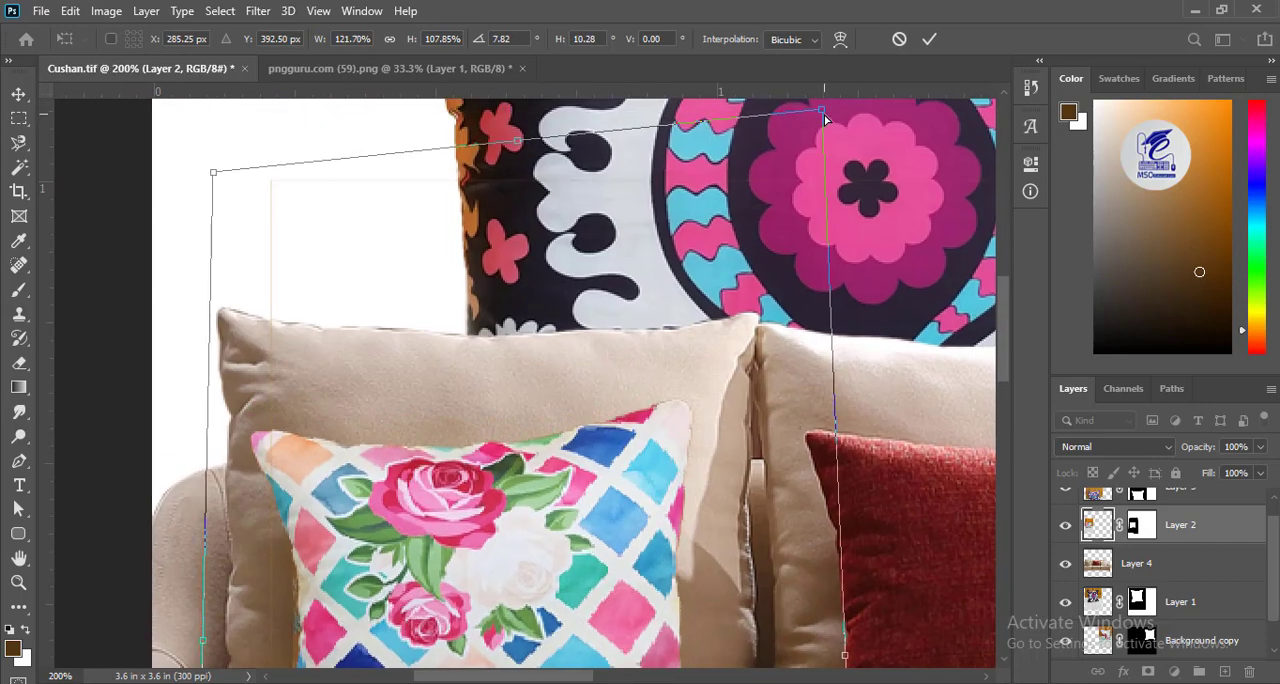
{"action": "left_click_drag", "start_coordinate": [824, 114], "coordinate": [795, 177]}
{"action": "left_click_drag", "start_coordinate": [633, 552], "coordinate": [568, 272]}
{"action": "key", "text": "Return"}
Warp the rose cushion's corners and lower edge so it covers the yellow pillow, and apply the warp.
{"action": "key", "text": "ctrl+t"}
{"action": "left_click", "coordinate": [840, 39]}
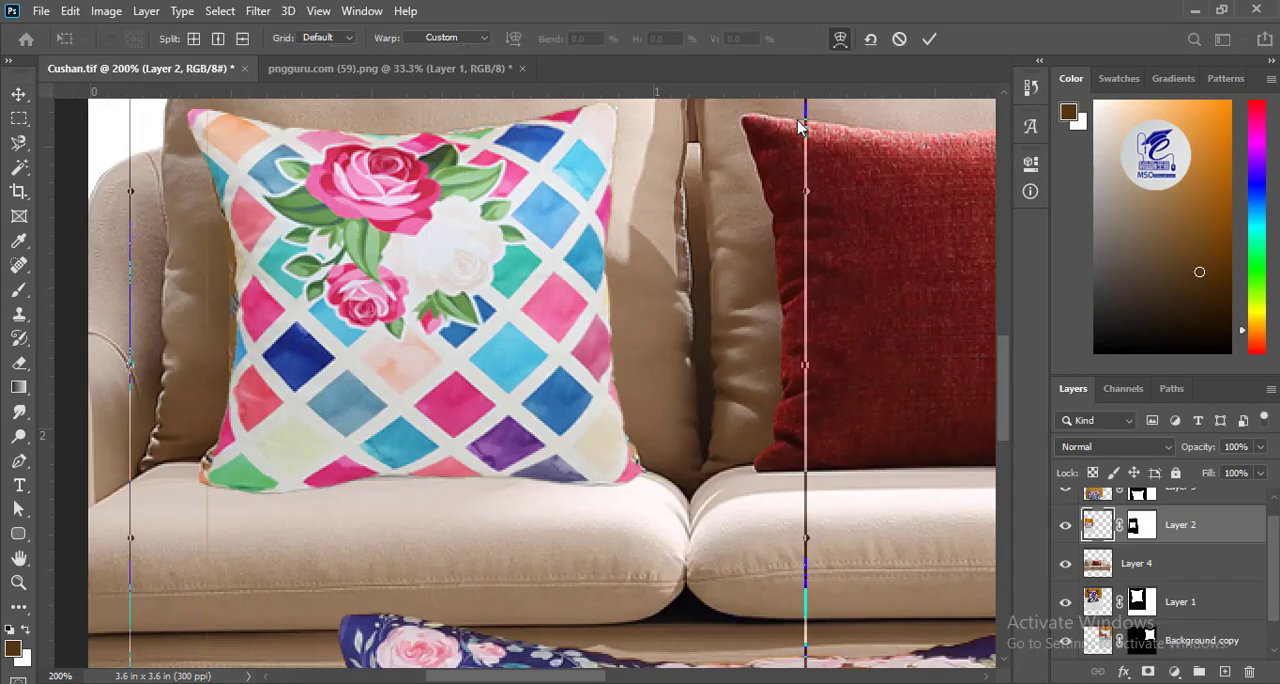
{"action": "left_click_drag", "start_coordinate": [444, 322], "coordinate": [488, 453]}
{"action": "left_click_drag", "start_coordinate": [243, 257], "coordinate": [248, 262]}
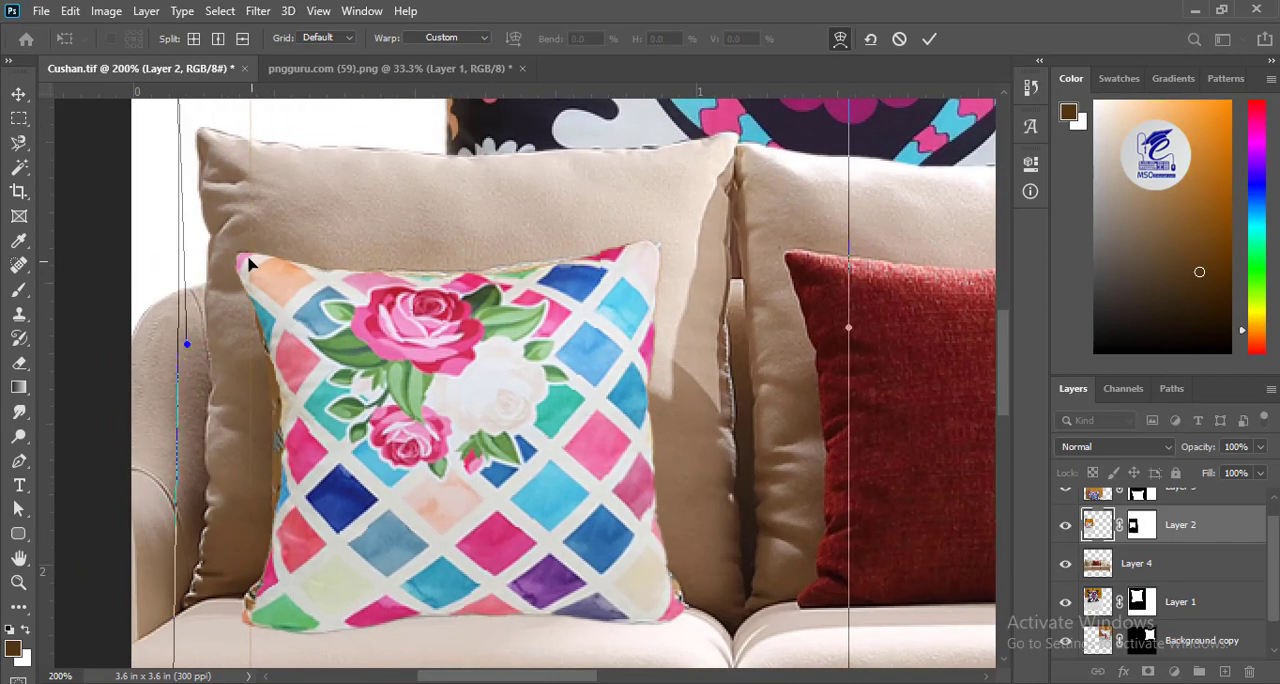
{"action": "left_click_drag", "start_coordinate": [273, 604], "coordinate": [266, 608]}
{"action": "left_click_drag", "start_coordinate": [297, 477], "coordinate": [406, 465]}
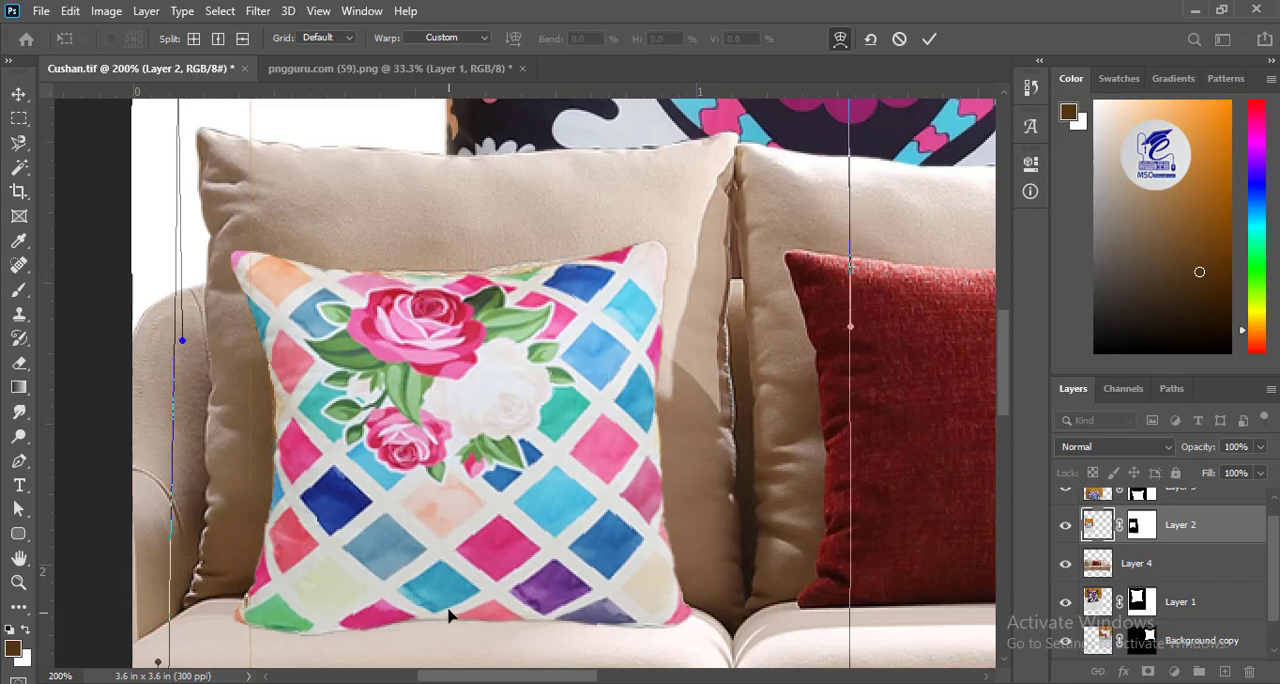
{"action": "scroll", "coordinate": [449, 617], "scroll_direction": "down", "scroll_amount": 10}
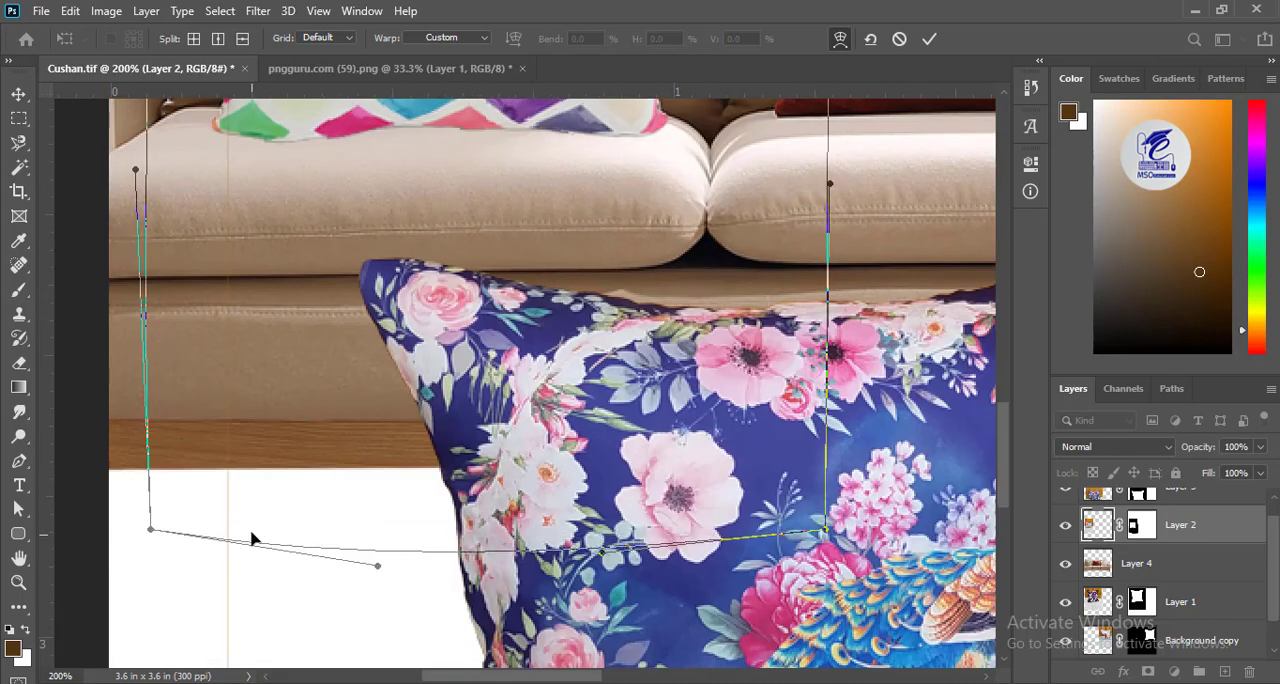
{"action": "left_click_drag", "start_coordinate": [150, 529], "coordinate": [166, 511]}
{"action": "left_click_drag", "start_coordinate": [826, 529], "coordinate": [829, 512]}
{"action": "left_click_drag", "start_coordinate": [525, 170], "coordinate": [539, 466]}
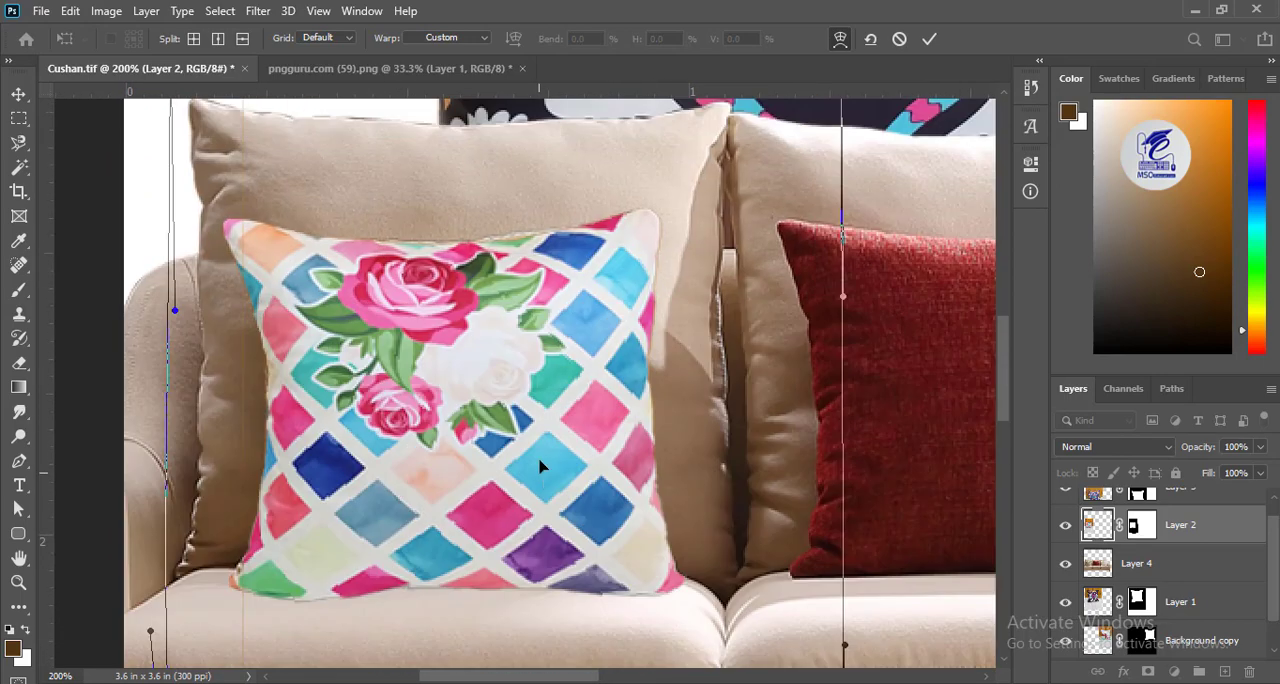
{"action": "left_click_drag", "start_coordinate": [472, 543], "coordinate": [444, 165]}
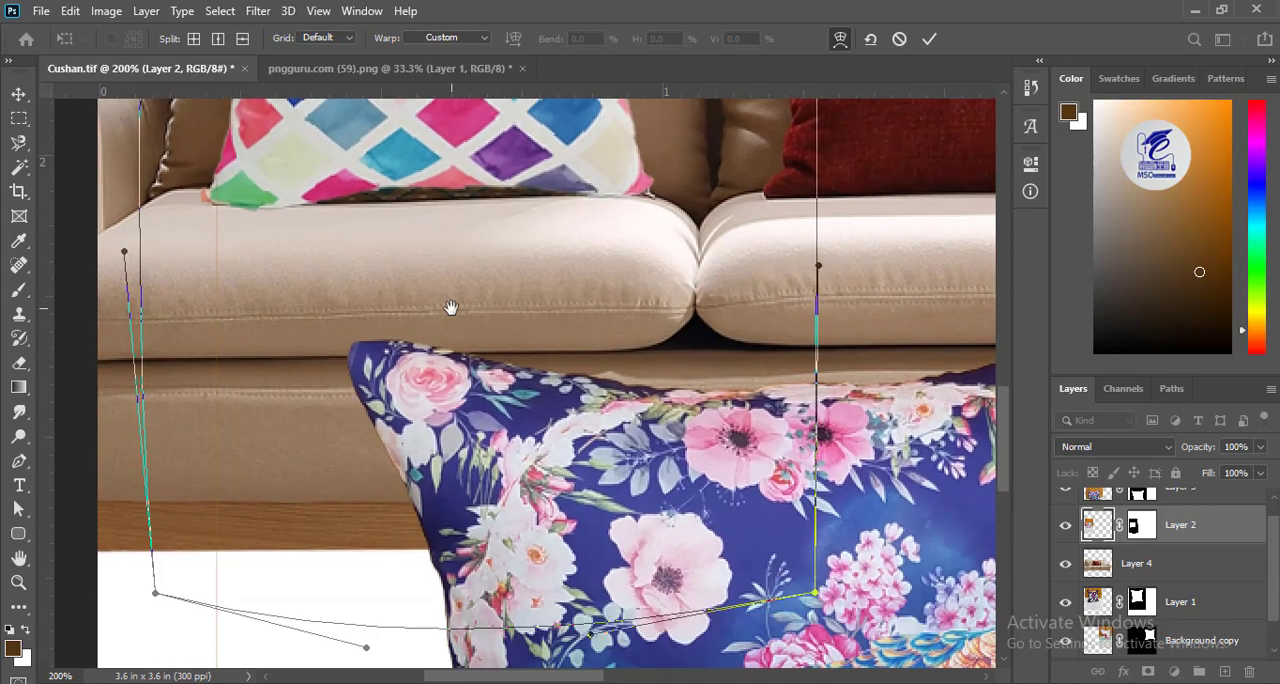
{"action": "key", "text": "Return"}
Warp the rose cushion again to pull its lower edge down onto the seat and refine its upper edge.
{"action": "key", "text": "ctrl+t"}
{"action": "left_click_drag", "start_coordinate": [520, 280], "coordinate": [532, 429]}
{"action": "key", "text": "ctrl+shift+w"}
{"action": "left_click_drag", "start_coordinate": [472, 328], "coordinate": [469, 345]}
{"action": "left_click_drag", "start_coordinate": [264, 343], "coordinate": [271, 352]}
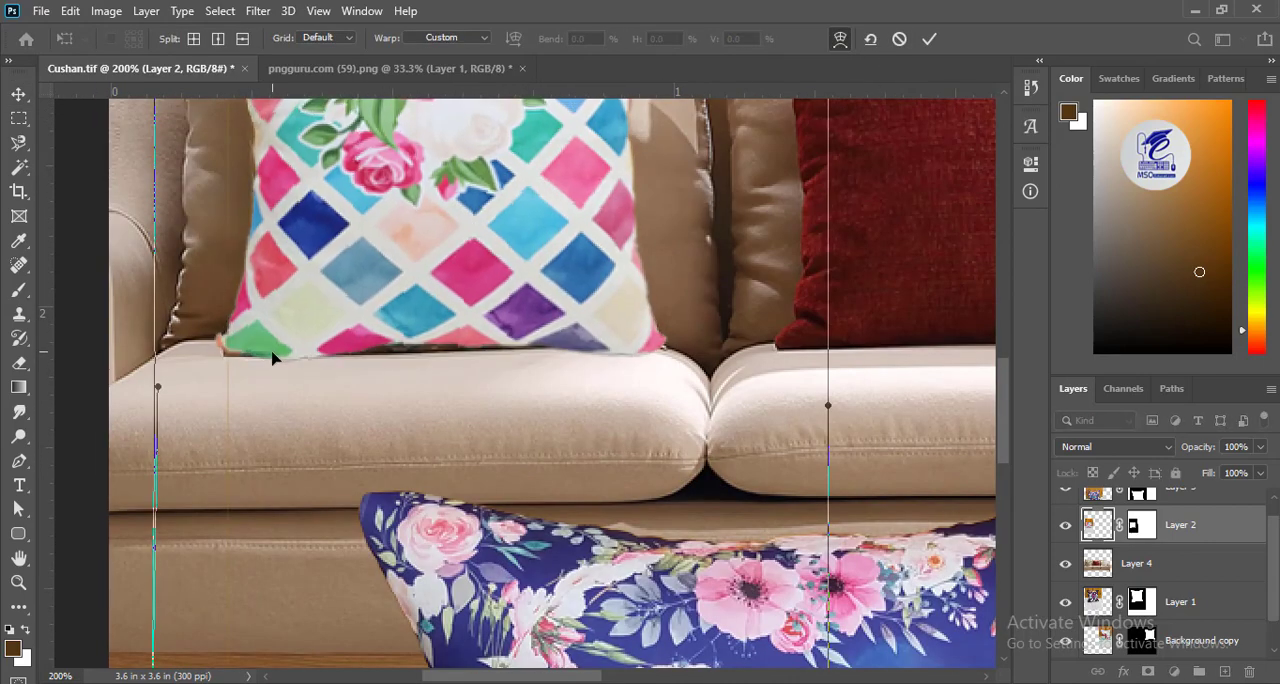
{"action": "left_click_drag", "start_coordinate": [434, 346], "coordinate": [437, 354]}
{"action": "left_click_drag", "start_coordinate": [562, 258], "coordinate": [586, 504]}
{"action": "left_click_drag", "start_coordinate": [336, 256], "coordinate": [330, 266]}
{"action": "key", "text": "Return"}
Raise the black patterned cushion's layer above the sofa layer and move the cushion over the red throw pillow.
{"action": "left_click_drag", "start_coordinate": [930, 525], "coordinate": [574, 471]}
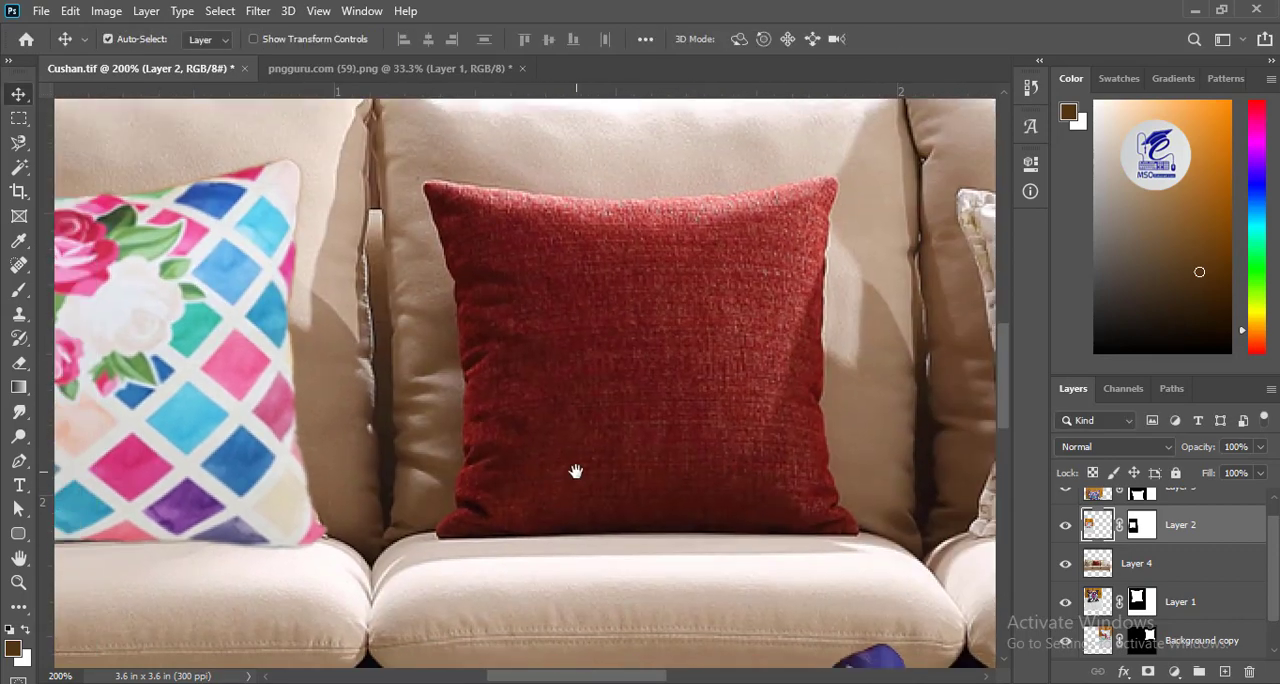
{"action": "key", "text": "ctrl+minus"}
{"action": "key", "text": "ctrl+minus"}
{"action": "key", "text": "ctrl+plus"}
{"action": "key", "text": "ctrl+plus"}
{"action": "left_click_drag", "start_coordinate": [323, 428], "coordinate": [521, 530]}
{"action": "left_click_drag", "start_coordinate": [904, 510], "coordinate": [606, 449]}
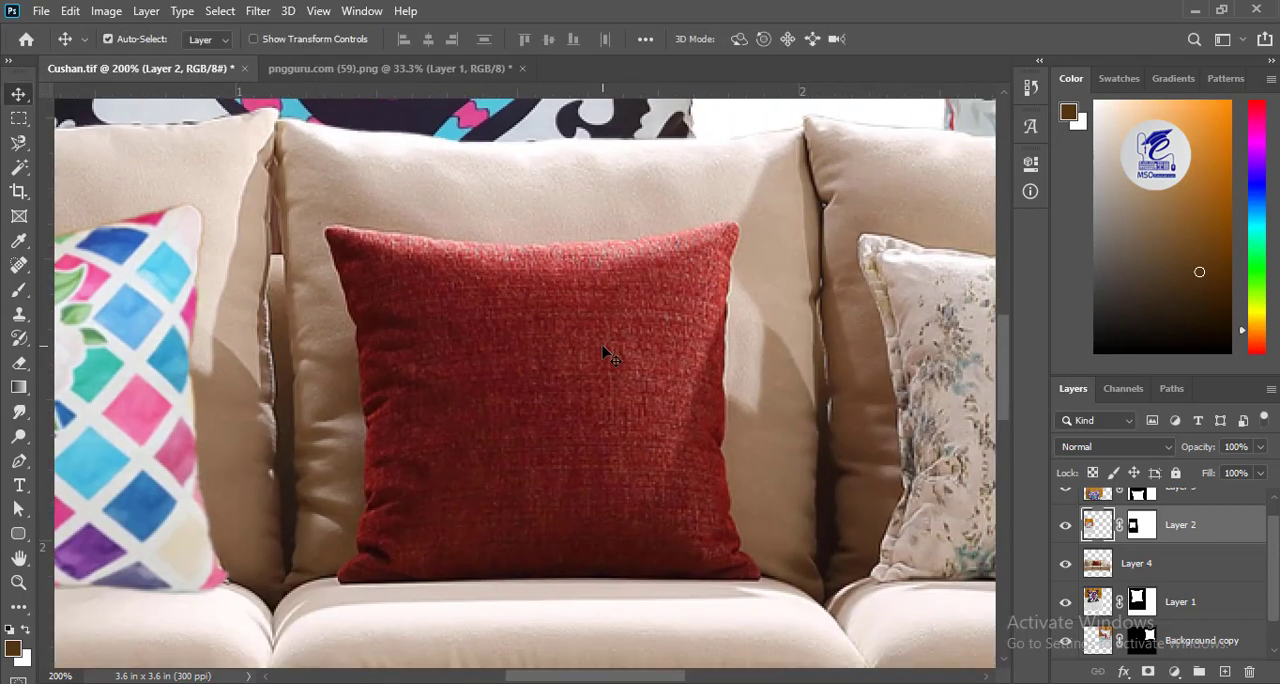
{"action": "left_click_drag", "start_coordinate": [631, 254], "coordinate": [614, 363]}
{"action": "left_click", "coordinate": [1101, 610]}
{"action": "left_click_drag", "start_coordinate": [1101, 610], "coordinate": [1103, 551]}
{"action": "left_click_drag", "start_coordinate": [414, 165], "coordinate": [563, 457]}
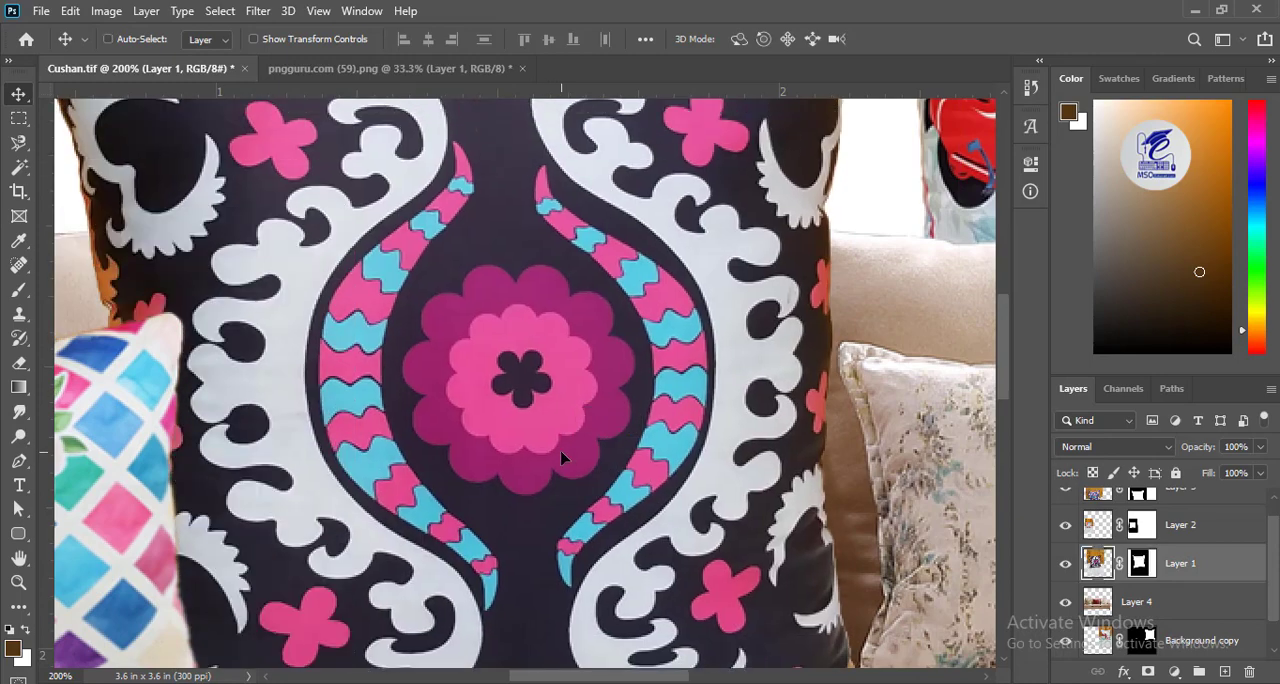
Scale down the black patterned cushion to the red pillow's size and position it over the sofa's middle seat.
{"action": "key", "text": "ctrl+minus"}
{"action": "key", "text": "ctrl+minus"}
{"action": "key", "text": "ctrl+minus"}
{"action": "key", "text": "ctrl+t"}
{"action": "left_click_drag", "start_coordinate": [636, 596], "coordinate": [463, 261]}
{"action": "left_click_drag", "start_coordinate": [408, 173], "coordinate": [515, 345]}
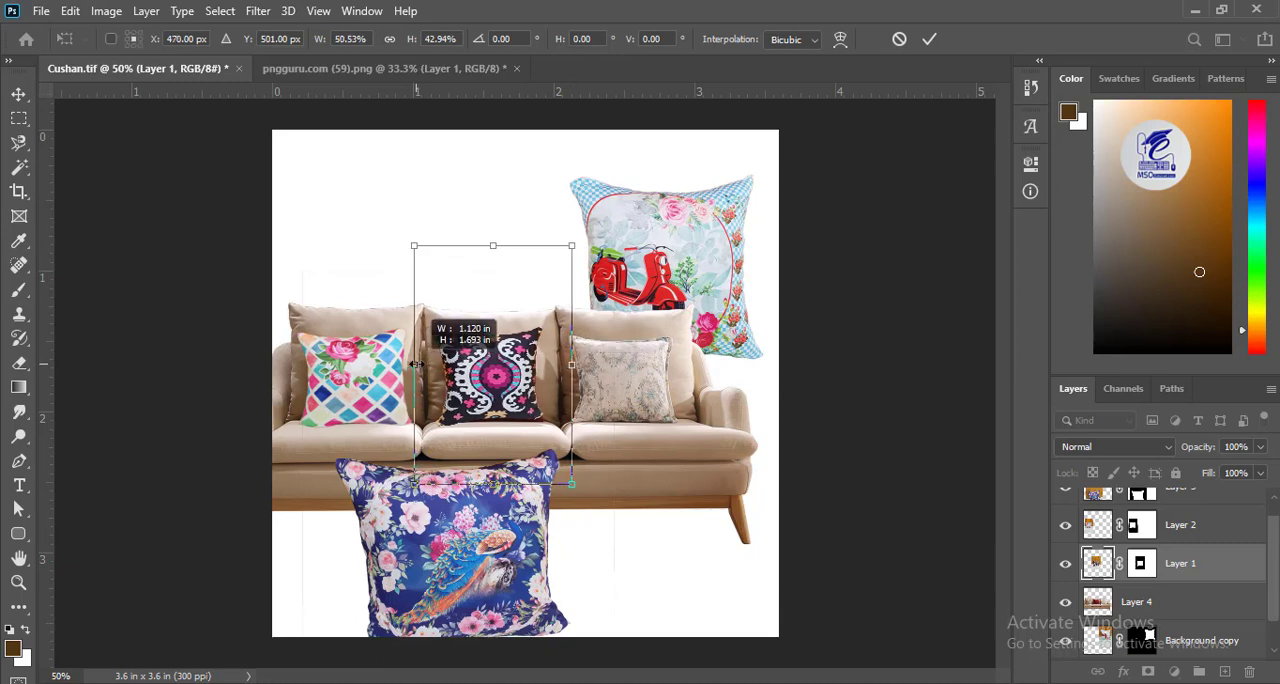
{"action": "left_click_drag", "start_coordinate": [575, 365], "coordinate": [573, 365]}
{"action": "key", "text": "Return"}
Nudge the black patterned cushion over the red pillow and convert its layer to a smart object.
{"action": "key", "text": "ctrl+plus"}
{"action": "key", "text": "ctrl+plus"}
{"action": "key", "text": "ctrl+plus"}
{"action": "mouse_move", "coordinate": [362, 392]}
{"action": "left_mouse_down"}
{"action": "mouse_move", "coordinate": [408, 324]}
{"action": "mouse_move", "coordinate": [370, 408]}
{"action": "mouse_move", "coordinate": [366, 390]}
{"action": "left_mouse_up"}
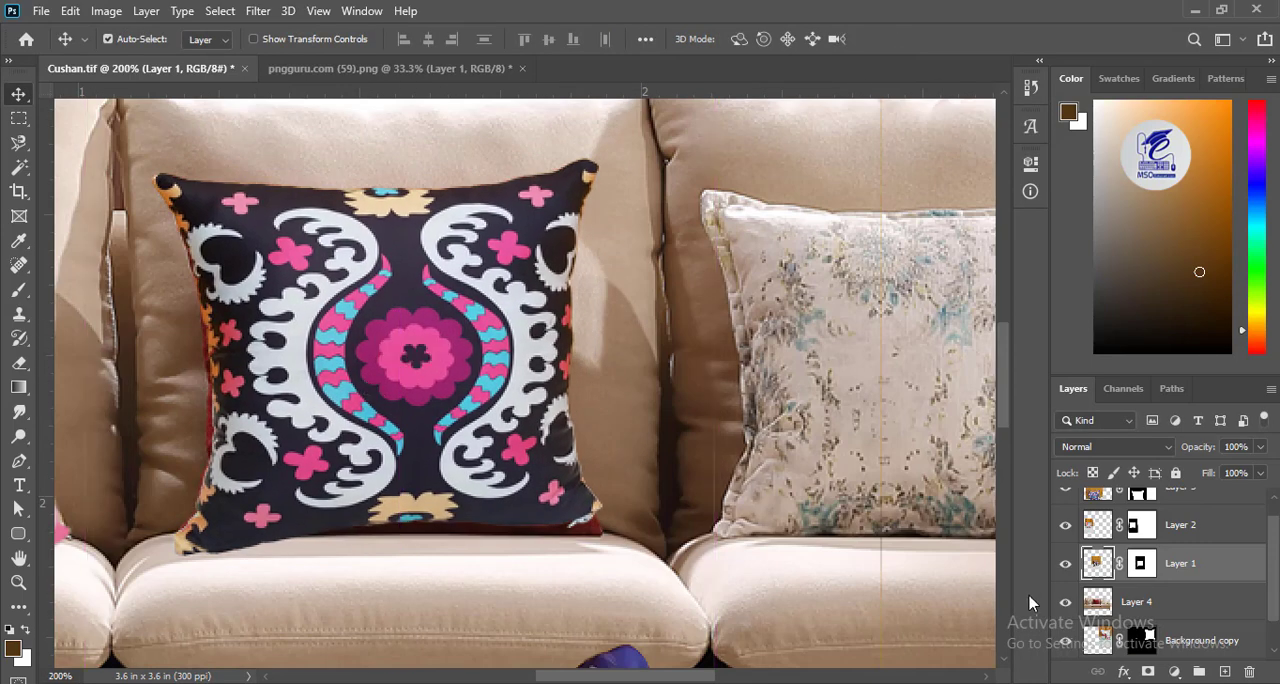
{"action": "right_click", "coordinate": [1207, 568]}
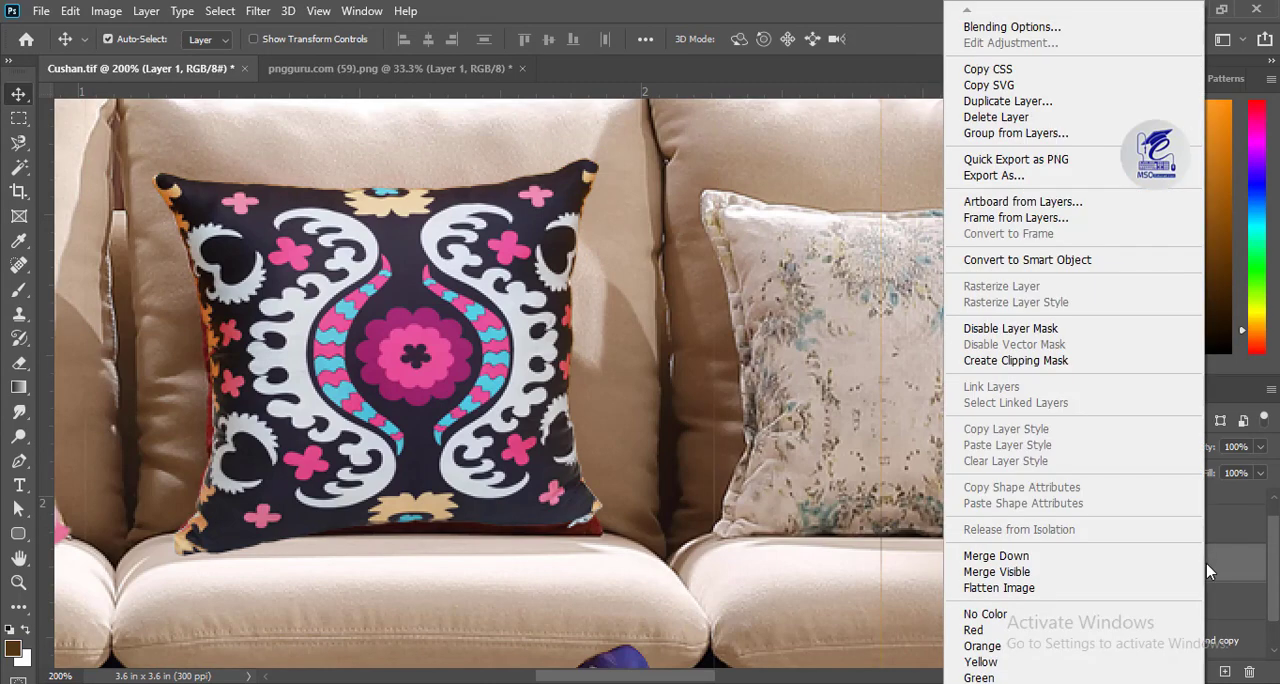
{"action": "left_click", "coordinate": [1040, 260]}
Warp the black patterned cushion so that its four corners line up with the corners of the red pillow.
{"action": "key", "text": "ctrl+t"}
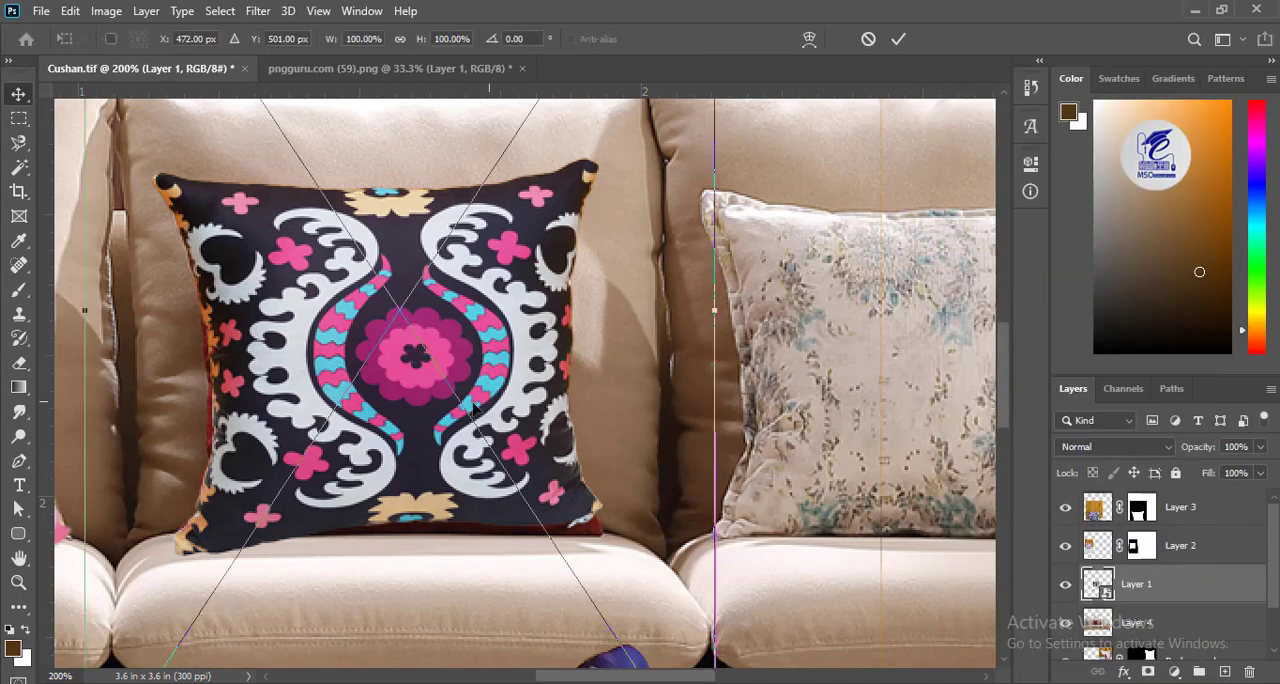
{"action": "left_click_drag", "start_coordinate": [386, 377], "coordinate": [435, 454]}
{"action": "right_click", "coordinate": [435, 454]}
{"action": "left_click", "coordinate": [528, 247]}
{"action": "mouse_move", "coordinate": [238, 465]}
{"action": "left_mouse_down"}
{"action": "mouse_move", "coordinate": [252, 374]}
{"action": "mouse_move", "coordinate": [234, 461]}
{"action": "left_mouse_up"}
{"action": "left_click_drag", "start_coordinate": [211, 257], "coordinate": [219, 261]}
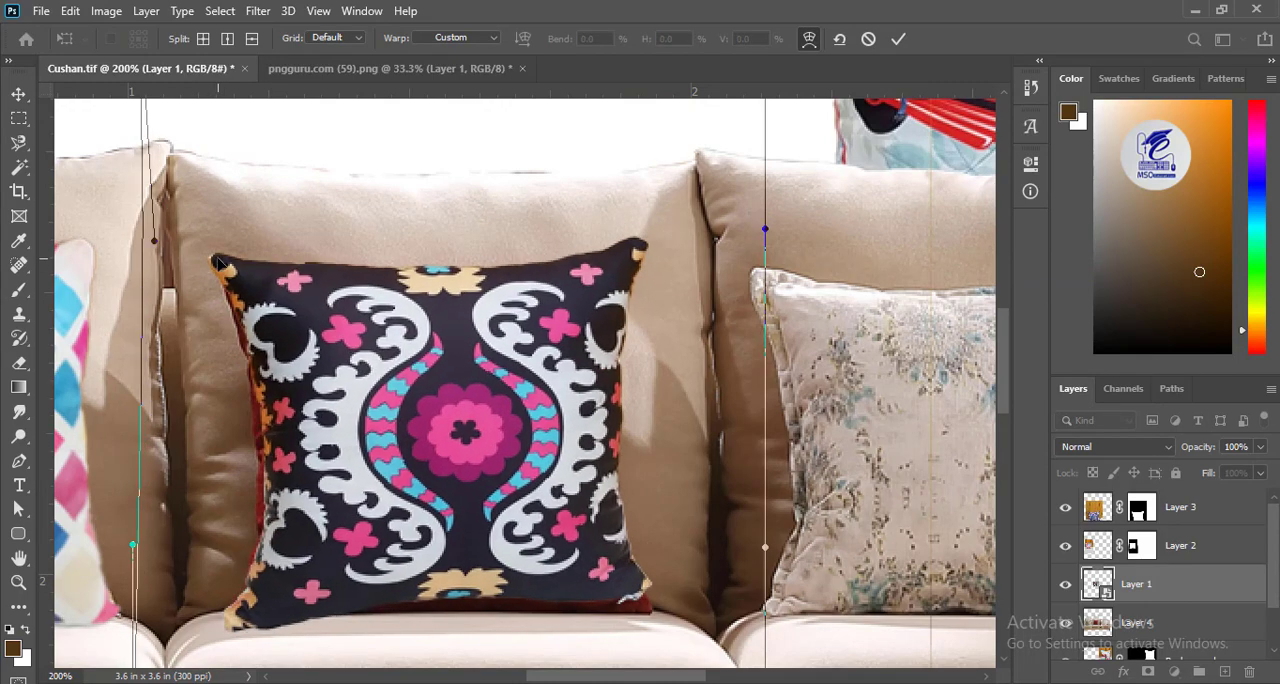
{"action": "mouse_move", "coordinate": [238, 615]}
{"action": "left_mouse_down"}
{"action": "mouse_move", "coordinate": [257, 611]}
{"action": "mouse_move", "coordinate": [245, 612]}
{"action": "left_mouse_up"}
{"action": "left_click_drag", "start_coordinate": [635, 597], "coordinate": [640, 606]}
{"action": "left_click_drag", "start_coordinate": [638, 250], "coordinate": [631, 257]}
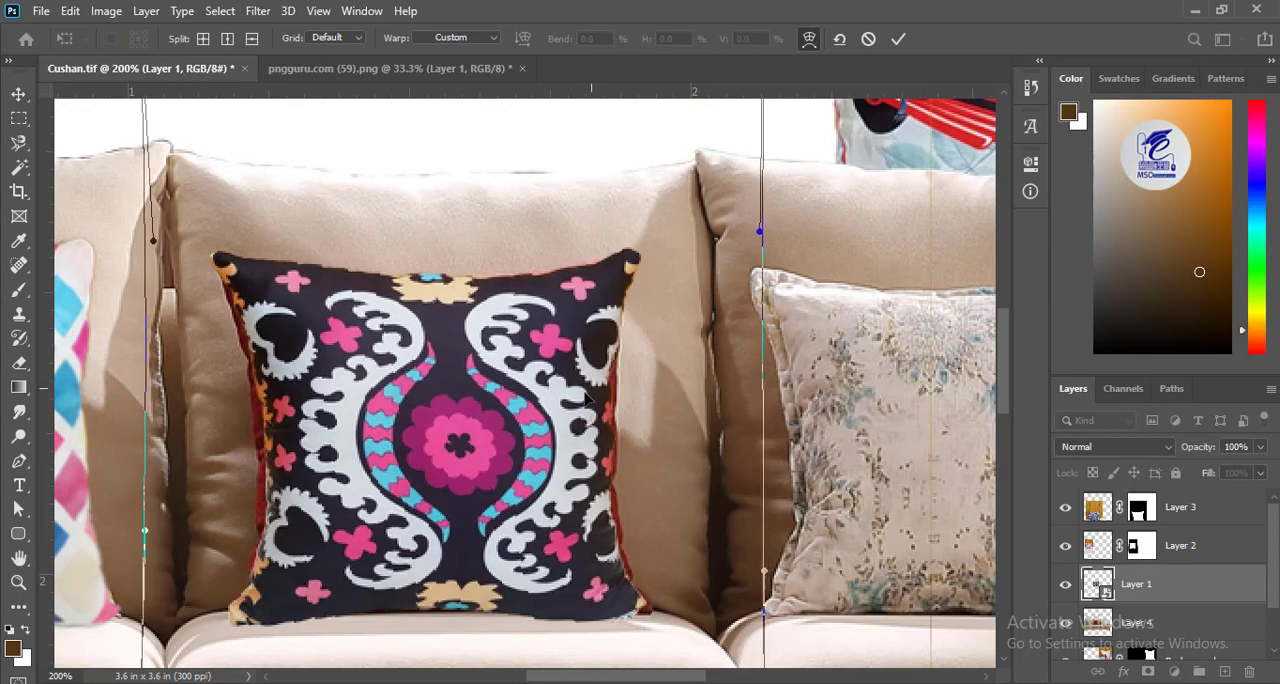
Warp the black cushion's lower edge downward and its sides outward to cover the red pillow, and apply the warp.
{"action": "left_click_drag", "start_coordinate": [540, 590], "coordinate": [538, 606]}
{"action": "left_click_drag", "start_coordinate": [636, 607], "coordinate": [640, 618]}
{"action": "left_click_drag", "start_coordinate": [377, 465], "coordinate": [365, 463]}
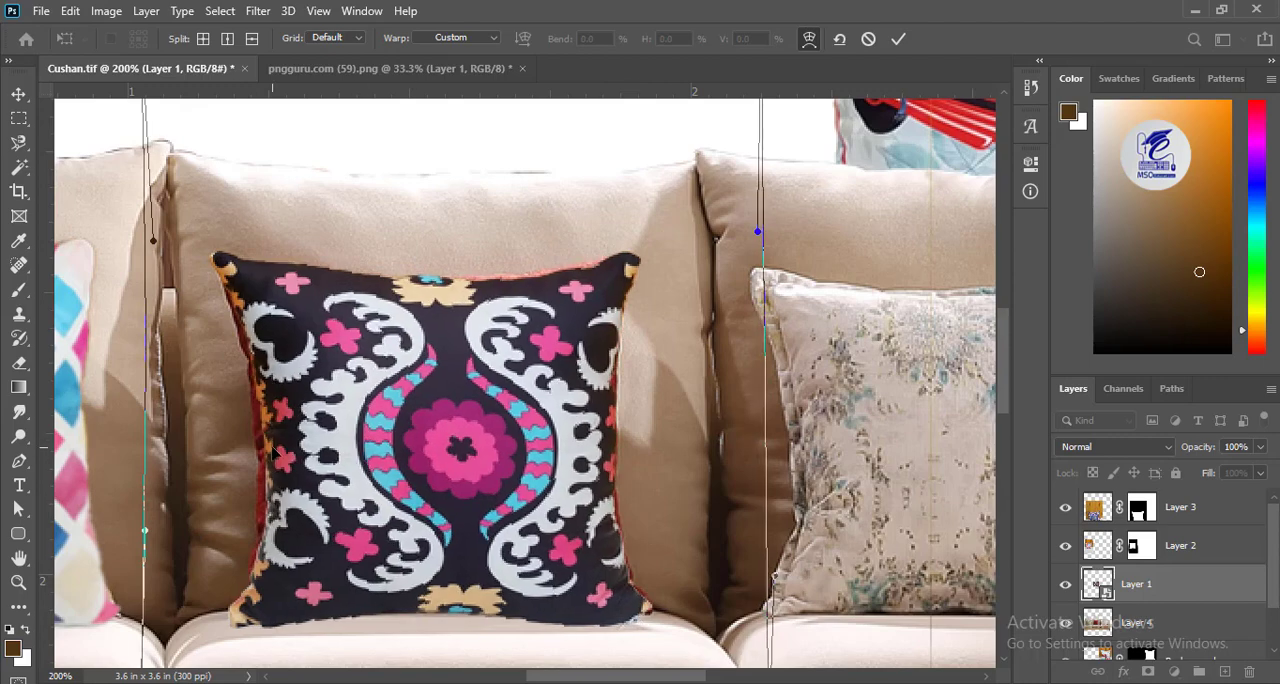
{"action": "left_click", "coordinate": [809, 40]}
{"action": "left_click", "coordinate": [809, 40]}
{"action": "left_click_drag", "start_coordinate": [261, 442], "coordinate": [252, 441]}
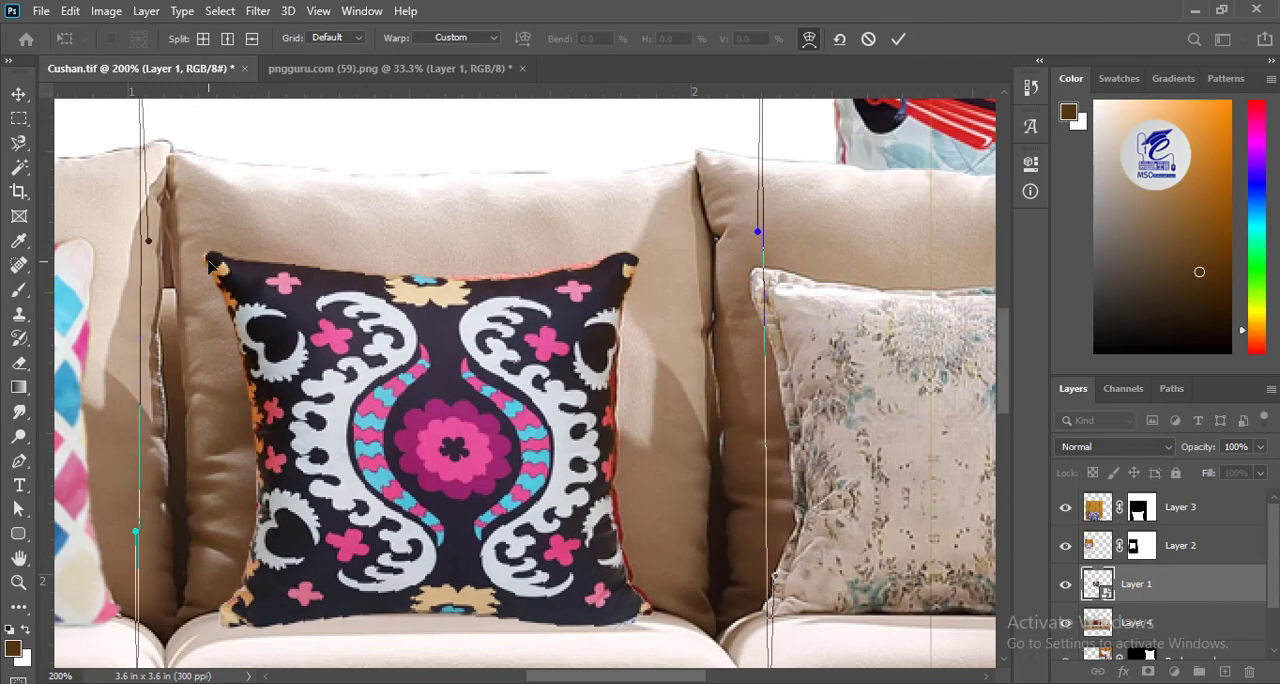
{"action": "left_click_drag", "start_coordinate": [605, 457], "coordinate": [613, 457]}
{"action": "key", "text": "Return"}
Raise the scooter cushion's layer above the sofa layer and convert it to a smart object.
{"action": "left_click_drag", "start_coordinate": [980, 464], "coordinate": [449, 423]}
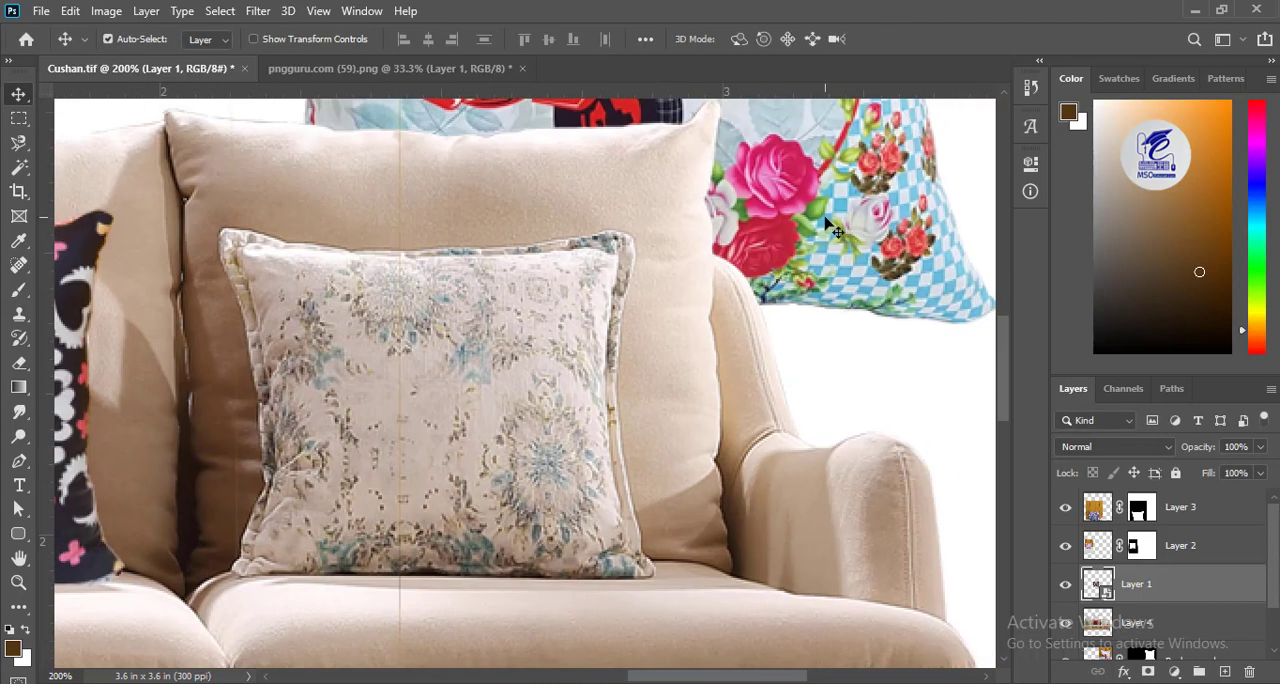
{"action": "left_click", "coordinate": [826, 218]}
{"action": "left_click_drag", "start_coordinate": [1105, 649], "coordinate": [1104, 579]}
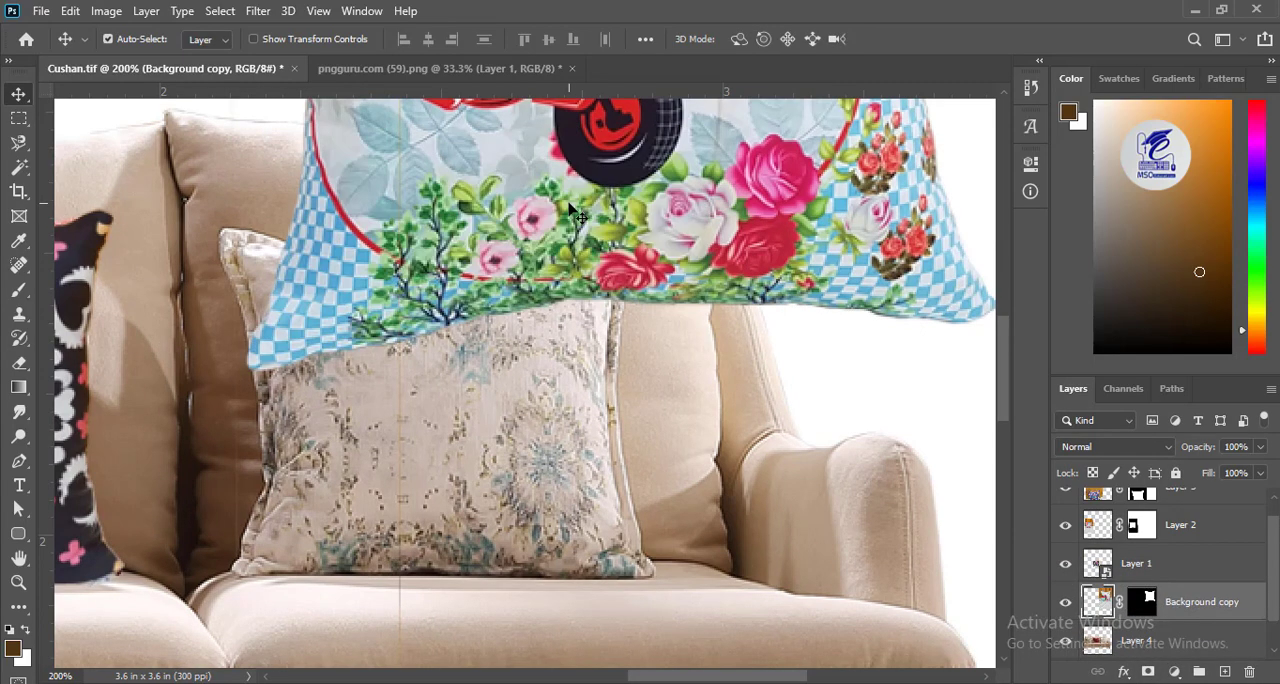
{"action": "right_click", "coordinate": [1172, 615]}
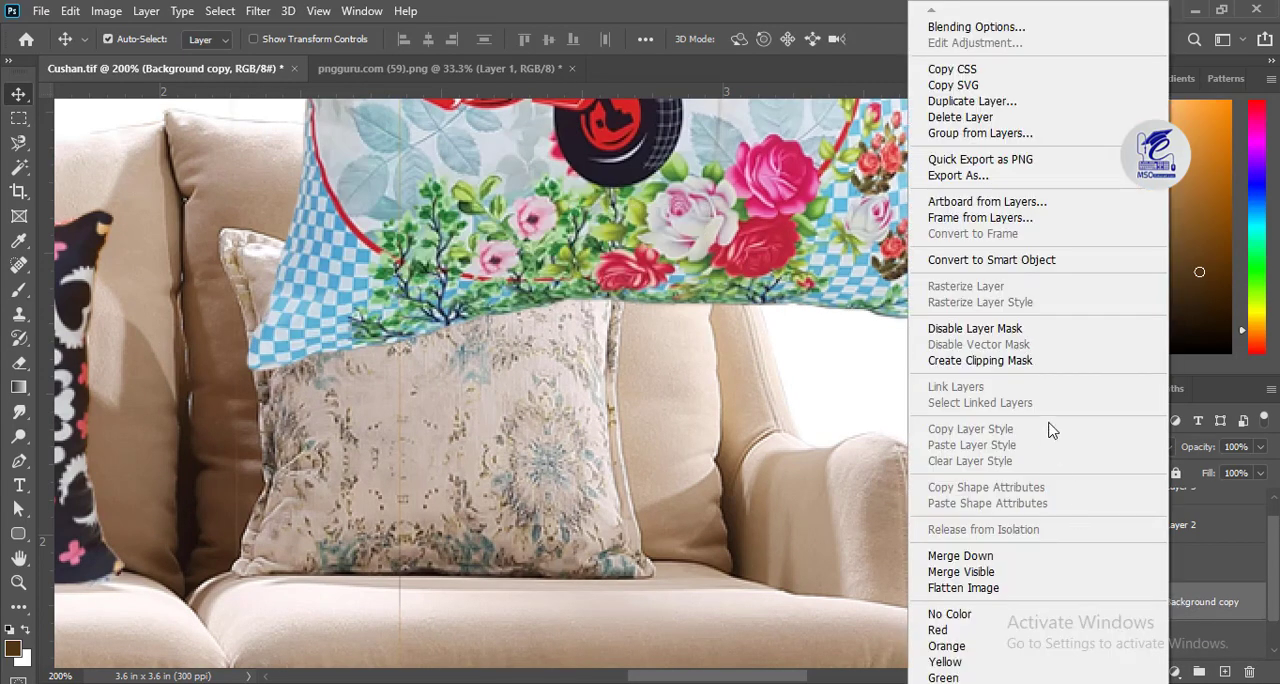
{"action": "left_click", "coordinate": [1005, 332]}
Move the scooter cushion over the beige floral pillow and scale it down, to about 58% width, to cover the pillow.
{"action": "key", "text": "ctrl+minus"}
{"action": "key", "text": "ctrl+minus"}
{"action": "key", "text": "ctrl+minus"}
{"action": "key", "text": "ctrl+t"}
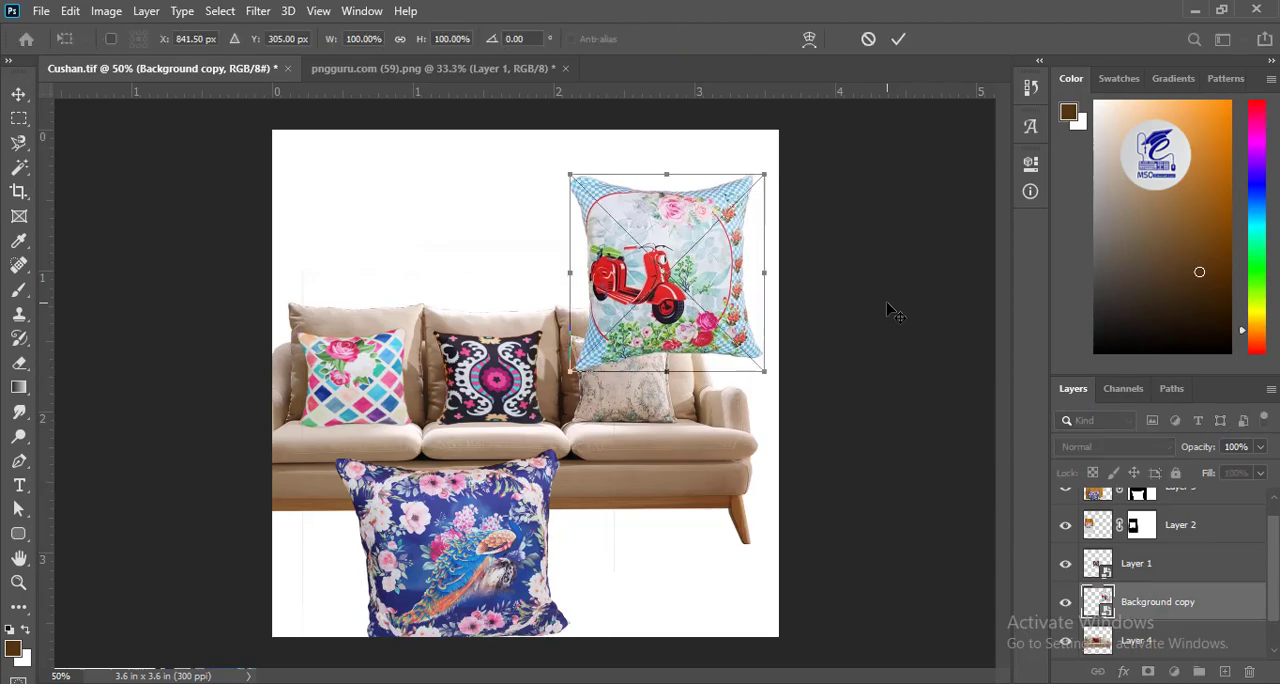
{"action": "left_click_drag", "start_coordinate": [705, 278], "coordinate": [700, 352]}
{"action": "key", "text": "ctrl+plus"}
{"action": "key", "text": "ctrl+plus"}
{"action": "key", "text": "ctrl+plus"}
{"action": "left_click_drag", "start_coordinate": [853, 414], "coordinate": [458, 371]}
{"action": "left_click_drag", "start_coordinate": [290, 578], "coordinate": [470, 427]}
{"action": "left_click_drag", "start_coordinate": [532, 210], "coordinate": [385, 312]}
{"action": "left_click_drag", "start_coordinate": [674, 322], "coordinate": [753, 350]}
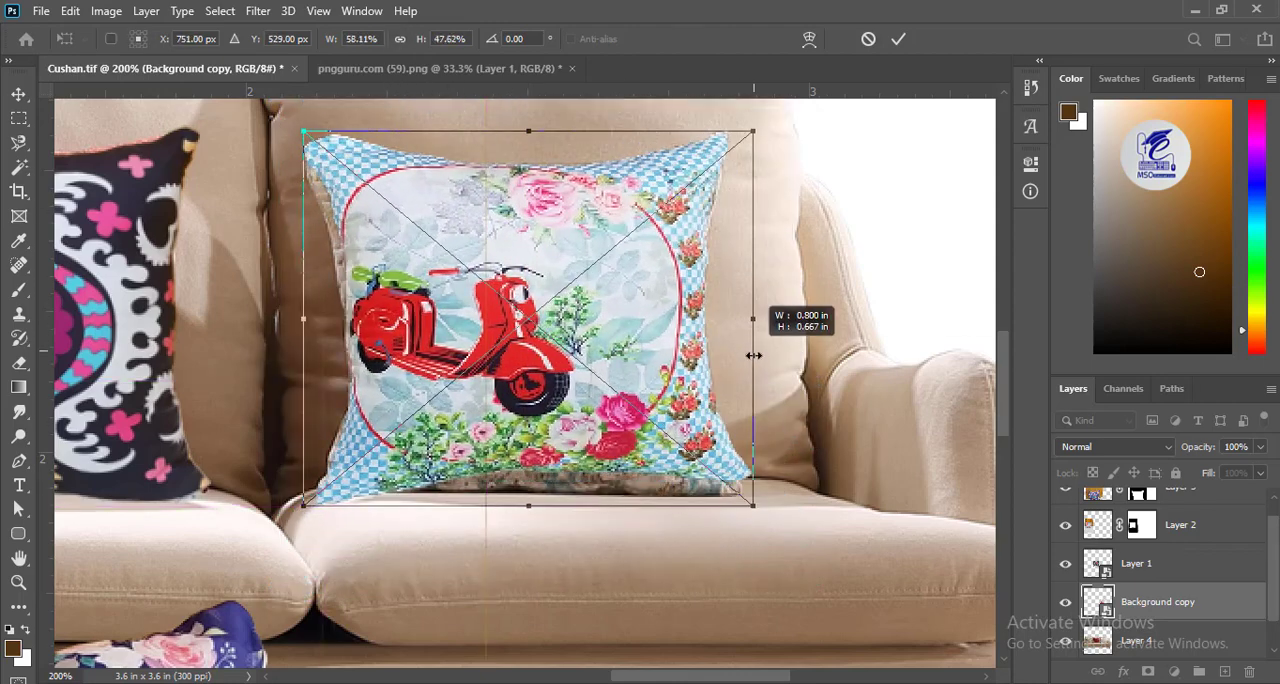
{"action": "left_click_drag", "start_coordinate": [530, 513], "coordinate": [532, 537]}
Warp the scooter cushion's corners, sides and upper edge to follow the floral pillow's outline, and apply the warp.
{"action": "left_click", "coordinate": [809, 40]}
{"action": "left_click_drag", "start_coordinate": [304, 530], "coordinate": [298, 499]}
{"action": "left_click_drag", "start_coordinate": [594, 280], "coordinate": [615, 361]}
{"action": "left_click_drag", "start_coordinate": [379, 278], "coordinate": [365, 284]}
{"action": "left_click_drag", "start_coordinate": [574, 258], "coordinate": [577, 249]}
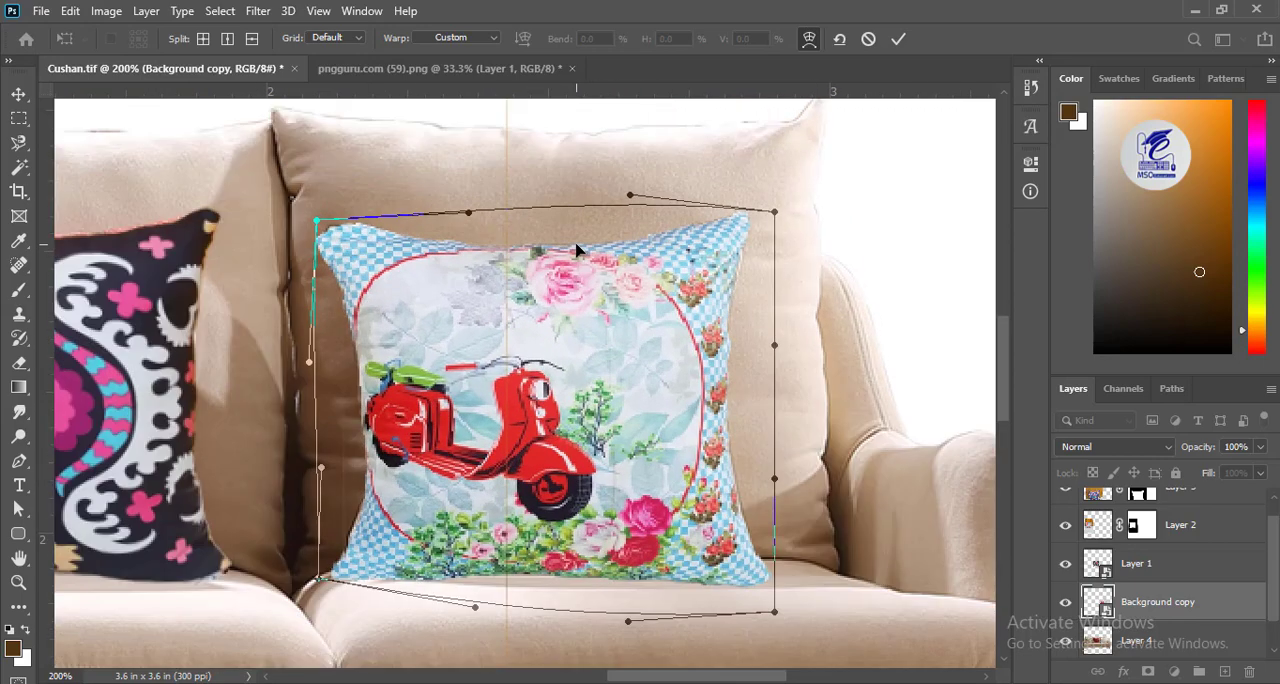
{"action": "left_click_drag", "start_coordinate": [690, 445], "coordinate": [697, 447]}
{"action": "key", "text": "Return"}
Shift the blue peacock cushion up and to the right and convert its layer to a smart object.
{"action": "left_click_drag", "start_coordinate": [425, 620], "coordinate": [772, 148]}
{"action": "key", "text": "ctrl+minus"}
{"action": "key", "text": "ctrl+minus"}
{"action": "key", "text": "ctrl+minus"}
{"action": "left_click_drag", "start_coordinate": [453, 545], "coordinate": [529, 481]}
{"action": "right_click", "coordinate": [1176, 506]}
{"action": "left_click", "coordinate": [1050, 261]}
Scale the blue peacock cushion down to throw-pillow size and place it over the scooter cushion.
{"action": "key", "text": "ctrl+t"}
{"action": "left_click_drag", "start_coordinate": [368, 209], "coordinate": [520, 468]}
{"action": "left_click_drag", "start_coordinate": [589, 604], "coordinate": [665, 511]}
{"action": "key", "text": "Return"}
Warp the blue peacock cushion to straighten its slanted corners into an upright square shape, and apply the warp.
{"action": "key", "text": "ctrl+plus"}
{"action": "key", "text": "ctrl+plus"}
{"action": "left_click_drag", "start_coordinate": [812, 653], "coordinate": [565, 258]}
{"action": "left_click", "coordinate": [70, 11]}
{"action": "mouse_move", "coordinate": [192, 438]}
{"action": "left_click", "coordinate": [359, 419]}
{"action": "key", "text": "ctrl+t"}
{"action": "left_click", "coordinate": [811, 40]}
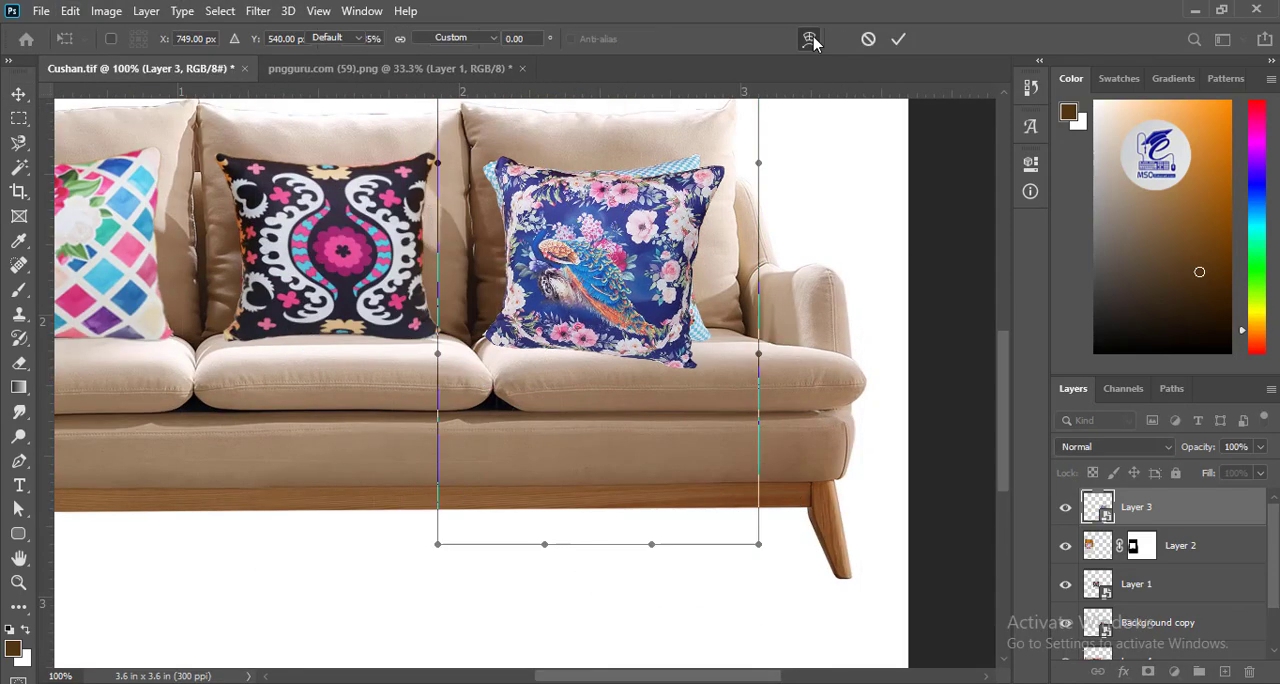
{"action": "left_click_drag", "start_coordinate": [688, 355], "coordinate": [700, 332]}
{"action": "left_click_drag", "start_coordinate": [706, 176], "coordinate": [708, 162]}
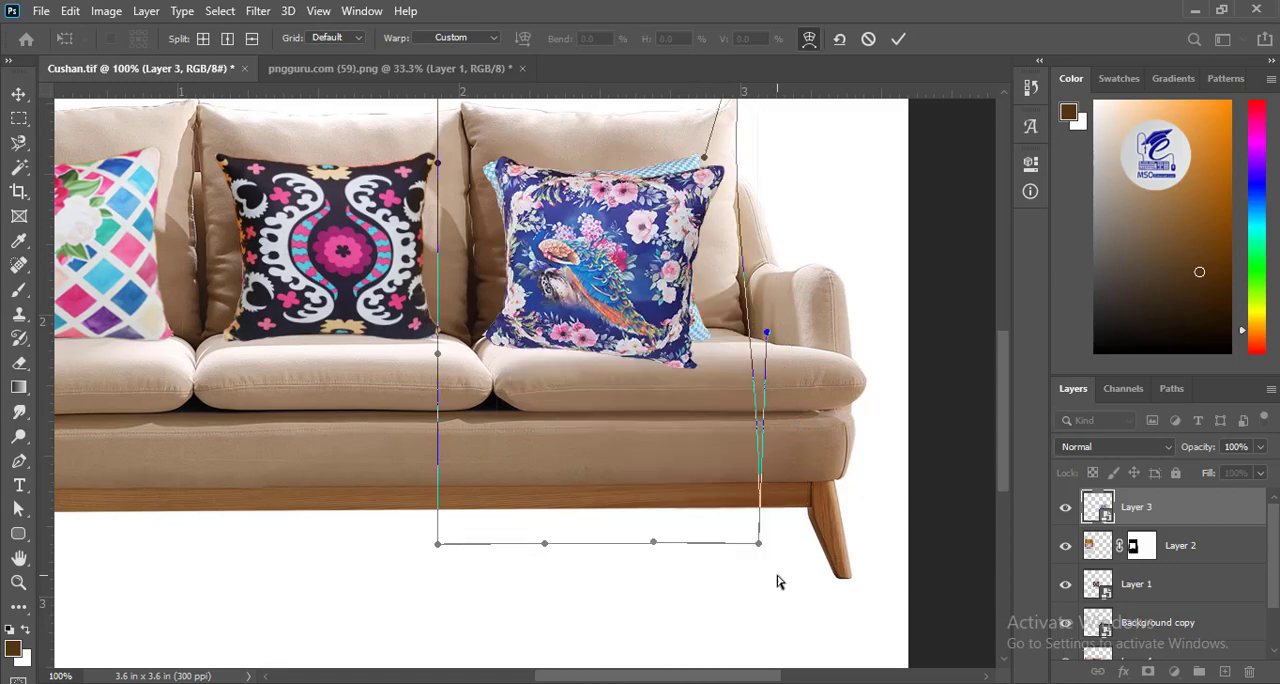
{"action": "left_click_drag", "start_coordinate": [759, 543], "coordinate": [872, 520]}
{"action": "left_click_drag", "start_coordinate": [576, 204], "coordinate": [508, 385]}
{"action": "left_click_drag", "start_coordinate": [370, 154], "coordinate": [310, 171]}
{"action": "key", "text": "Return"}
Move the blue peacock cushion down in front of the sofa's base, beside the right leg.
{"action": "left_click_drag", "start_coordinate": [599, 435], "coordinate": [548, 228]}
{"action": "left_click_drag", "start_coordinate": [448, 247], "coordinate": [541, 517]}
{"action": "key", "text": "ctrl+minus"}
{"action": "key", "text": "ctrl+minus"}
{"action": "key", "text": "ctrl+plus"}
{"action": "key", "text": "ctrl+plus"}
{"action": "left_click_drag", "start_coordinate": [636, 522], "coordinate": [419, 181]}
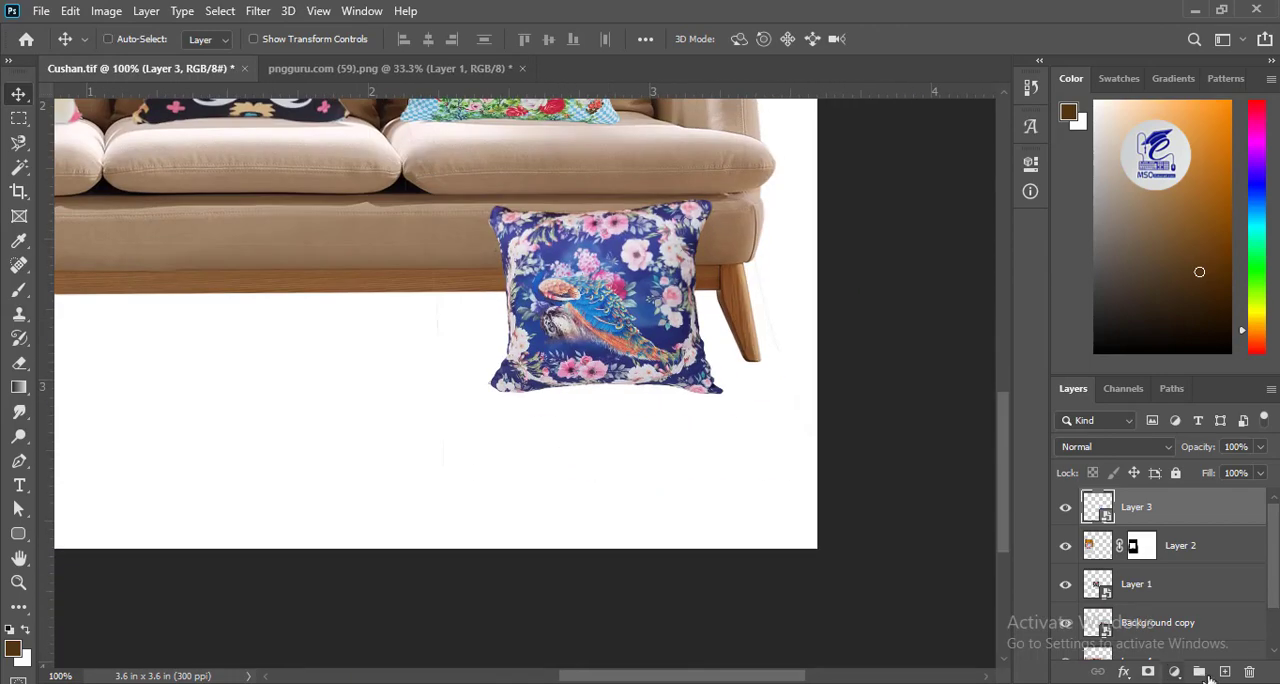
Draw a triangular Pen tool shape of about 144 × 99 px beneath Layer 3, extending from the peacock cushion's left side.
{"action": "left_click", "coordinate": [1225, 672], "text": "ctrl"}
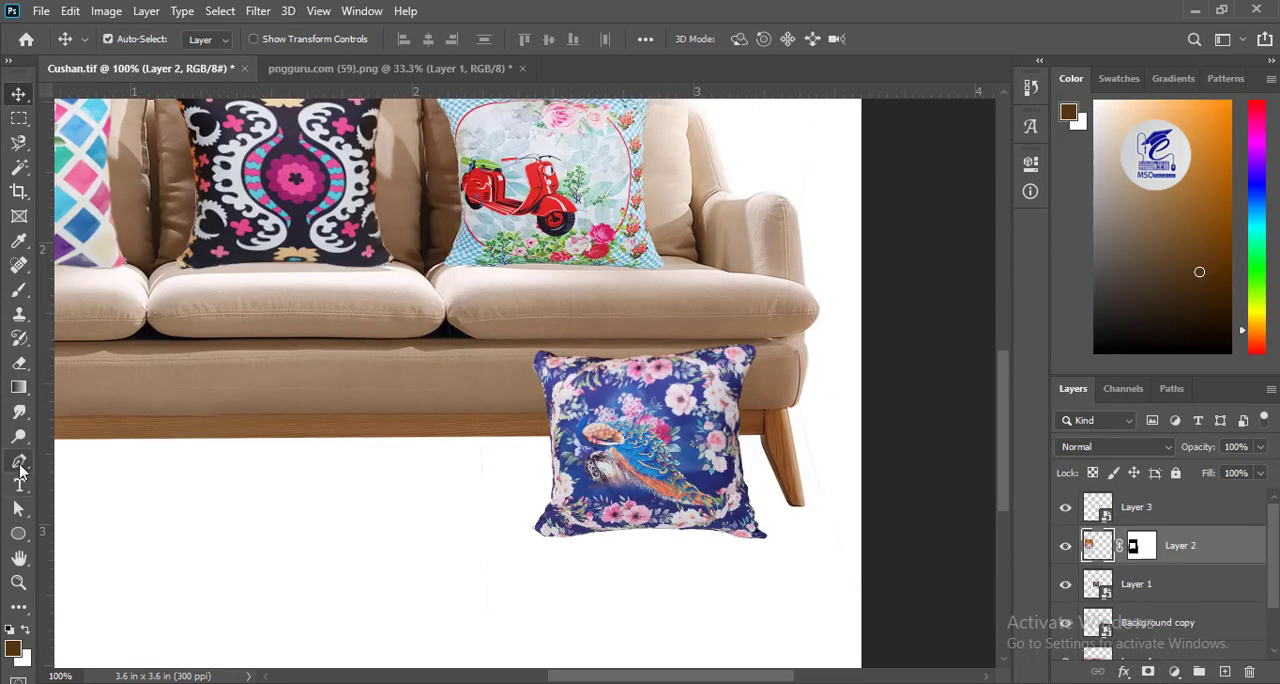
{"action": "left_click", "coordinate": [19, 463]}
{"action": "left_click", "coordinate": [1065, 509]}
{"action": "left_click", "coordinate": [1067, 510]}
{"action": "left_click", "coordinate": [1163, 519]}
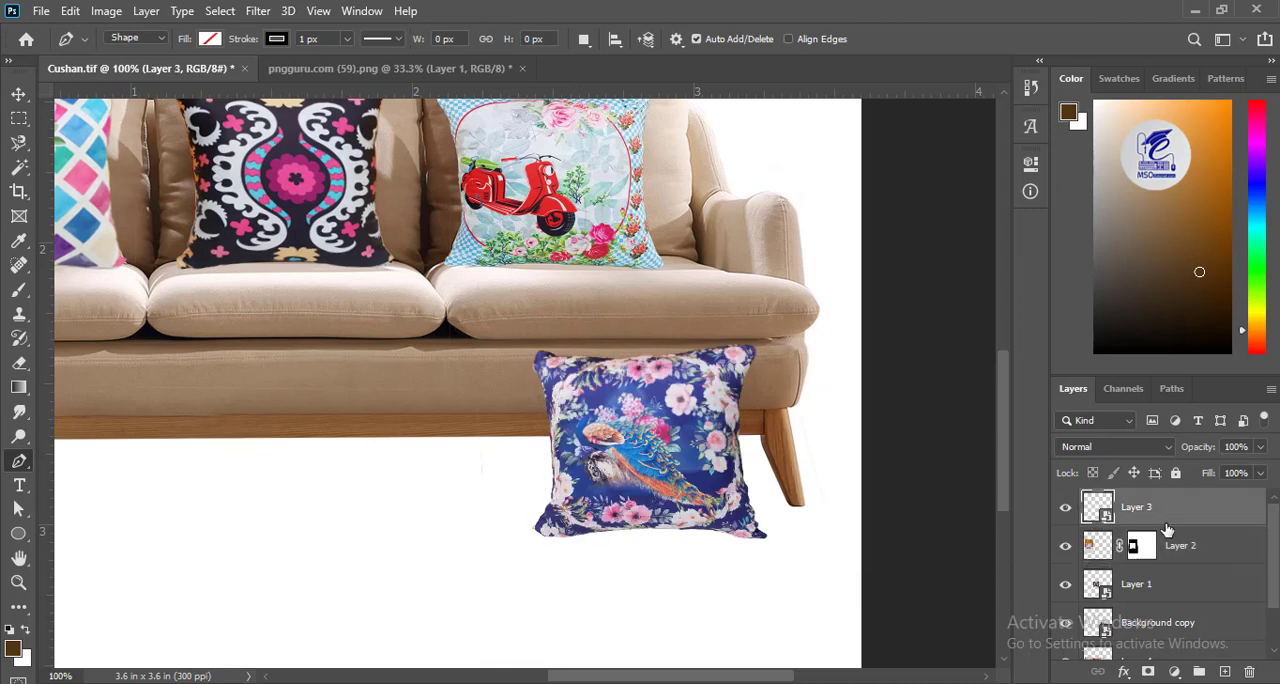
{"action": "left_click", "coordinate": [1226, 673], "text": "ctrl"}
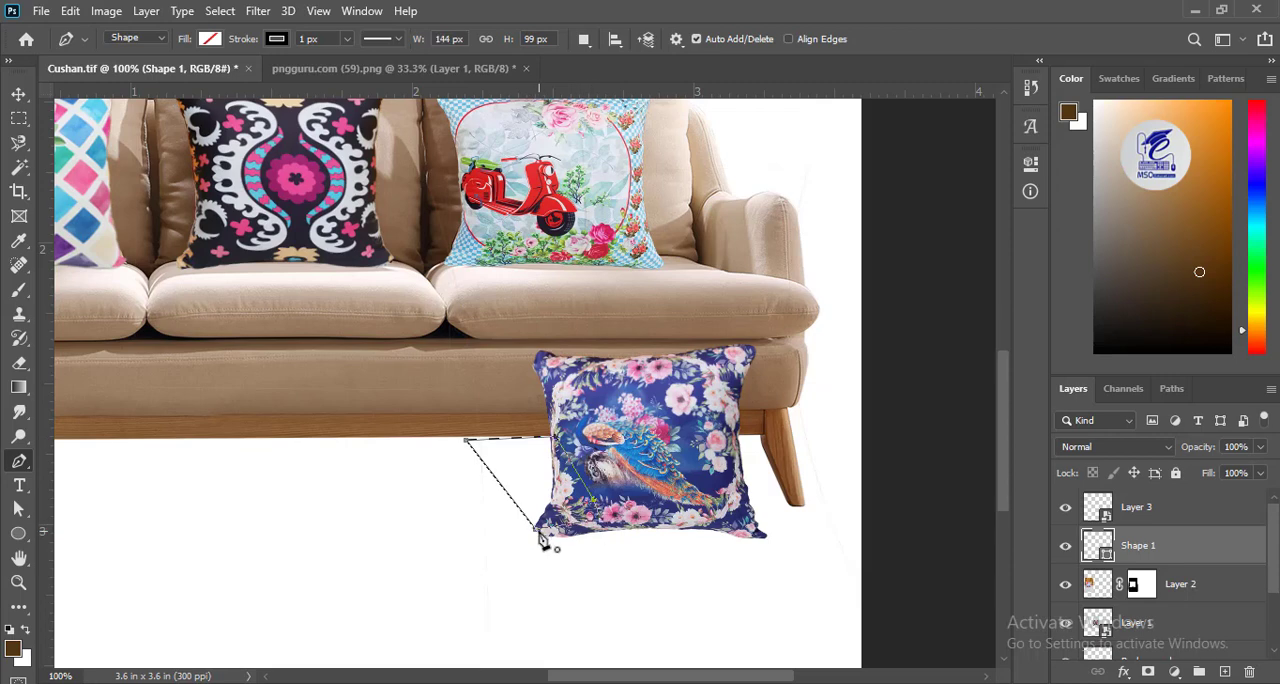
{"action": "key", "text": "v"}
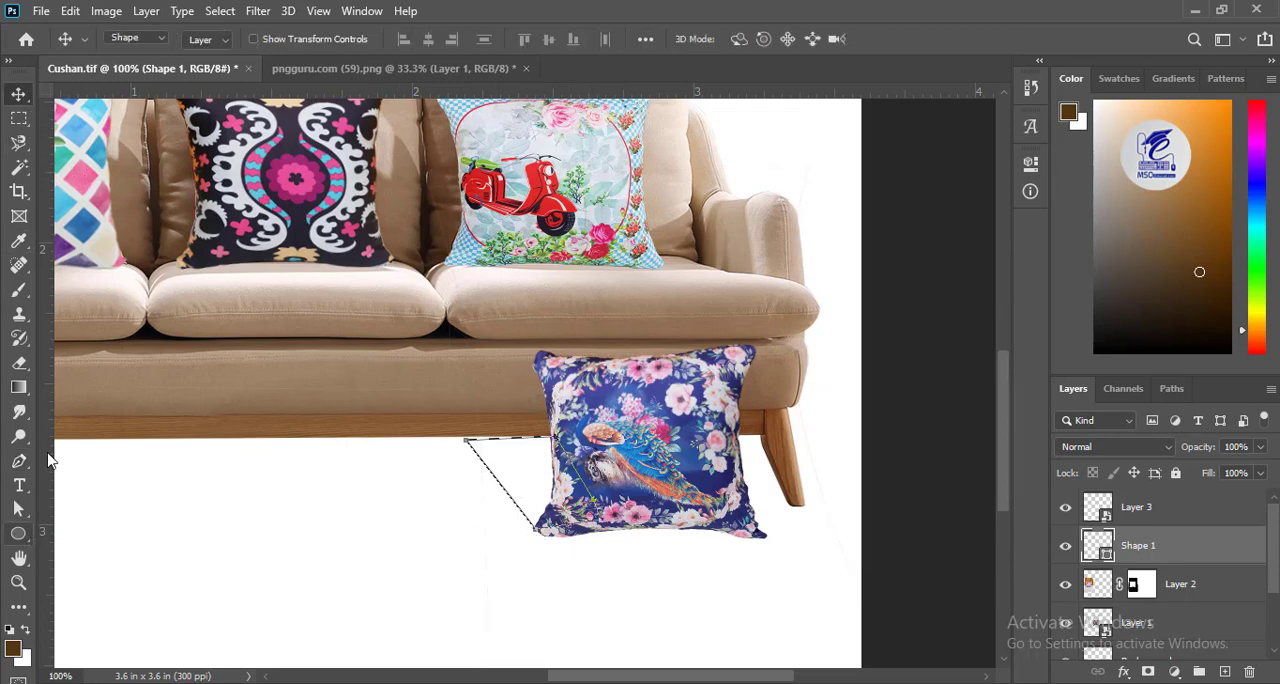
Give the triangular shape beside the peacock cushion a black fill and no stroke.
{"action": "key", "text": "u"}
{"action": "left_click", "coordinate": [209, 38]}
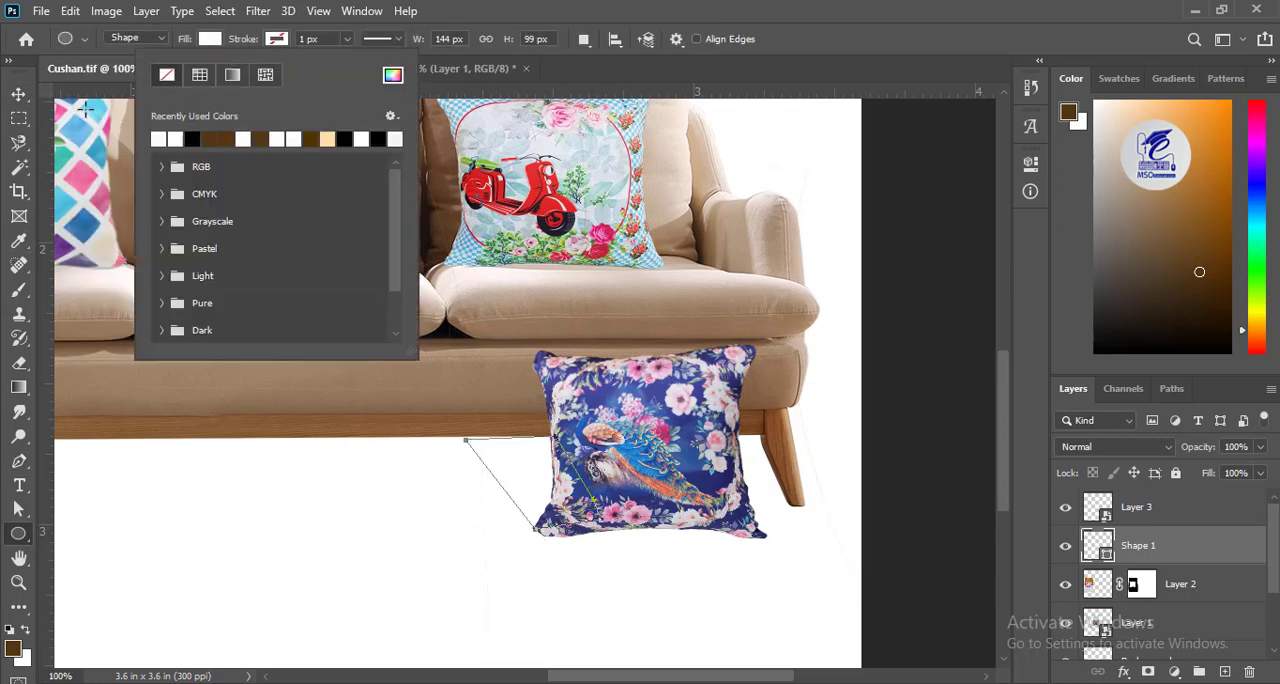
{"action": "left_click", "coordinate": [22, 98]}
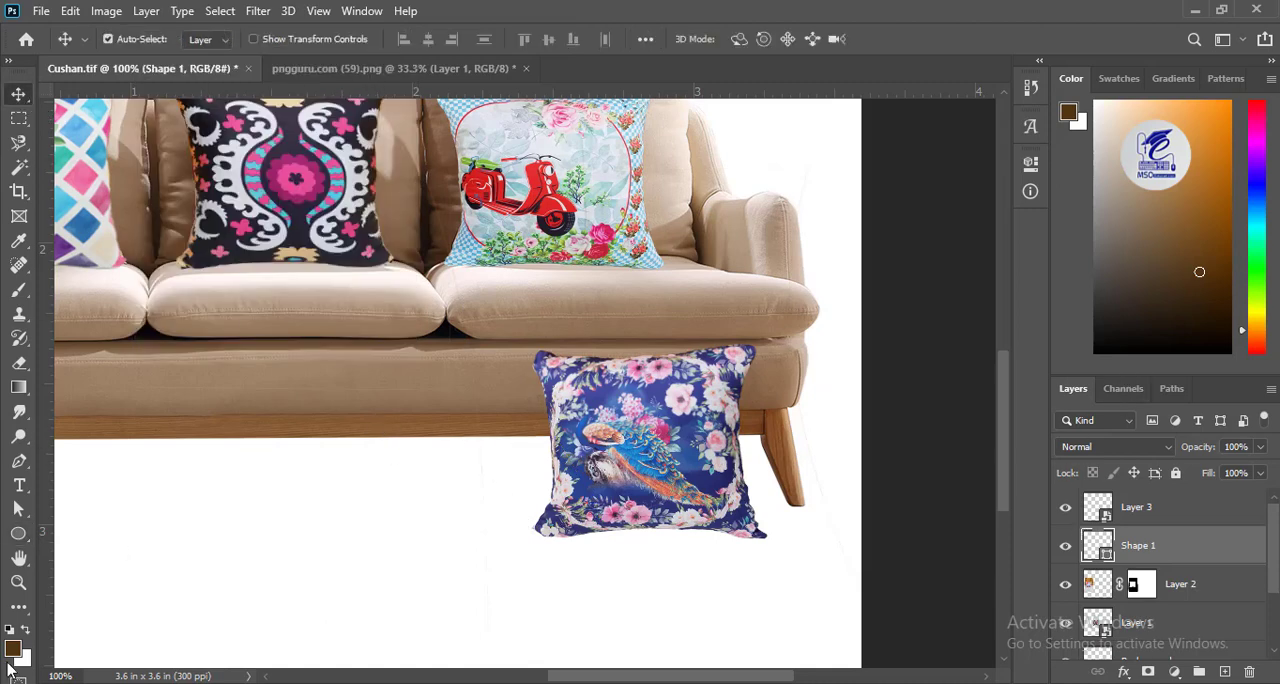
{"action": "left_click", "coordinate": [18, 533]}
{"action": "left_click", "coordinate": [207, 40]}
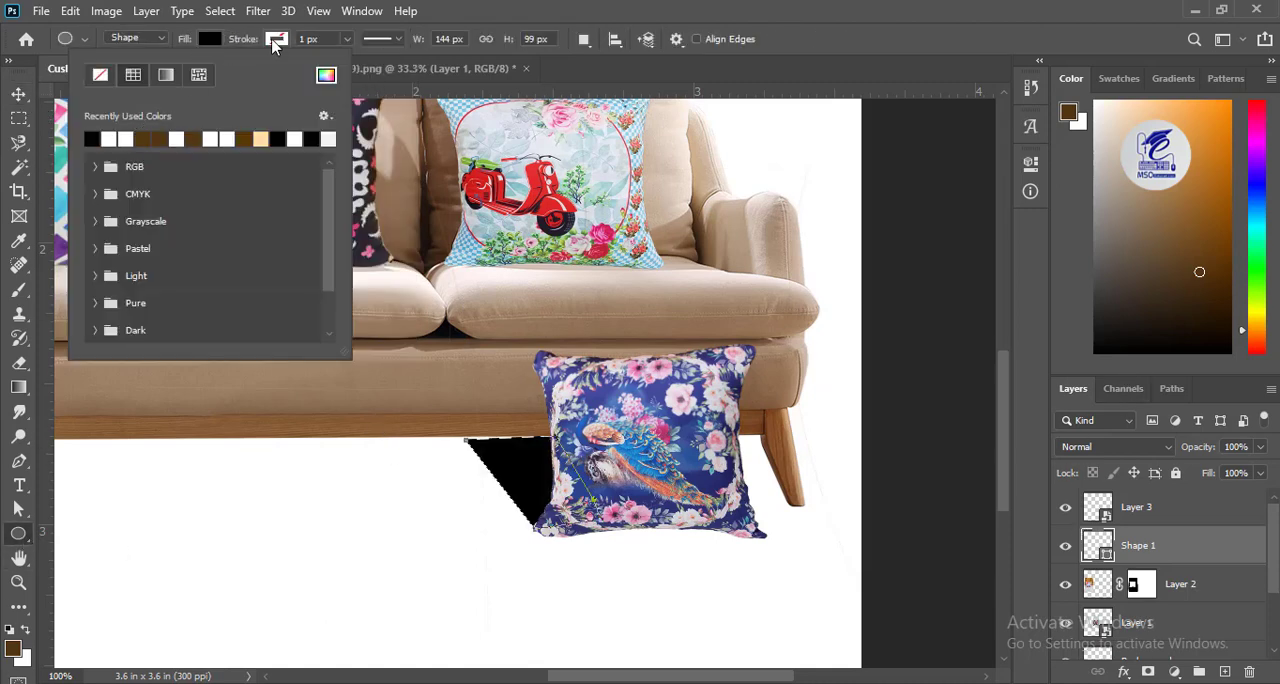
{"action": "left_click", "coordinate": [276, 44]}
{"action": "left_click", "coordinate": [21, 97]}
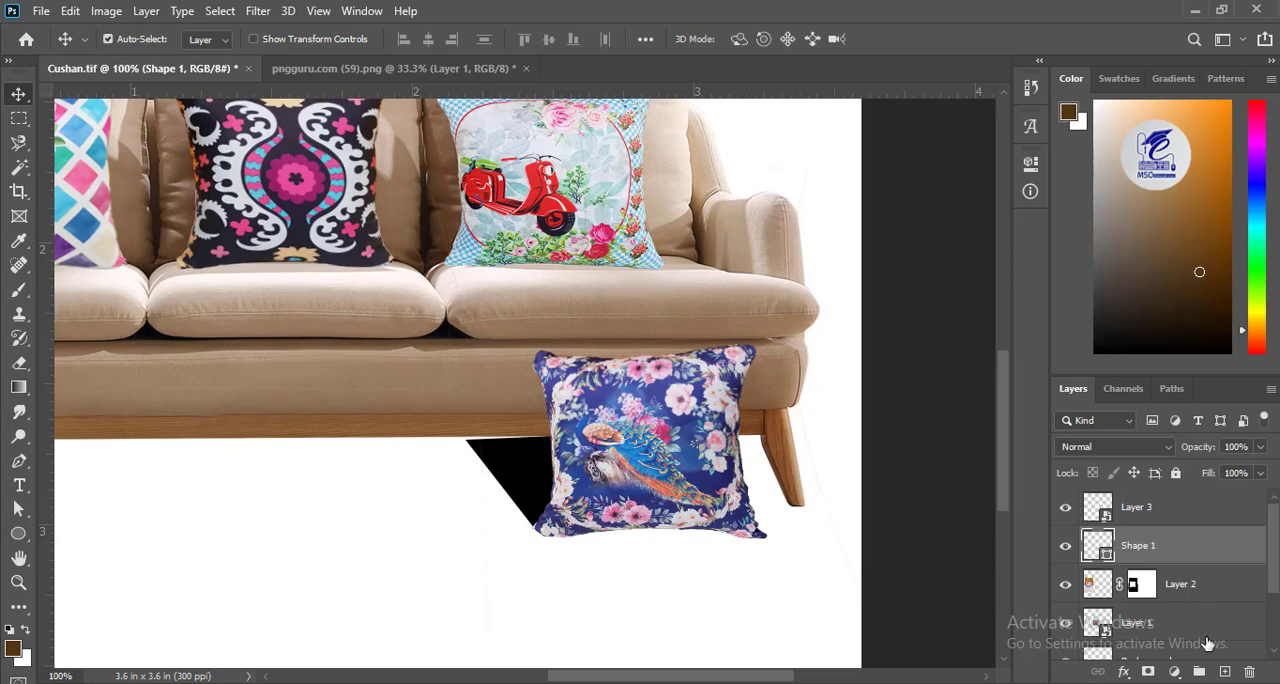
Put the black shape layer in a new group and merge the group into a single layer.
{"action": "left_click", "coordinate": [1199, 671]}
{"action": "left_click_drag", "start_coordinate": [1152, 578], "coordinate": [1153, 538]}
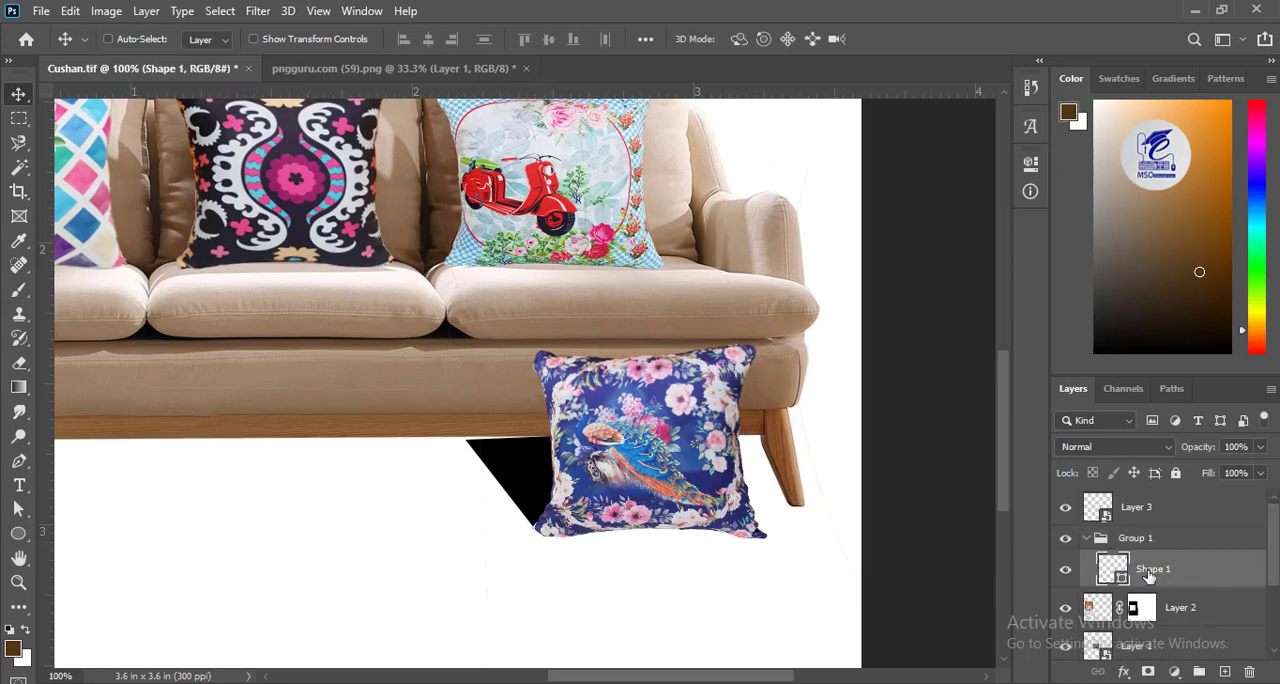
{"action": "left_click", "coordinate": [1173, 544]}
{"action": "key", "text": "ctrl+e"}
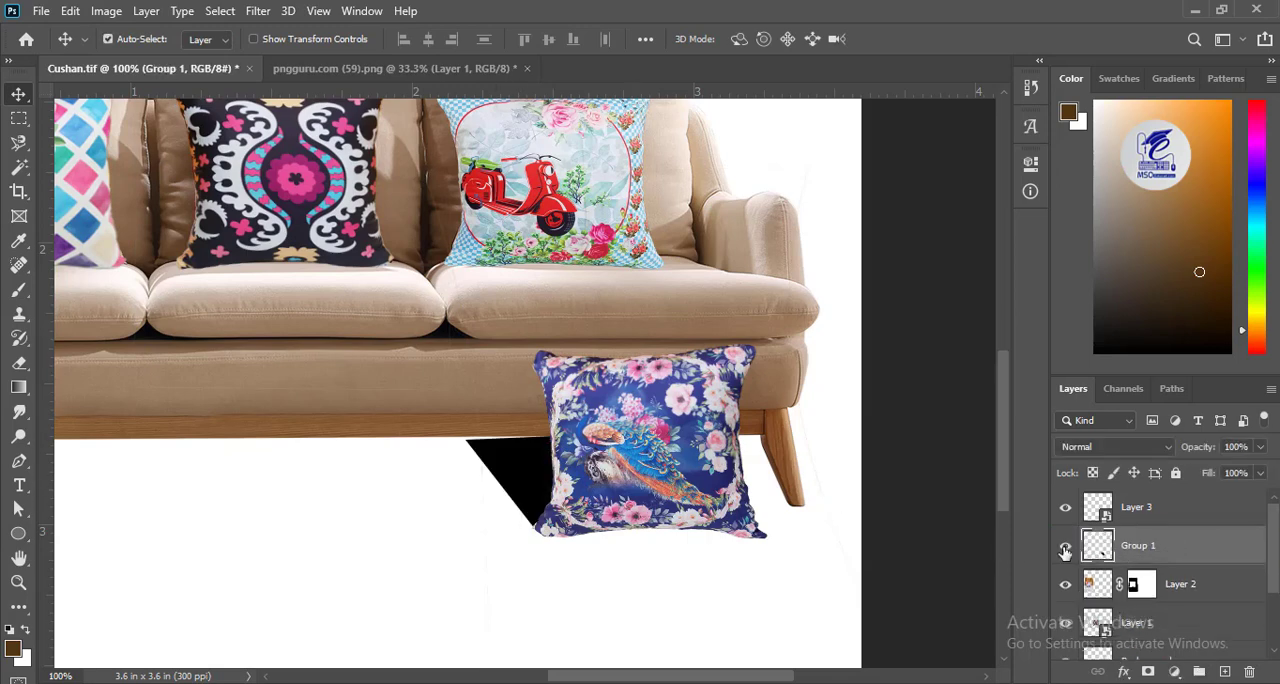
Apply an 18-pixel Gaussian Blur to the black shape and lower its layer opacity to 45%.
{"action": "left_click", "coordinate": [183, 11]}
{"action": "mouse_move", "coordinate": [258, 11]}
{"action": "mouse_move", "coordinate": [310, 217]}
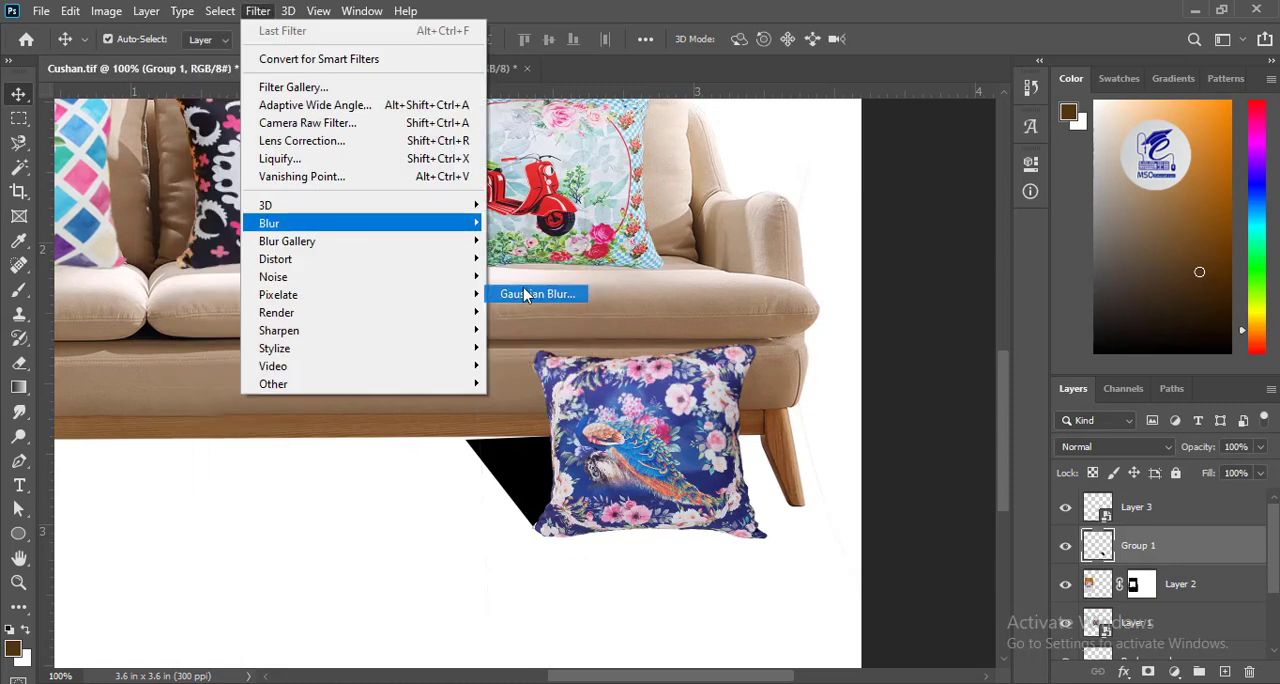
{"action": "left_click", "coordinate": [529, 289]}
{"action": "left_click_drag", "start_coordinate": [940, 455], "coordinate": [919, 451]}
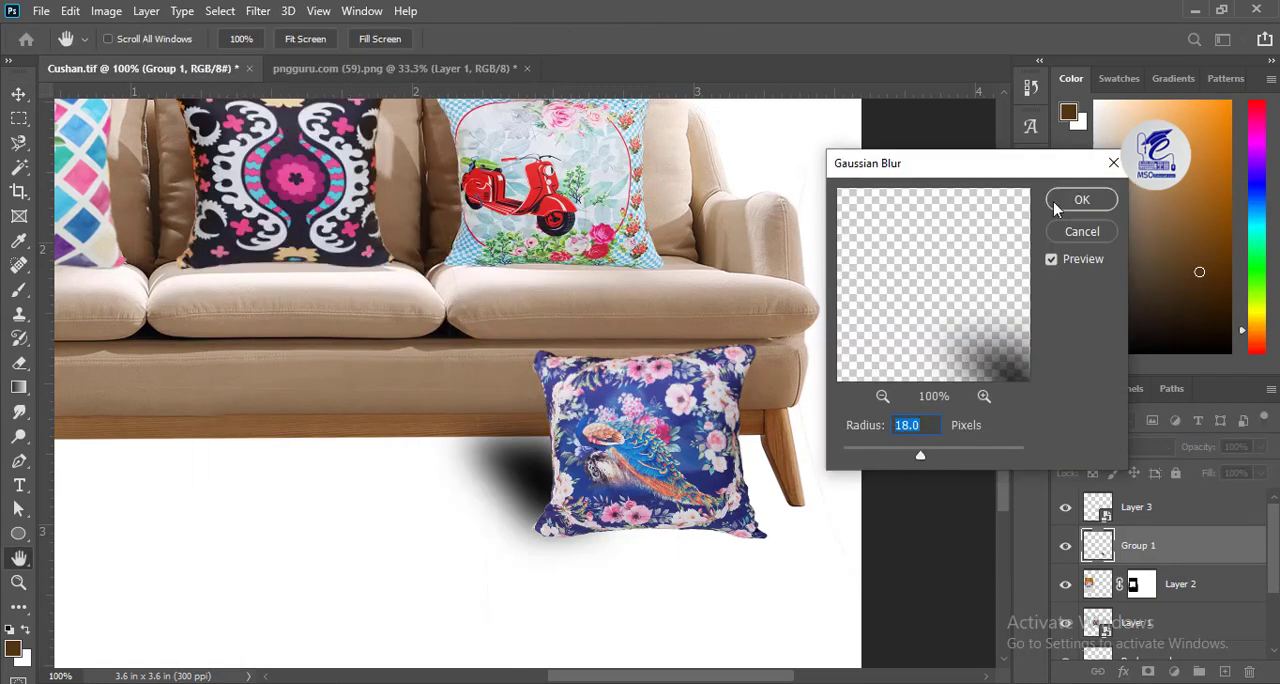
{"action": "left_click", "coordinate": [1080, 200]}
{"action": "left_click", "coordinate": [1261, 447]}
{"action": "left_click_drag", "start_coordinate": [1264, 470], "coordinate": [1217, 477]}
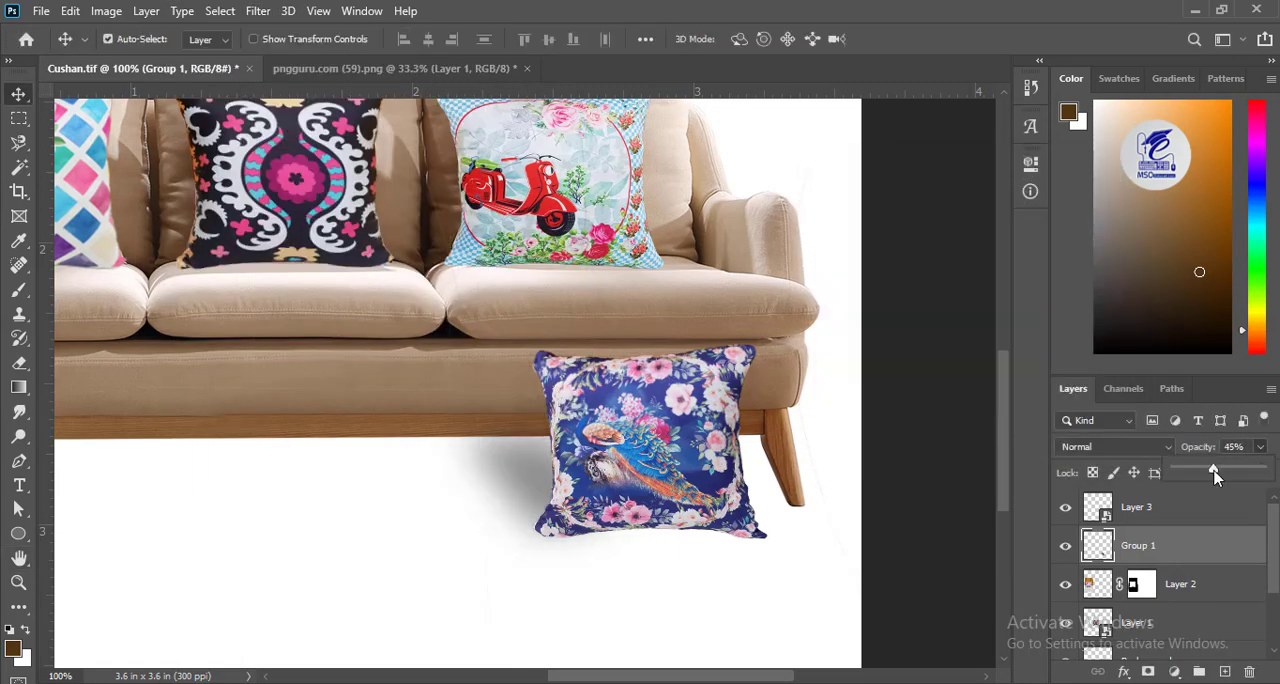
Scale the blurred shadow to about 95%, rotate it about -0.8°, fit it against the peacock cushion and reduce its opacity to 38%.
{"action": "key", "text": "ctrl+t"}
{"action": "left_click_drag", "start_coordinate": [517, 498], "coordinate": [532, 489]}
{"action": "left_click_drag", "start_coordinate": [444, 564], "coordinate": [457, 554]}
{"action": "left_click_drag", "start_coordinate": [713, 364], "coordinate": [709, 358]}
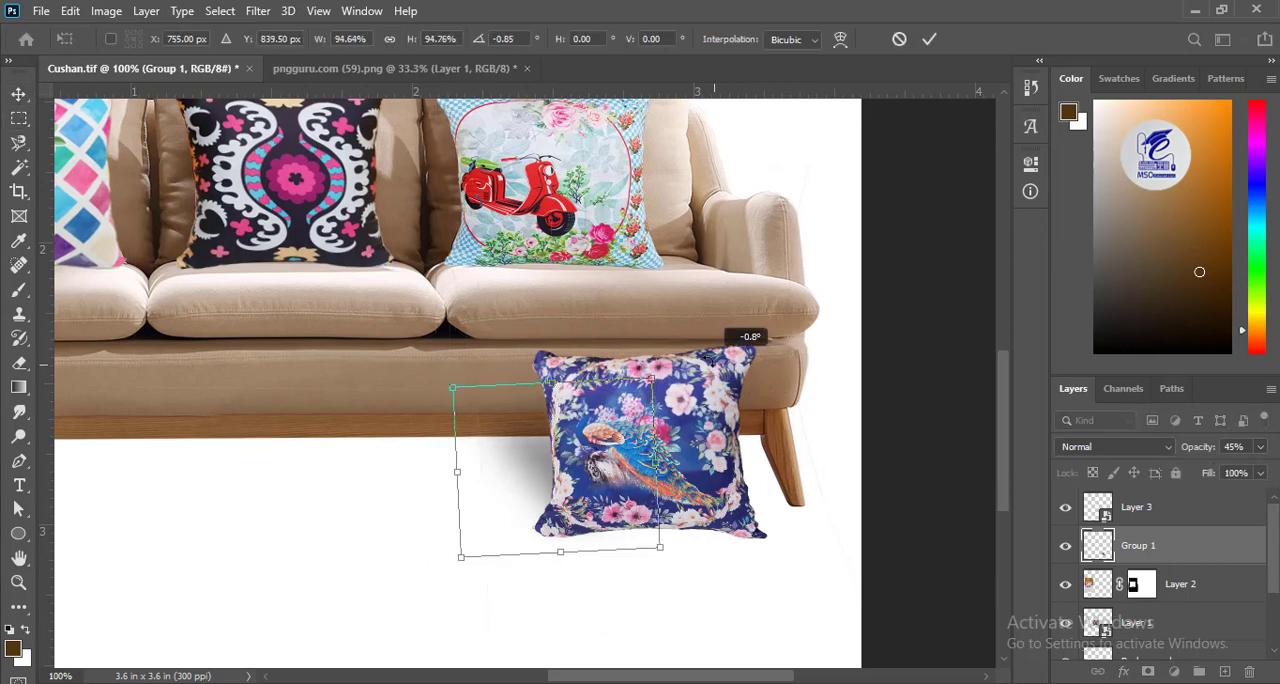
{"action": "key", "text": "Return"}
{"action": "left_click_drag", "start_coordinate": [520, 466], "coordinate": [511, 466]}
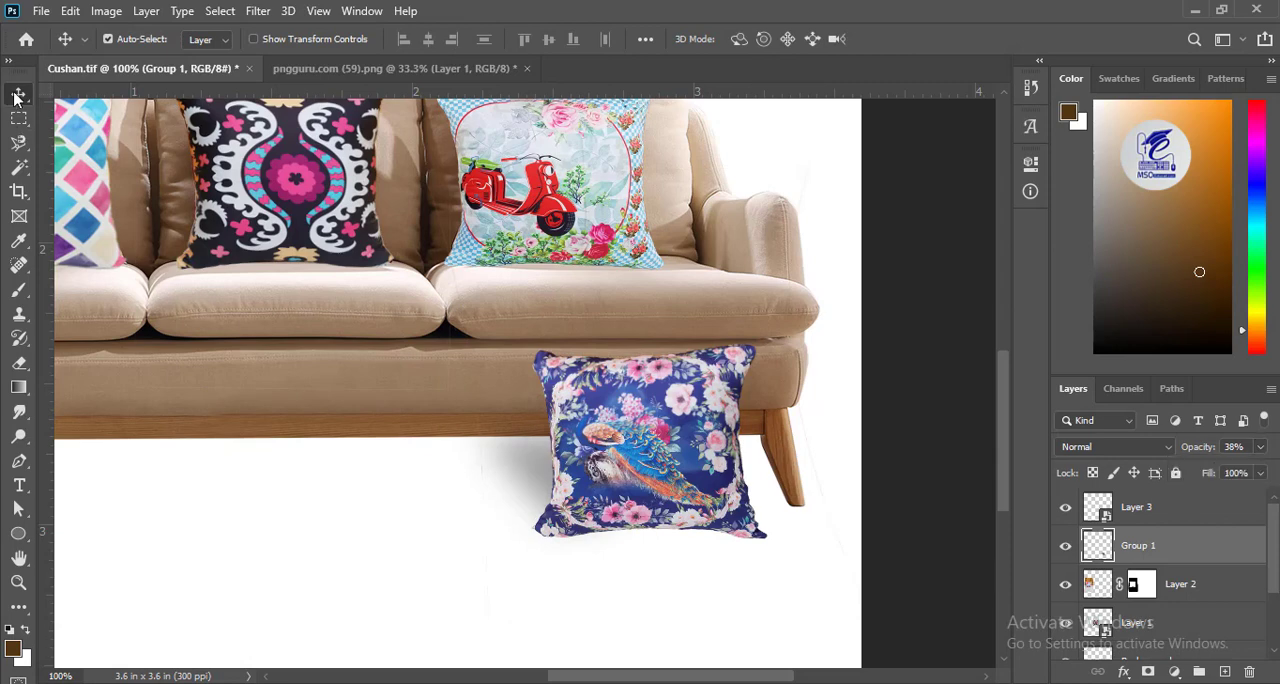
Deselect the layers and place a horizontal guide across the sofa's base at about Y 2.367 in.
{"action": "key", "text": "ctrl+minus"}
{"action": "key", "text": "ctrl+minus"}
{"action": "left_click", "coordinate": [662, 537]}
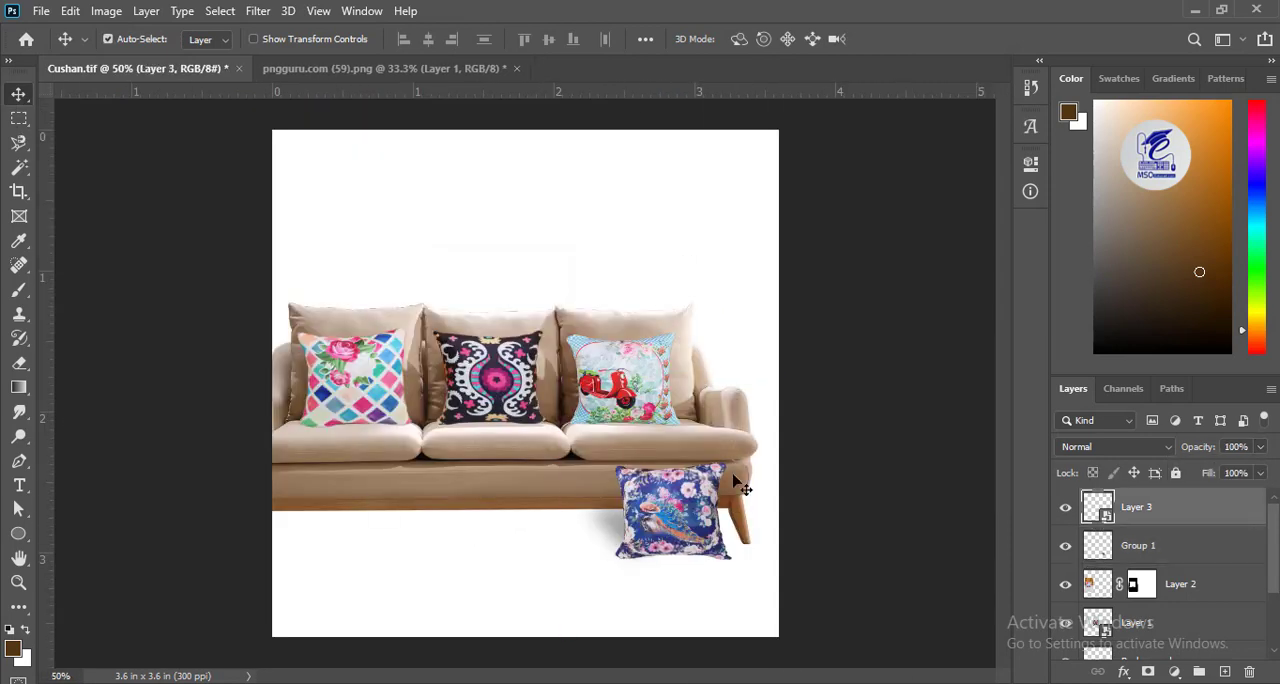
{"action": "left_click", "coordinate": [614, 268]}
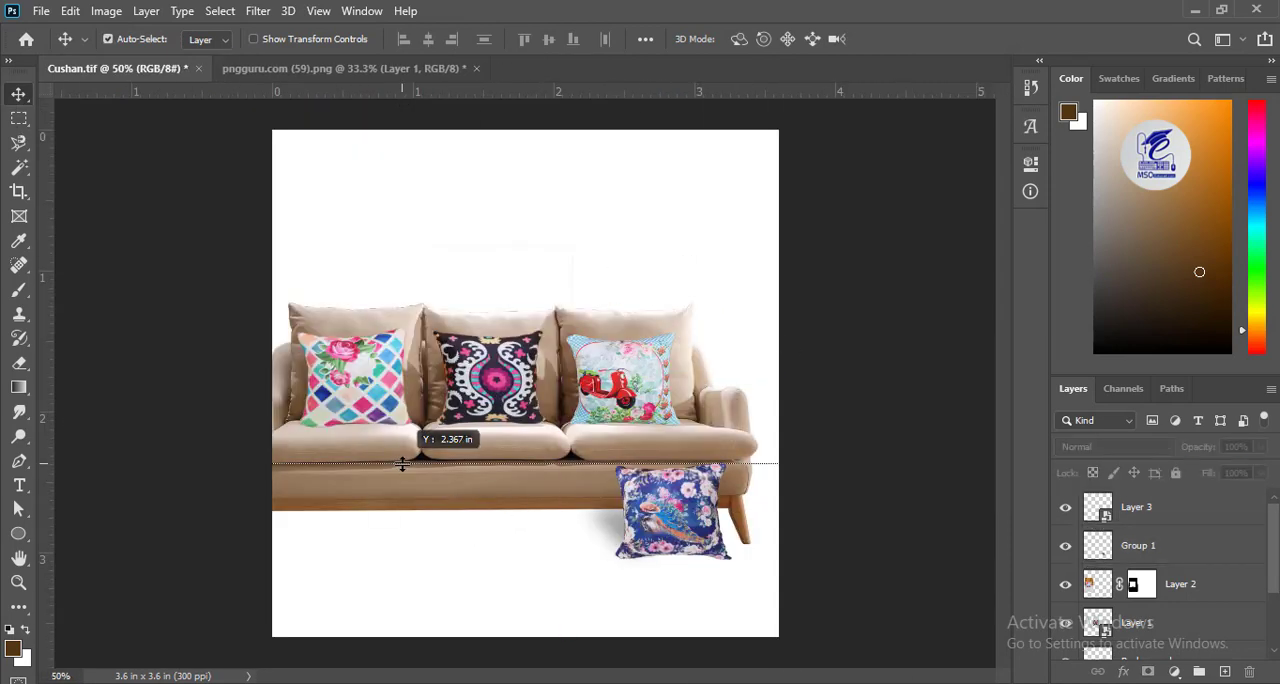
Draw a rectangle of about 1112 × 728 px behind the sofa, from the canvas's upper edge down to the guide.
{"action": "left_click_drag", "start_coordinate": [19, 533], "coordinate": [70, 531]}
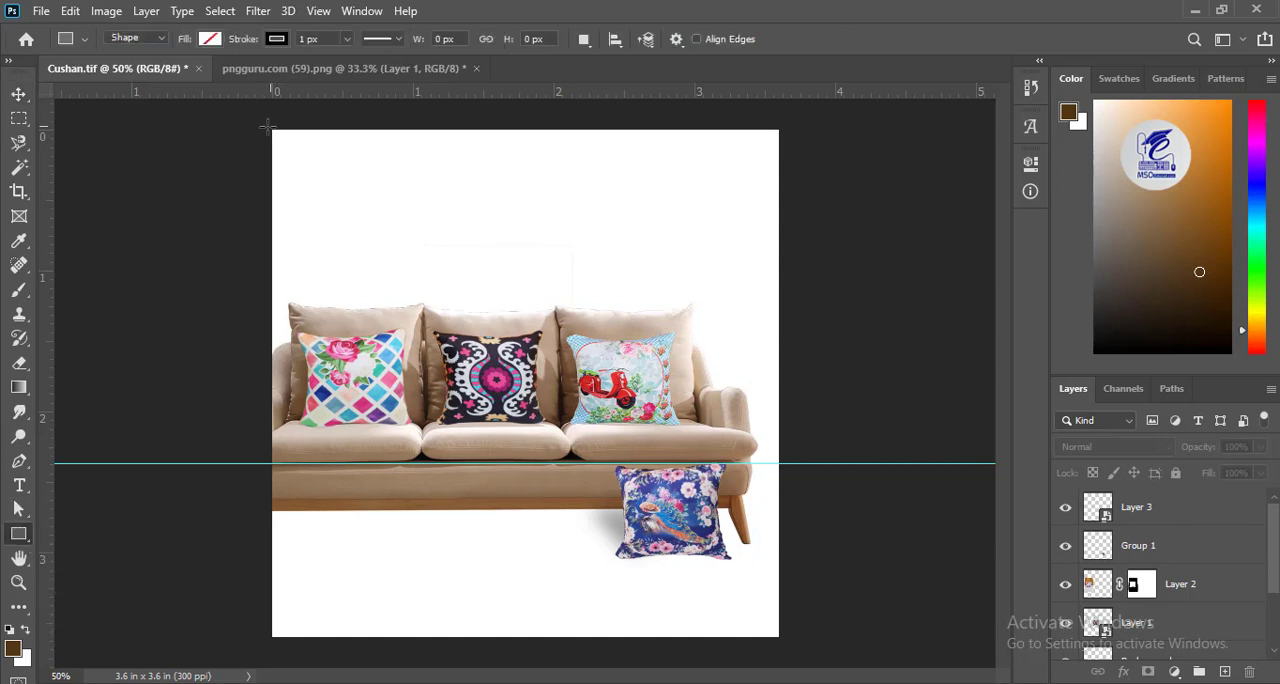
{"action": "scroll", "coordinate": [1160, 580], "scroll_direction": "down", "scroll_amount": 3}
{"action": "left_click", "coordinate": [1140, 642]}
{"action": "left_click_drag", "start_coordinate": [269, 122], "coordinate": [791, 464]}
Fill the wall rectangle behind the sofa with a light cyan colour.
{"action": "left_click", "coordinate": [210, 39]}
{"action": "left_click", "coordinate": [326, 77]}
{"action": "left_click", "coordinate": [1046, 423]}
{"action": "left_click", "coordinate": [895, 291]}
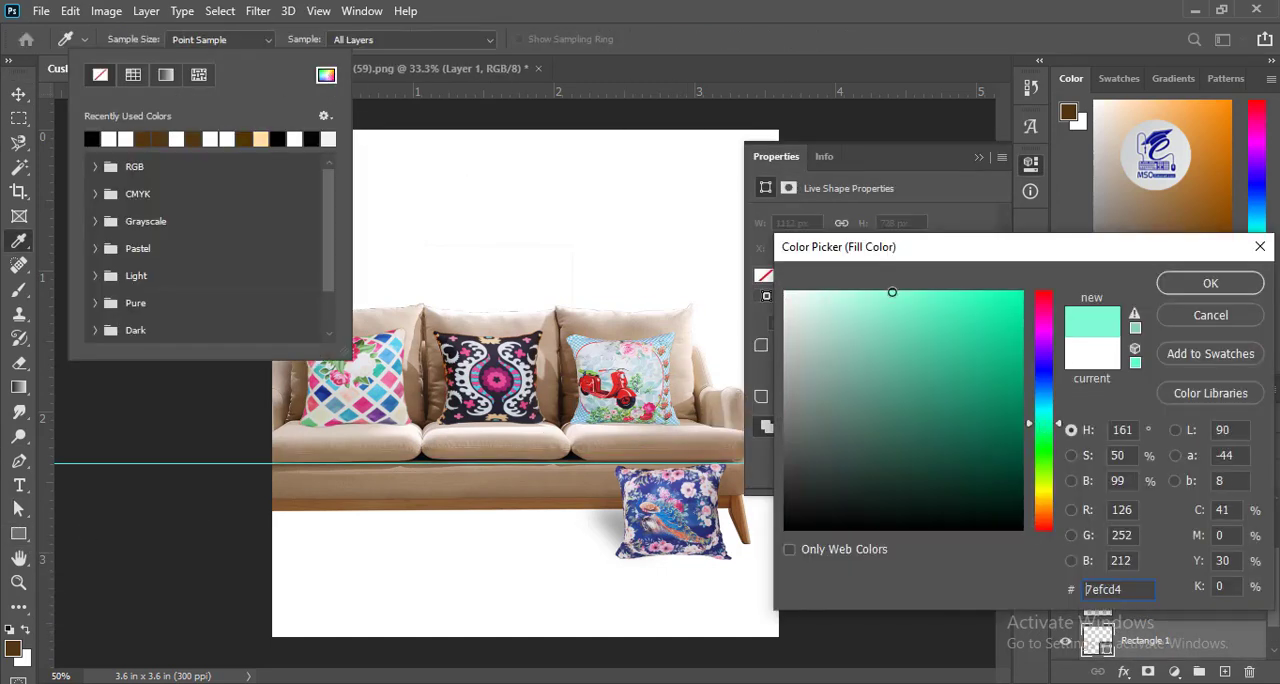
{"action": "left_click", "coordinate": [858, 288]}
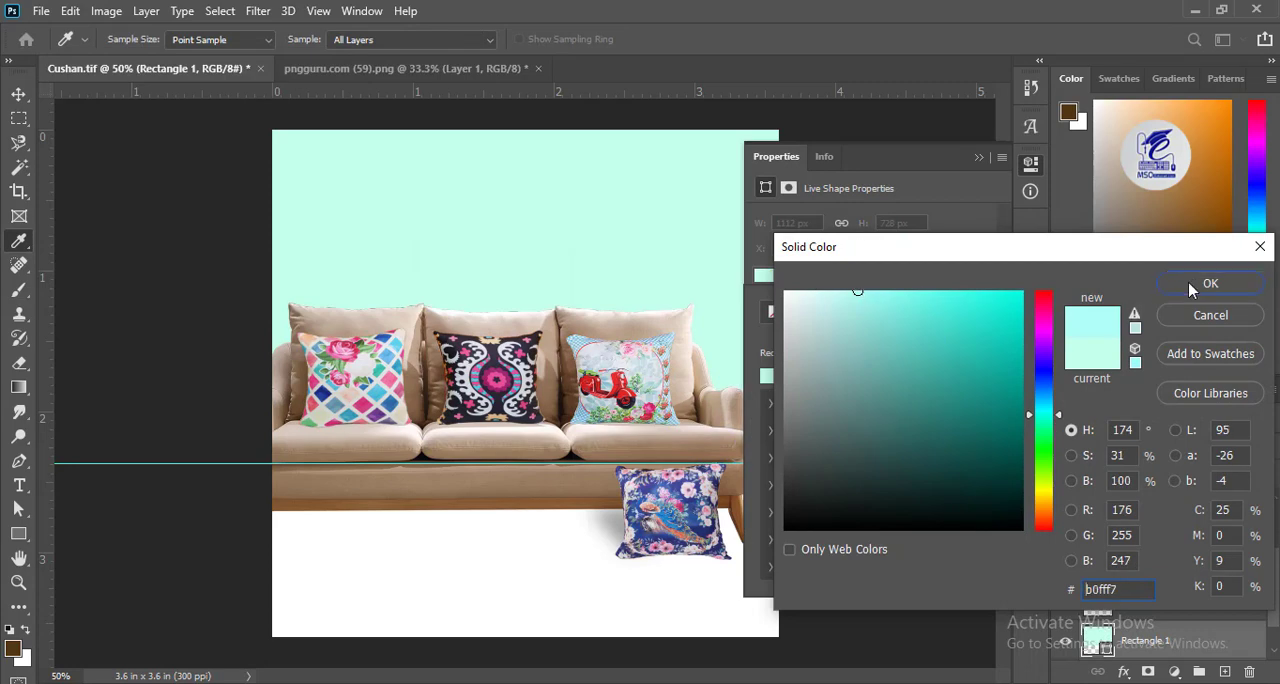
{"action": "left_click", "coordinate": [1191, 287]}
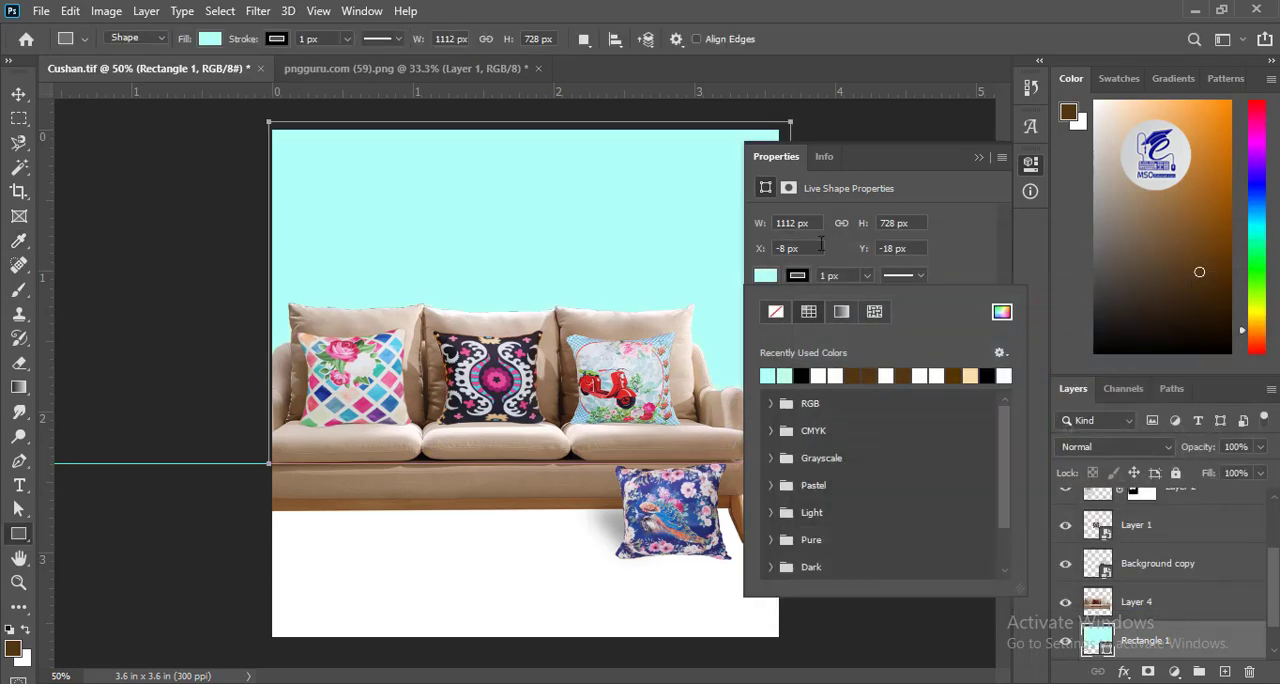
{"action": "left_click", "coordinate": [14, 97]}
{"action": "left_click", "coordinate": [979, 158]}
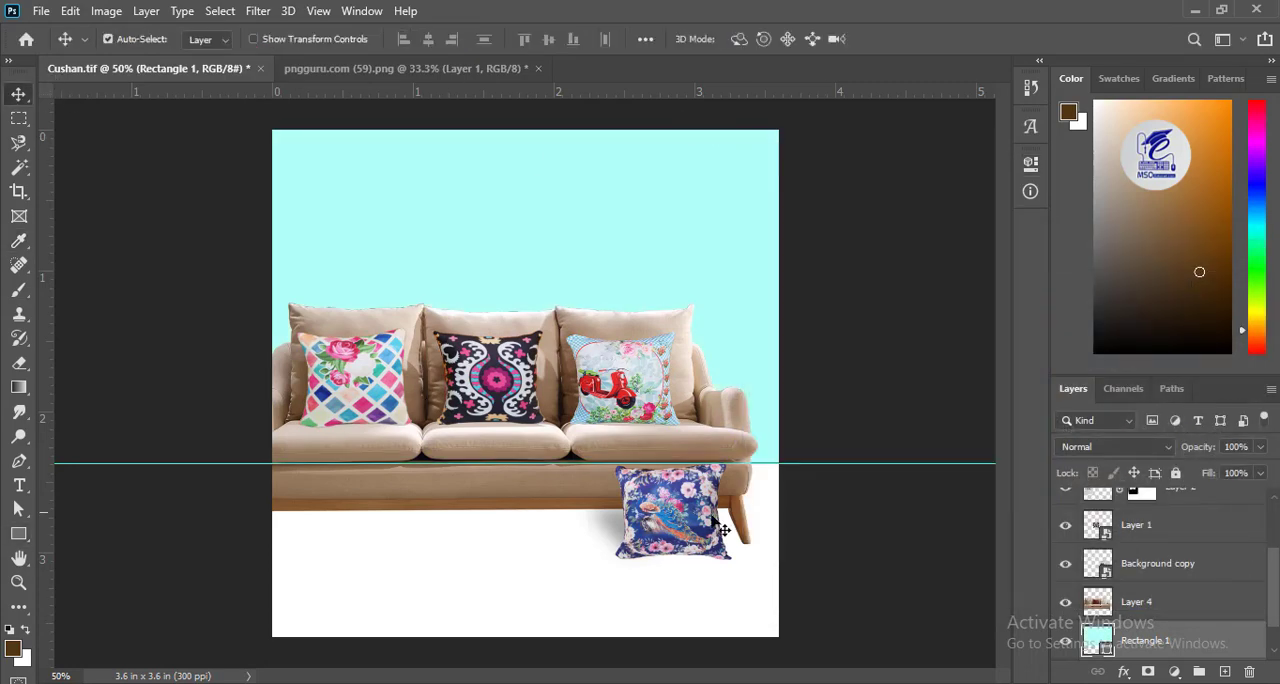
Draw a floor rectangle of about 1190 × 382 px below the guide and switch its fill to a linear gradient.
{"action": "left_click", "coordinate": [19, 534]}
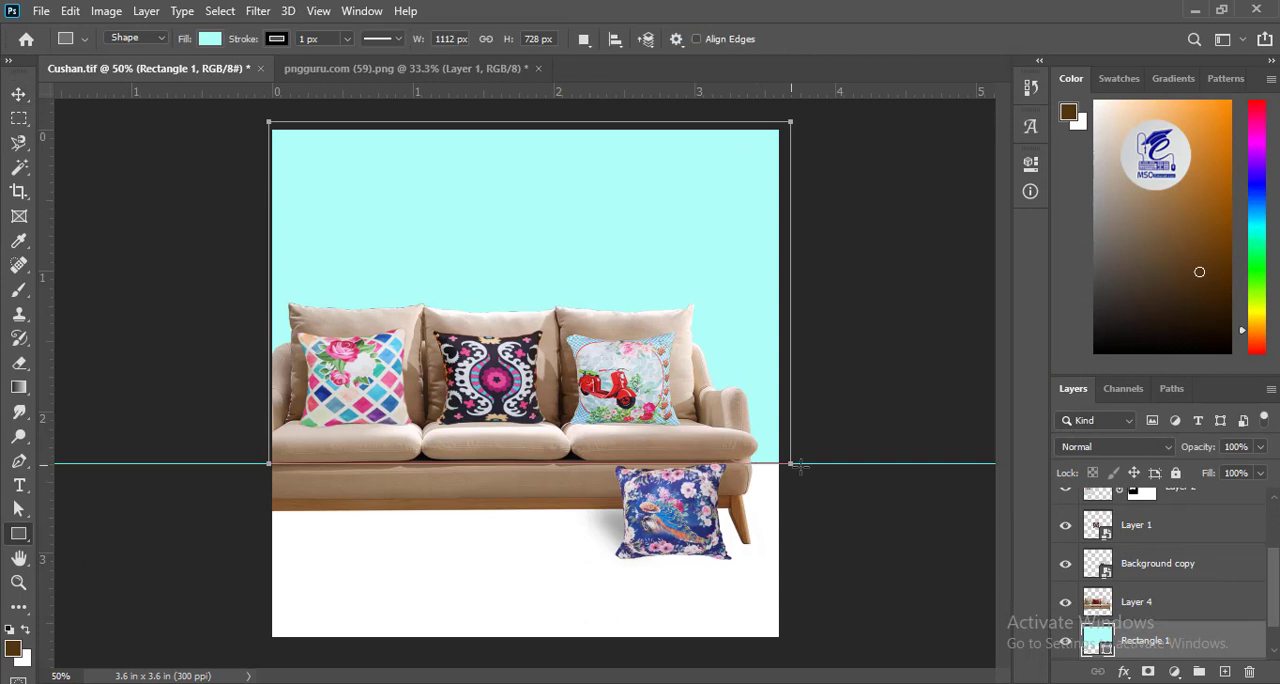
{"action": "left_click_drag", "start_coordinate": [770, 483], "coordinate": [247, 643]}
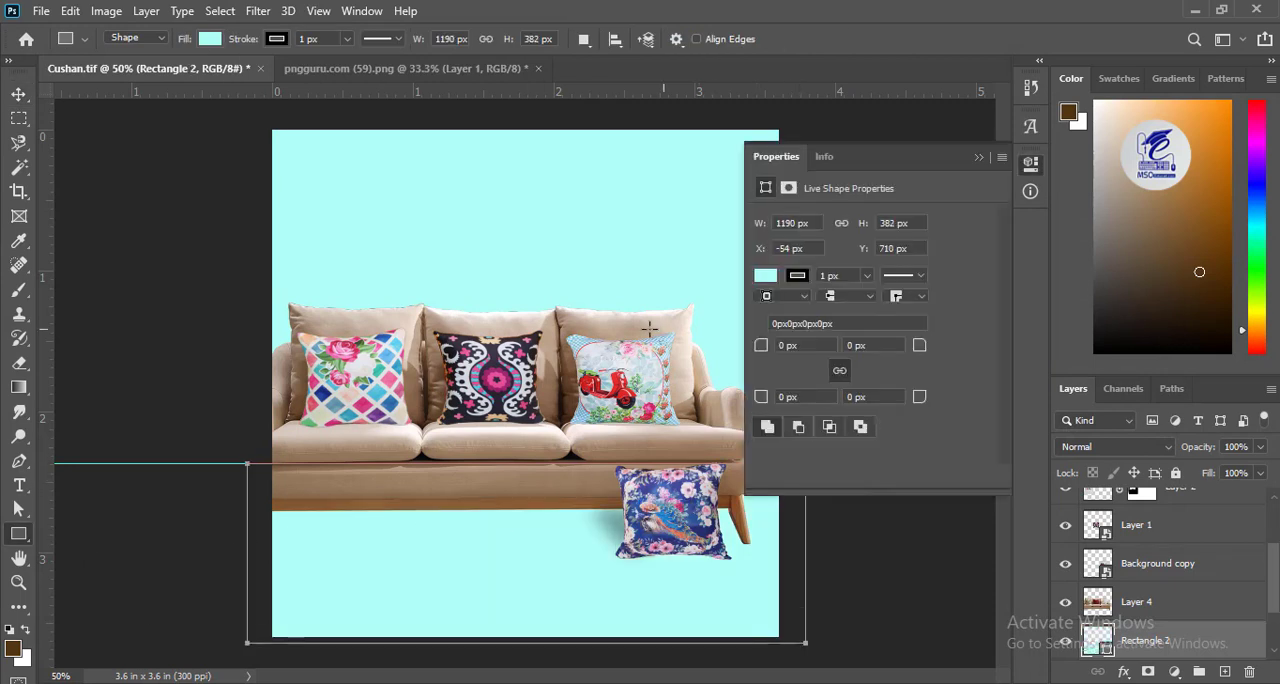
{"action": "left_click", "coordinate": [219, 39]}
{"action": "left_click", "coordinate": [166, 75]}
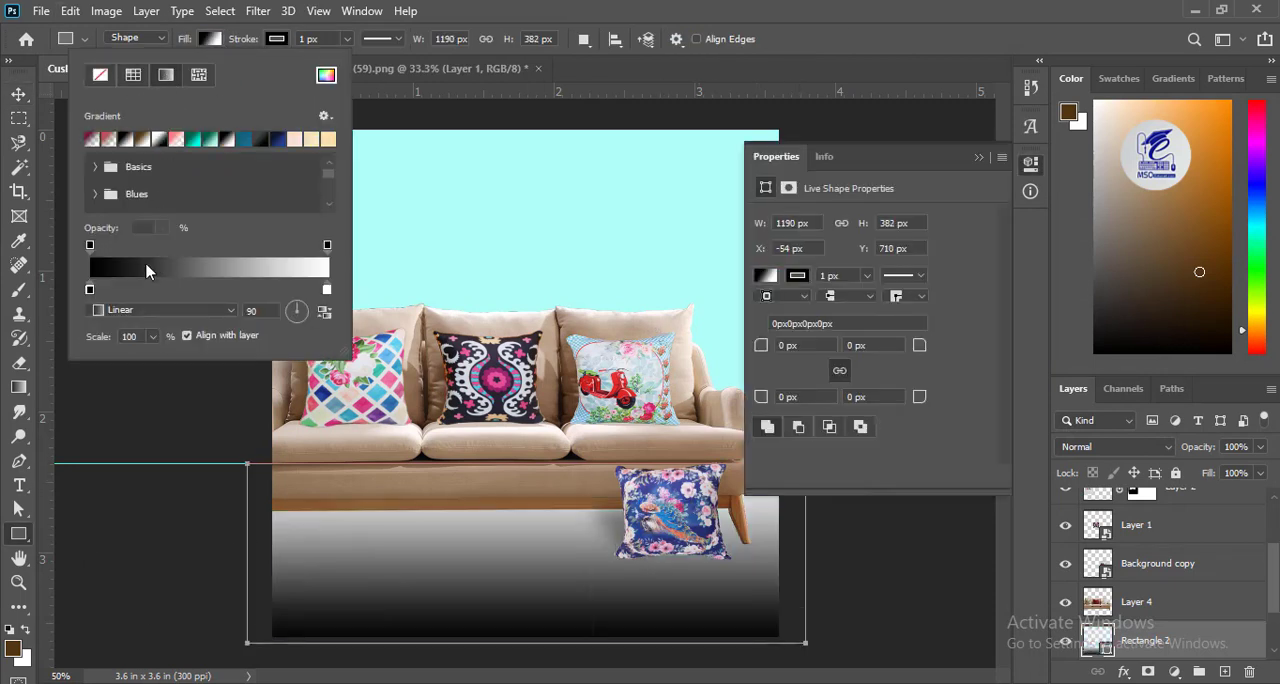
Change the floor rectangle's gradient to a grey-to-transparent fade and set the layer's opacity to 78%.
{"action": "left_click", "coordinate": [88, 142]}
{"action": "double_click", "coordinate": [88, 290]}
{"action": "left_click_drag", "start_coordinate": [790, 393], "coordinate": [714, 377]}
{"action": "left_click", "coordinate": [1234, 282]}
{"action": "left_click", "coordinate": [21, 93]}
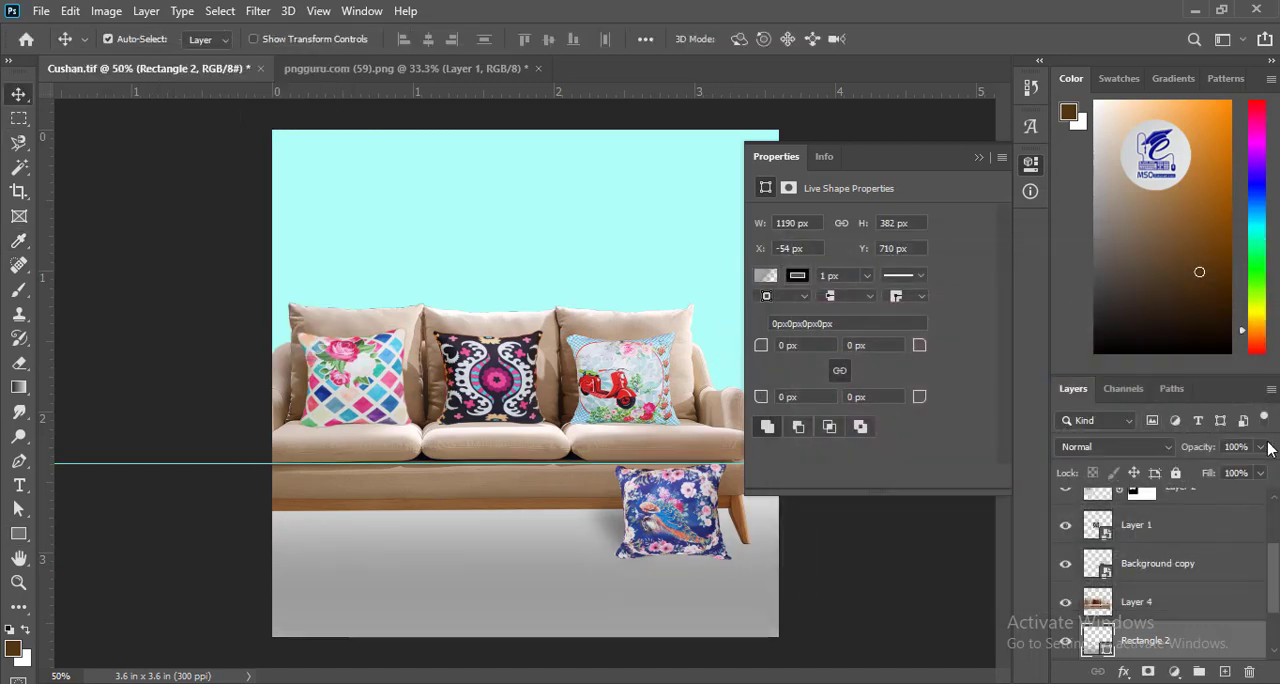
{"action": "left_click_drag", "start_coordinate": [1246, 472], "coordinate": [1241, 474]}
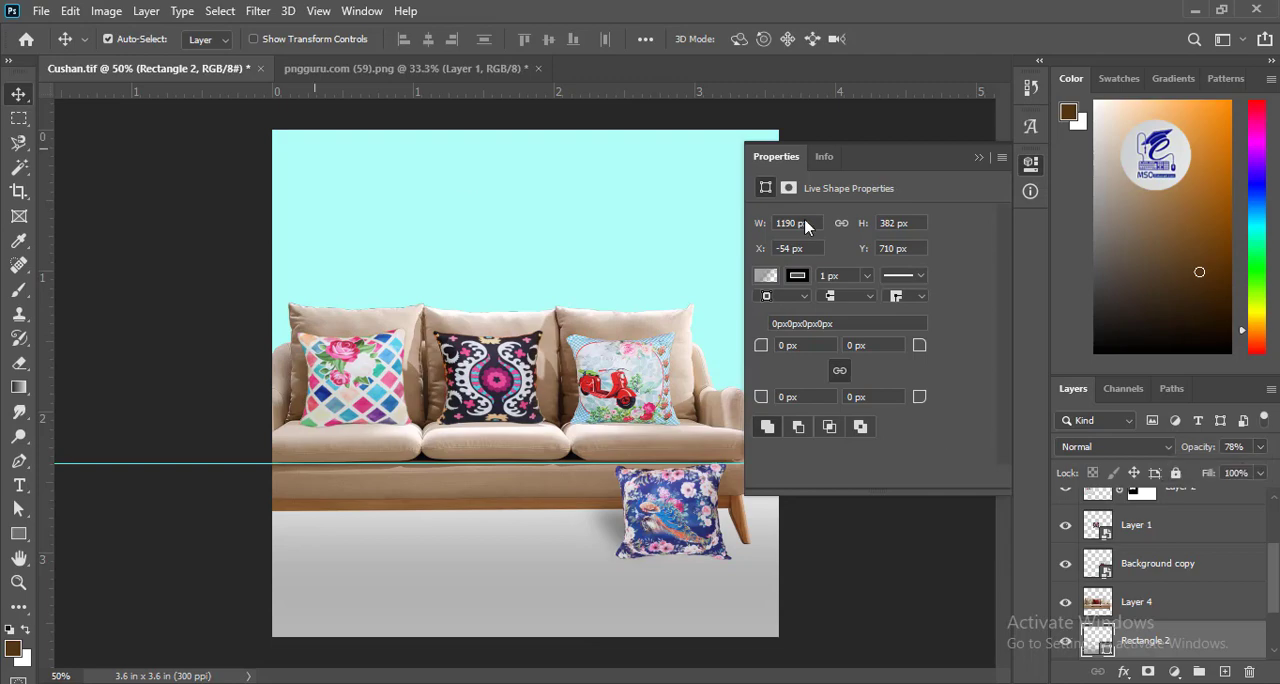
{"action": "left_click", "coordinate": [979, 157]}
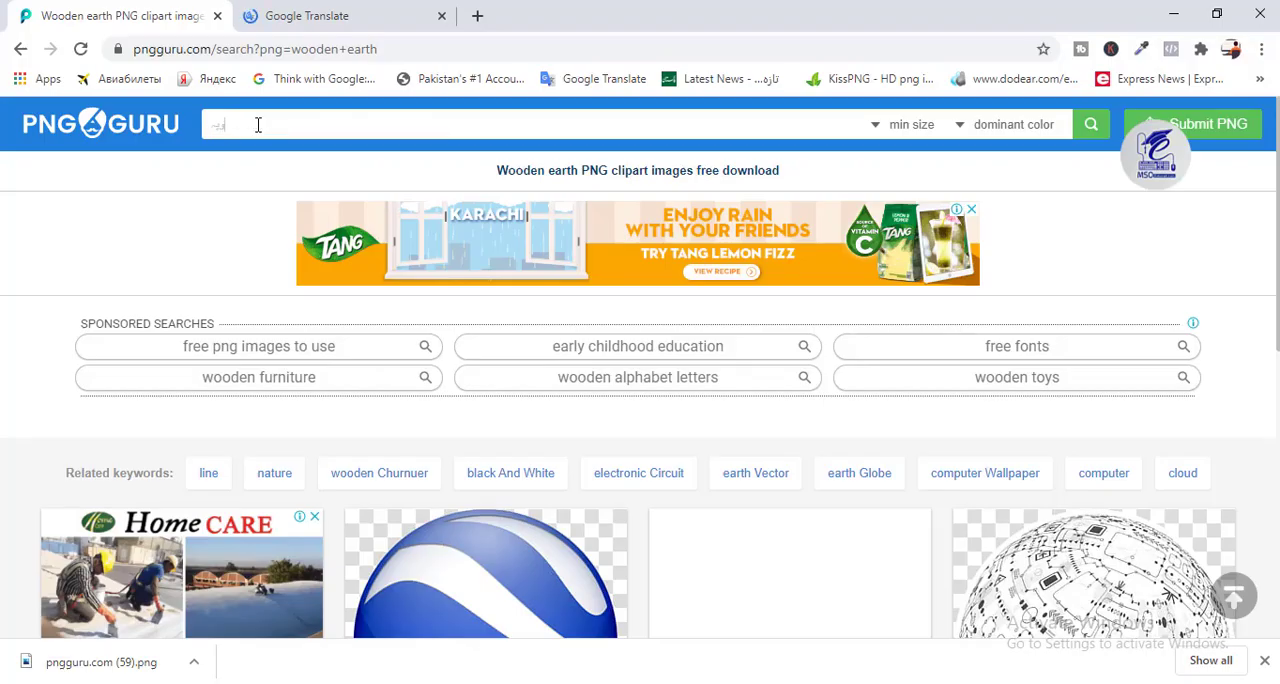
Switch to the PNG Guru website in the browser and search for "wooden floor".
{"action": "key", "text": "BackSpace"}
{"action": "key", "text": "BackSpace"}
{"action": "type", "text": "wooden"}
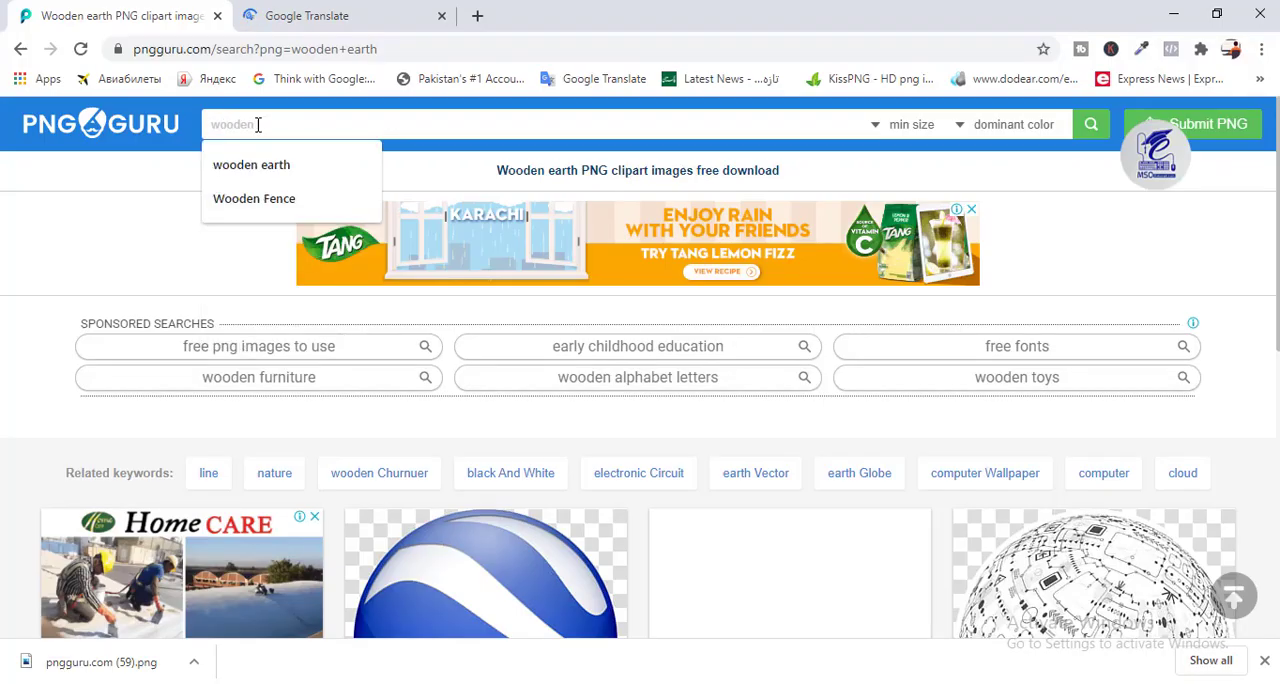
{"action": "type", "text": " floor"}
{"action": "key", "text": "Return"}
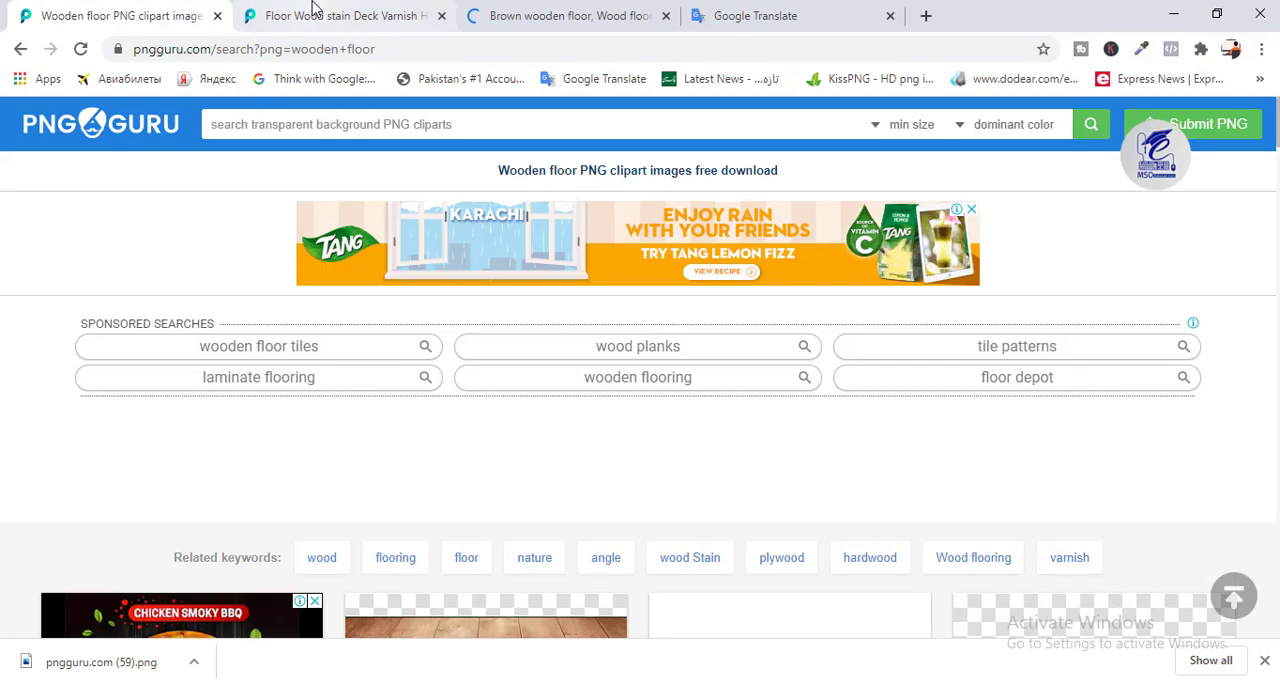
Open the brown wooden floor result on PNG Guru and download its PNG.
{"action": "left_click", "coordinate": [314, 15]}
{"action": "scroll", "coordinate": [708, 376], "scroll_direction": "down", "scroll_amount": 10}
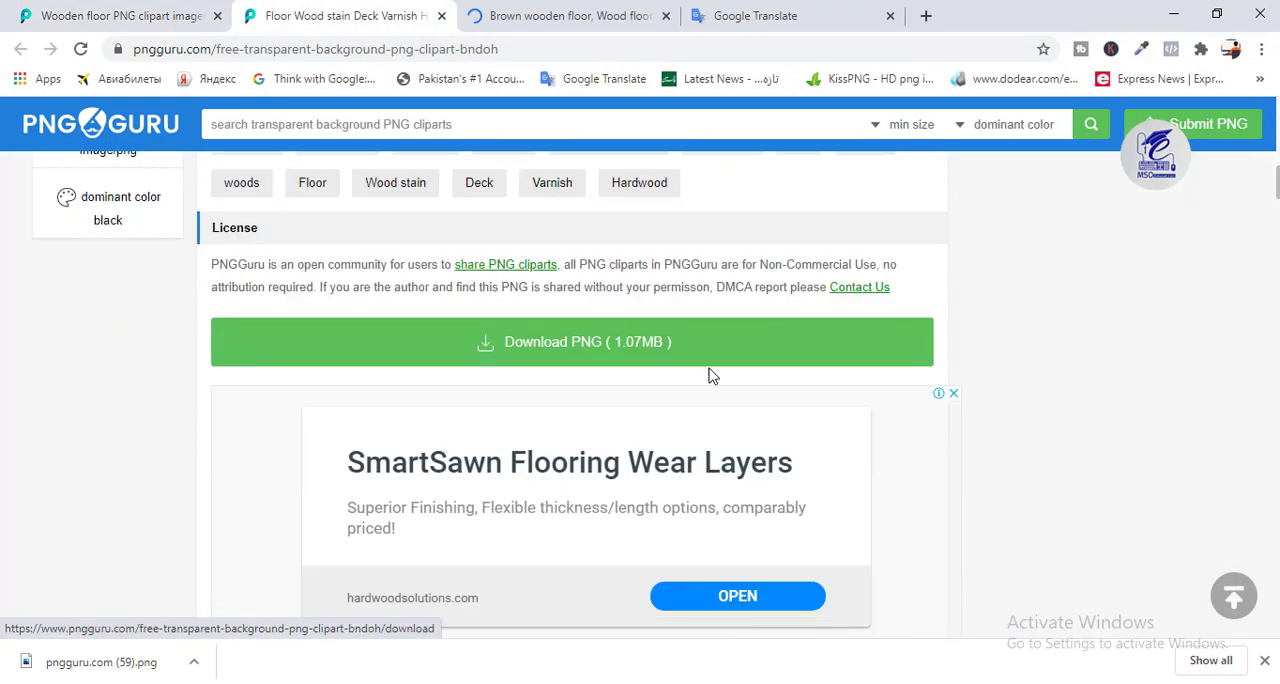
{"action": "left_click", "coordinate": [700, 349]}
{"action": "scroll", "coordinate": [222, 509], "scroll_direction": "down", "scroll_amount": 2}
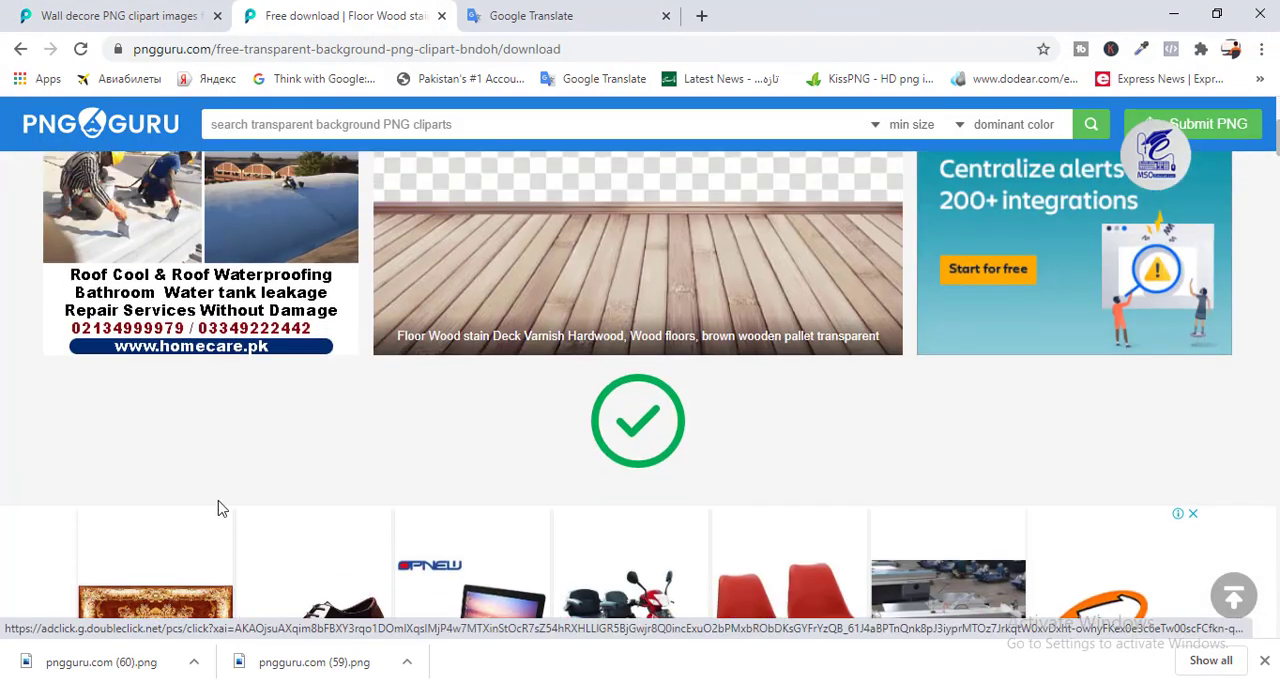
{"action": "left_click", "coordinate": [194, 662]}
{"action": "left_click", "coordinate": [260, 598]}
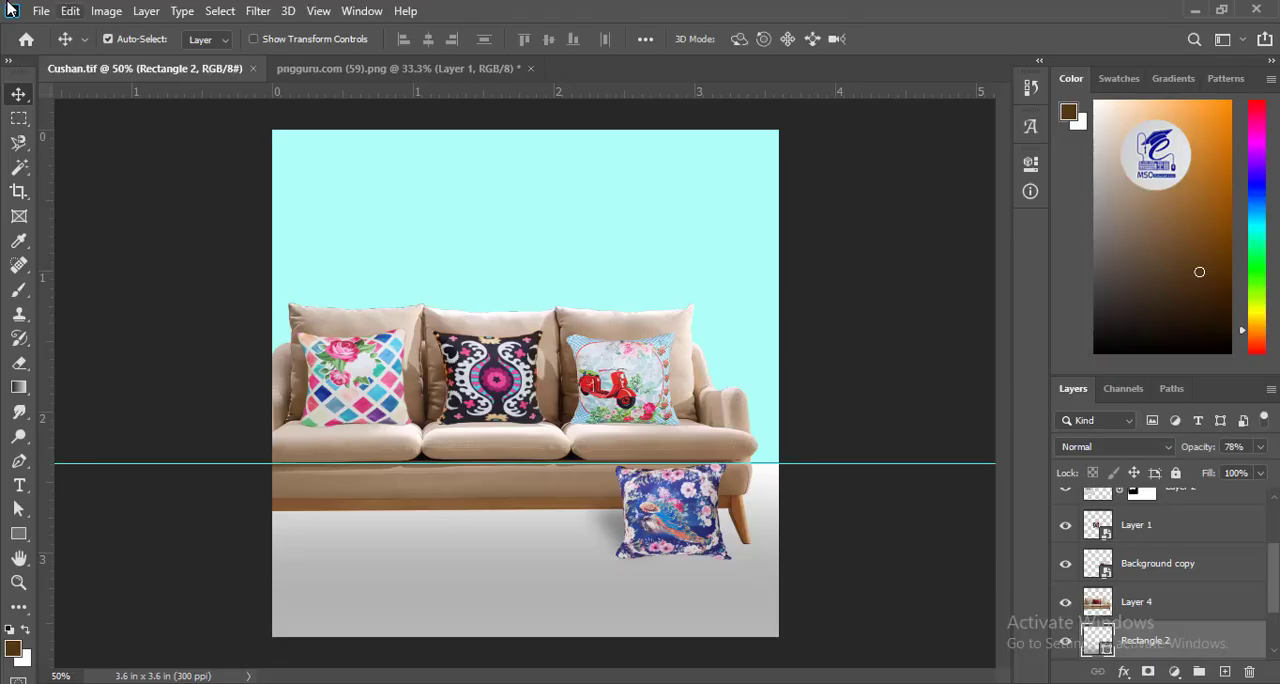
Switch to Photoshop, open pngguru.com (60).png and place the wooden floor in Cushan.tif behind the sofa.
{"action": "left_click", "coordinate": [41, 10]}
{"action": "left_click", "coordinate": [45, 49]}
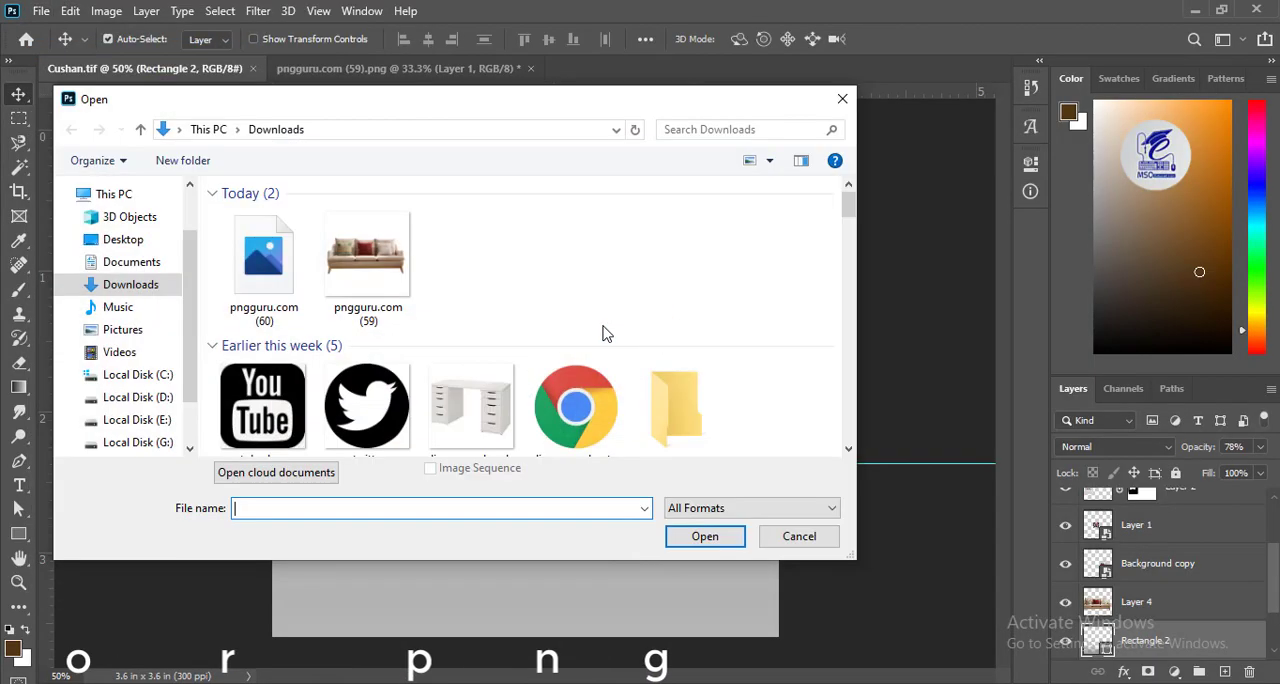
{"action": "double_click", "coordinate": [263, 258]}
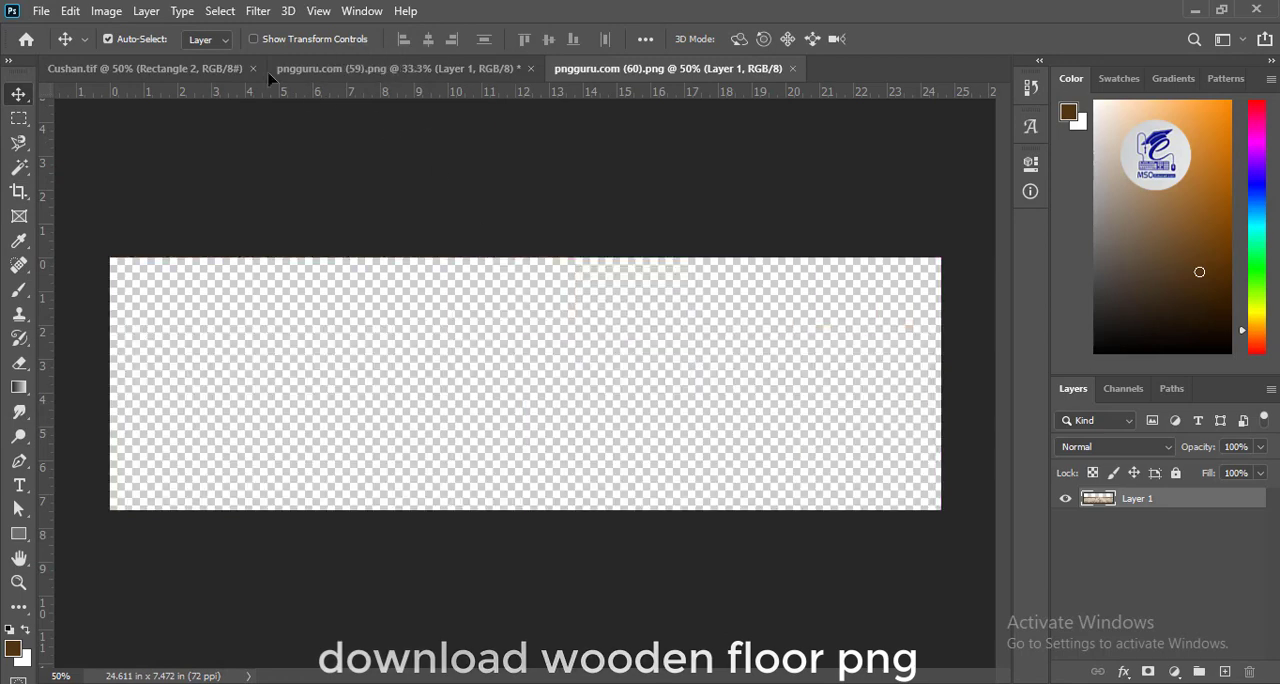
{"action": "left_click_drag", "start_coordinate": [268, 78], "coordinate": [529, 634]}
{"action": "scroll", "coordinate": [1272, 570], "scroll_direction": "down", "scroll_amount": 3}
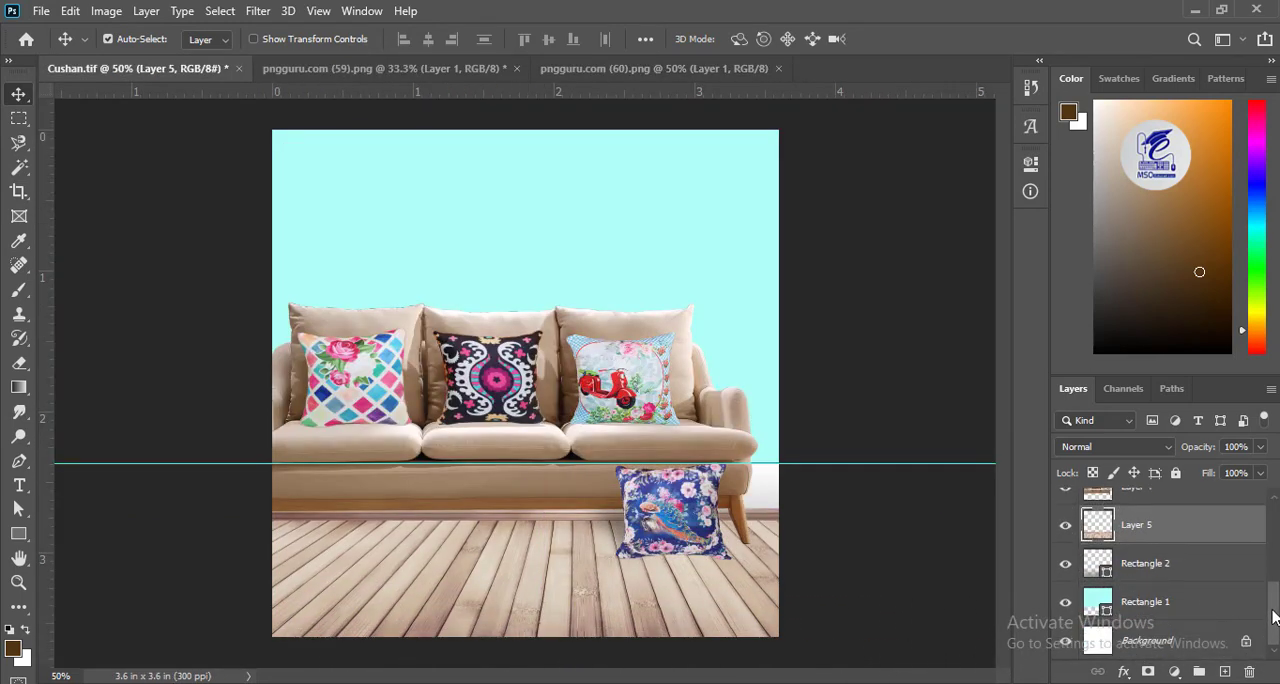
Try Rectangle 2 above the wooden floor layer, then remove that grey gradient rectangle.
{"action": "left_click_drag", "start_coordinate": [1166, 570], "coordinate": [1158, 522]}
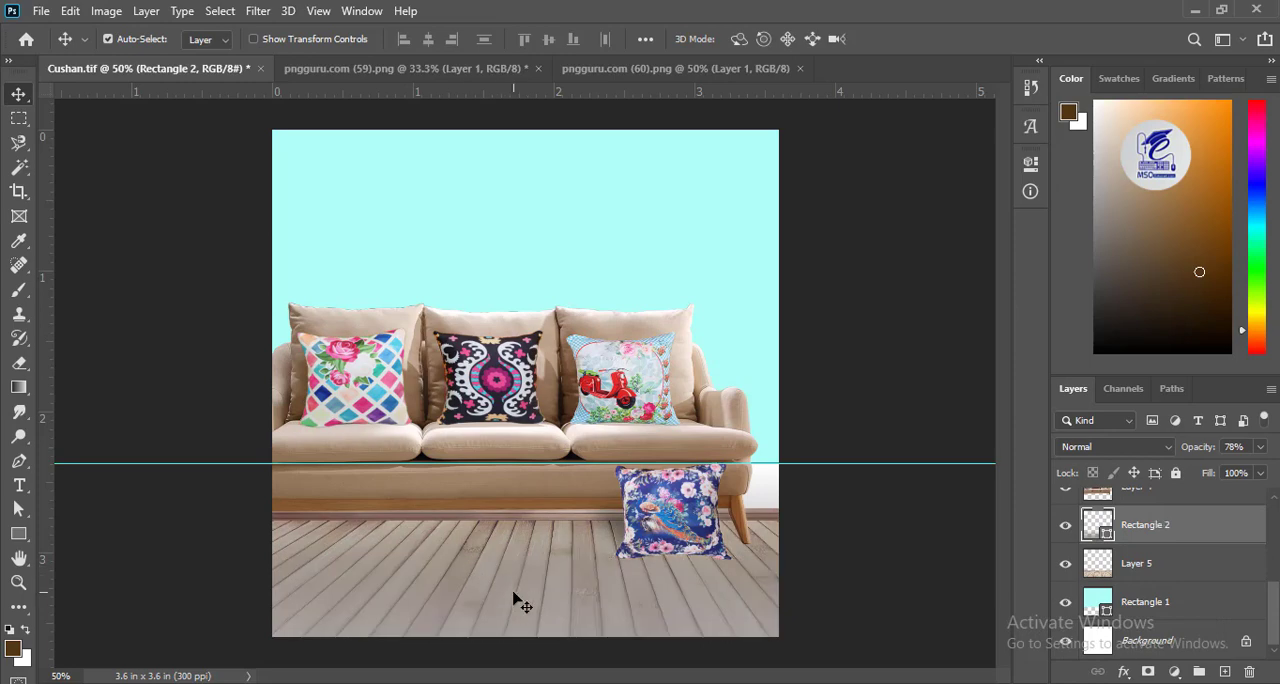
{"action": "key", "text": "ctrl+z"}
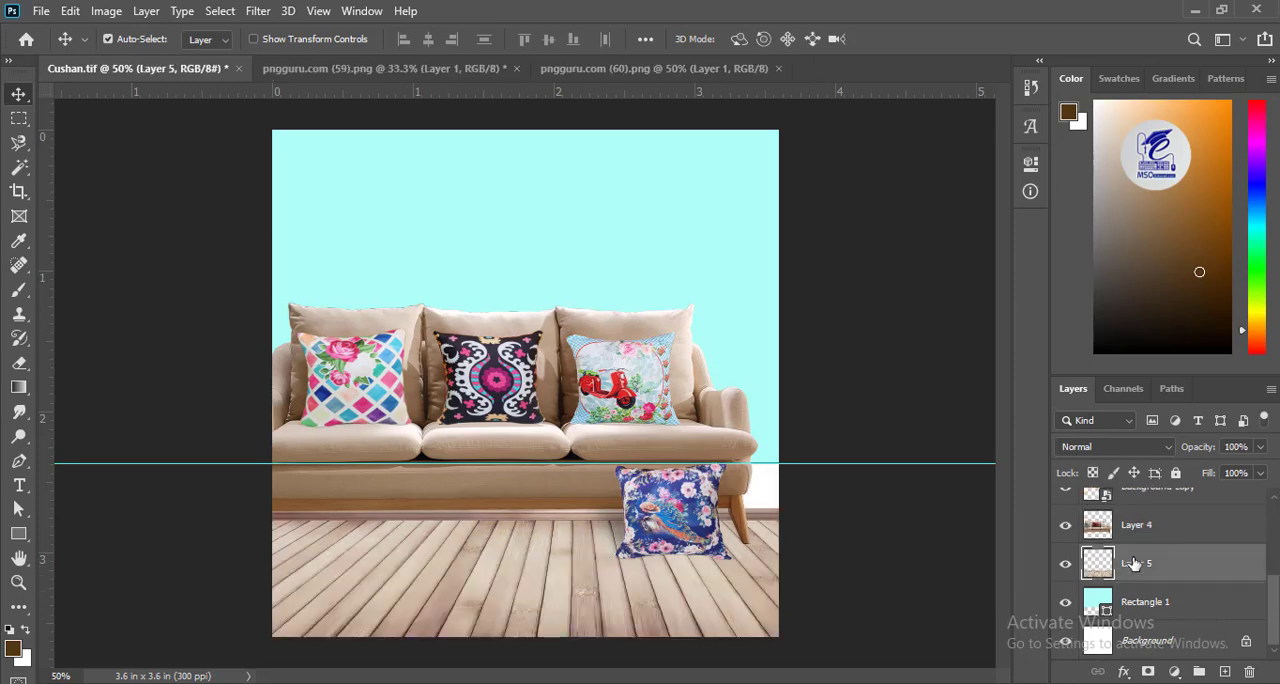
{"action": "left_click", "coordinate": [1220, 670]}
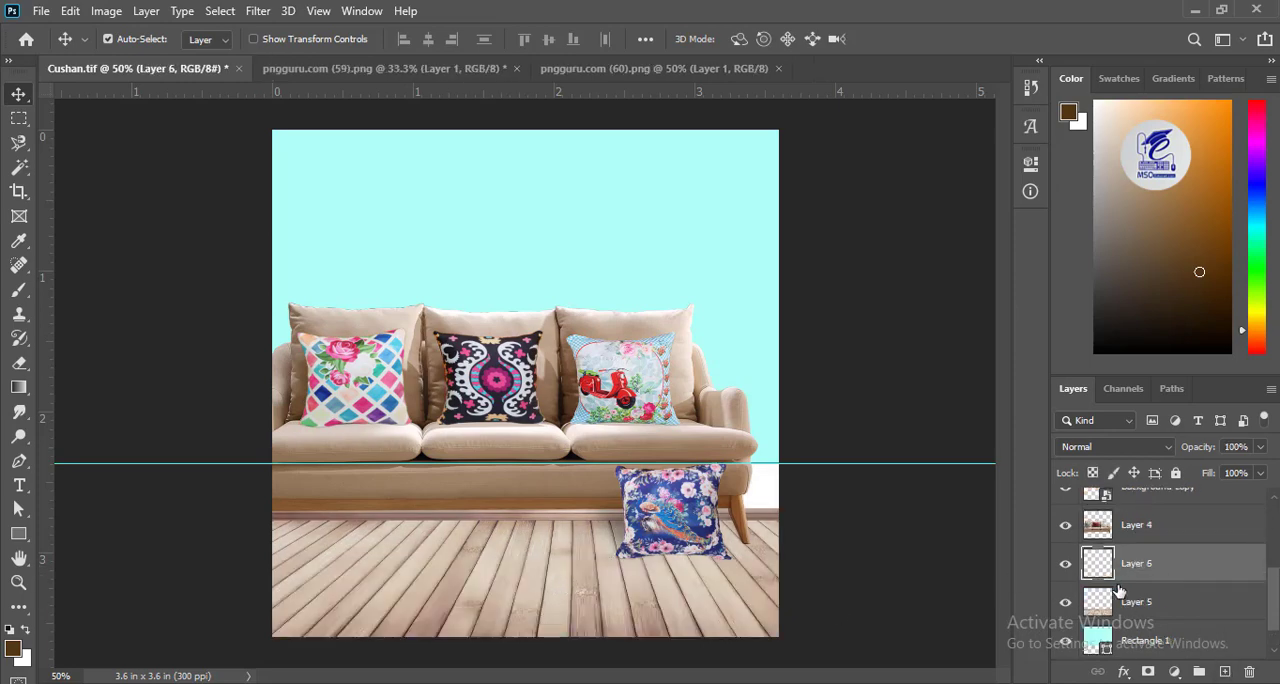
{"action": "key", "text": "Delete"}
Add a layer mask to the wooden floor and fade the floor toward the wall with a linear gradient.
{"action": "left_click", "coordinate": [1150, 671]}
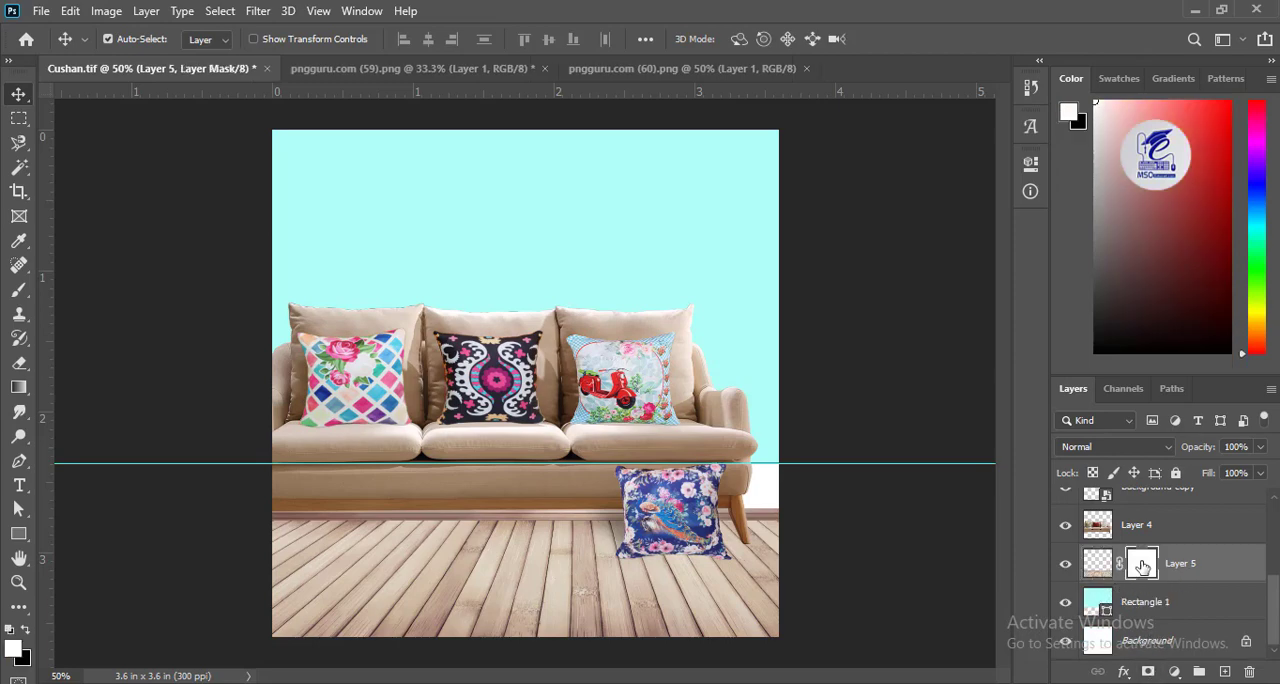
{"action": "left_click", "coordinate": [19, 387]}
{"action": "left_click_drag", "start_coordinate": [500, 515], "coordinate": [508, 640]}
{"action": "key", "text": "ctrl+z"}
{"action": "key", "text": "ctrl+z"}
{"action": "left_click", "coordinate": [213, 40]}
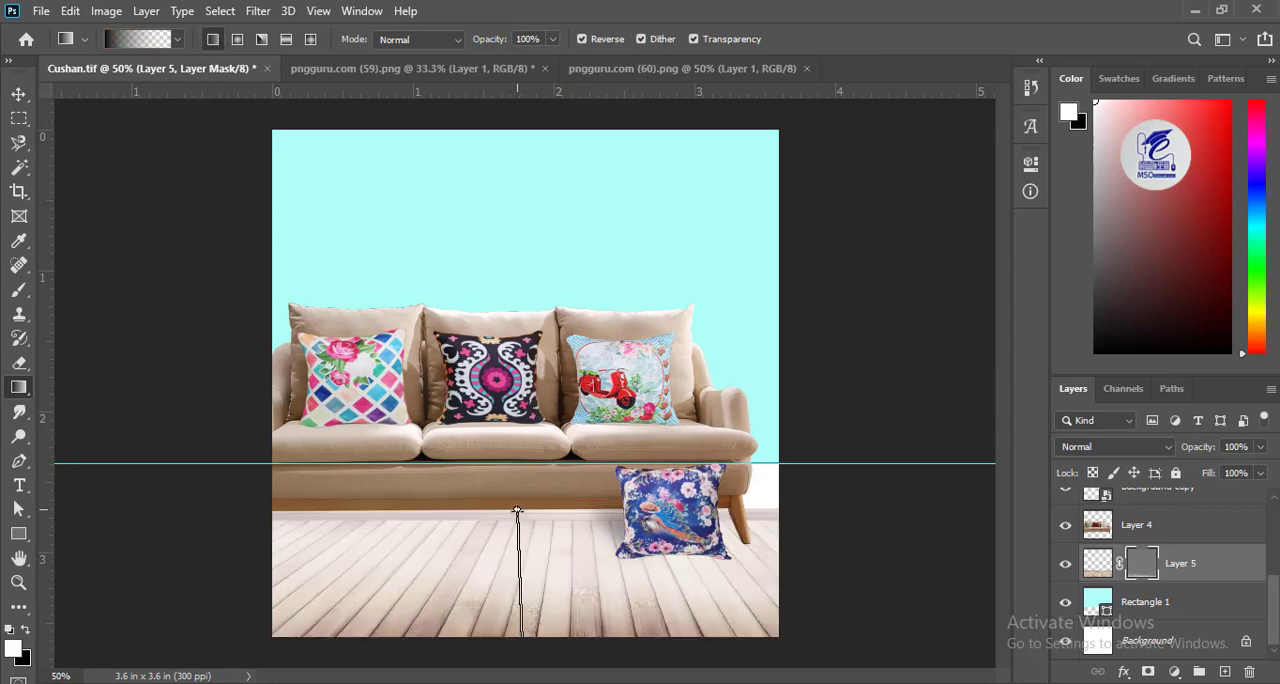
{"action": "left_click_drag", "start_coordinate": [517, 511], "coordinate": [558, 512]}
{"action": "left_click_drag", "start_coordinate": [529, 551], "coordinate": [535, 404]}
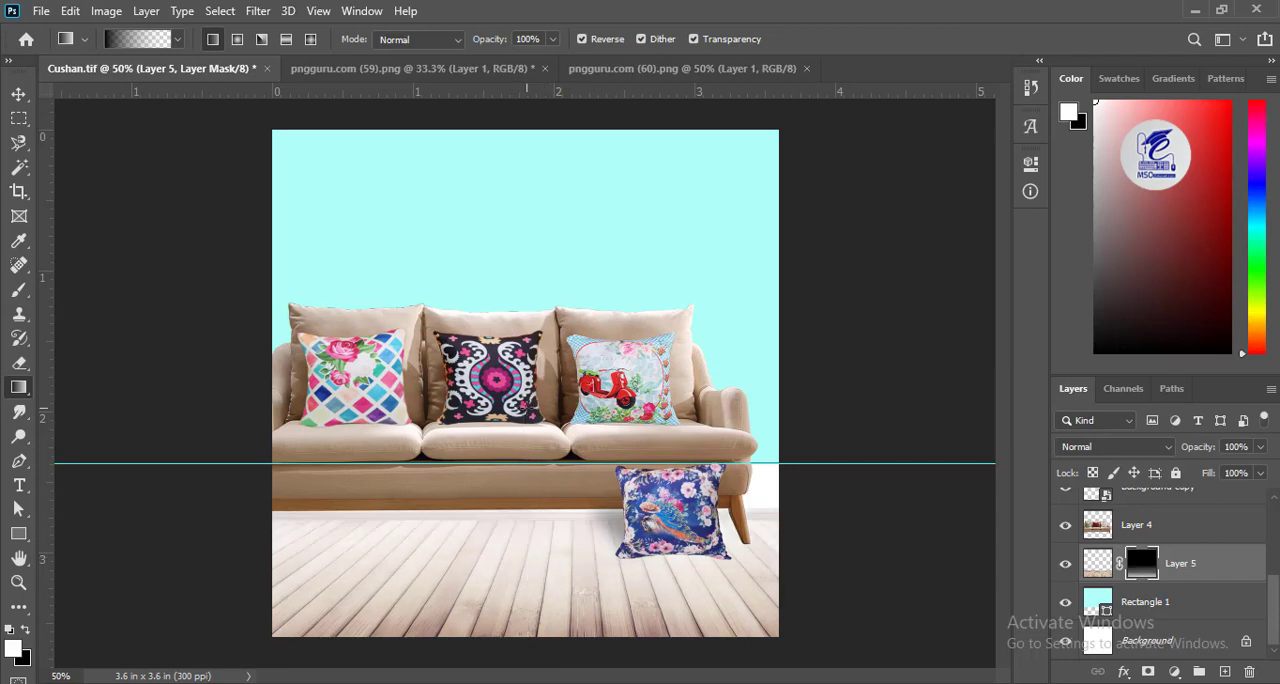
Transform the wooden floor layer so that its upper edge reaches the horizontal guide.
{"action": "key", "text": "v"}
{"action": "key", "text": "ctrl+t"}
{"action": "left_click_drag", "start_coordinate": [543, 504], "coordinate": [544, 463]}
{"action": "key", "text": "Return"}
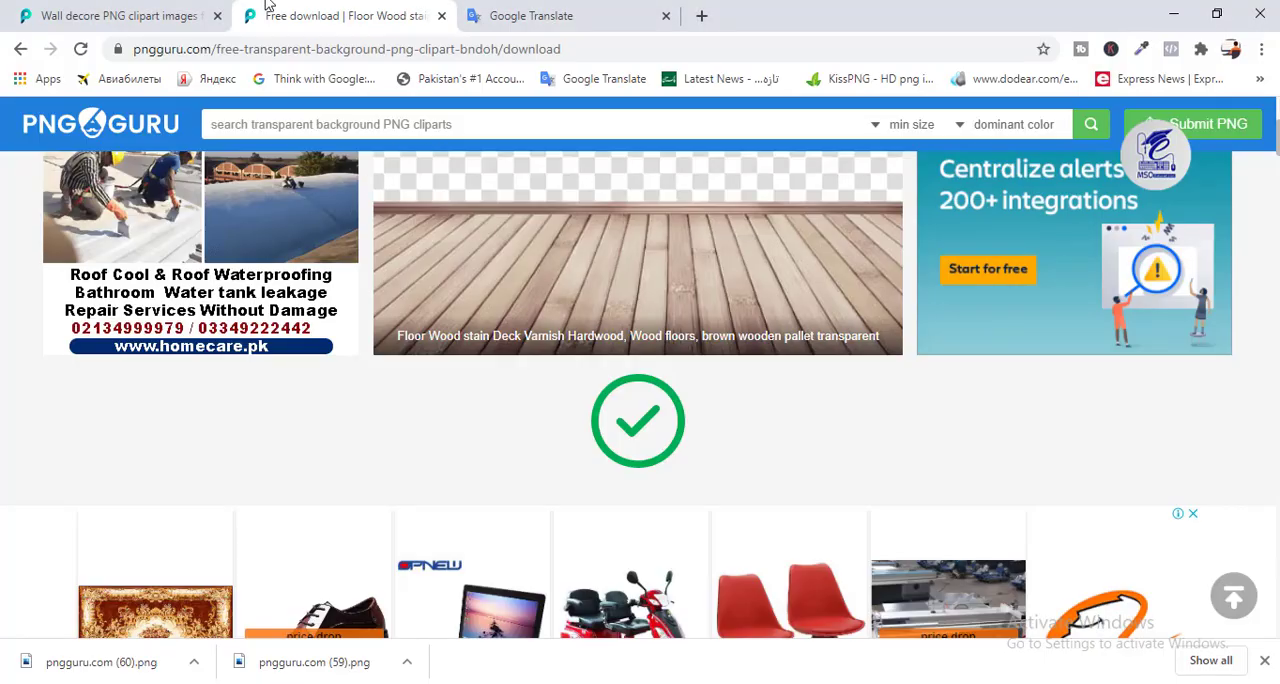
Switch to PNG Guru in the browser, search for "furniture wall decor" and open the sunburst mirror and lamp results.
{"action": "key", "text": "ctrl+1"}
{"action": "scroll", "coordinate": [640, 400], "scroll_direction": "down", "scroll_amount": 5}
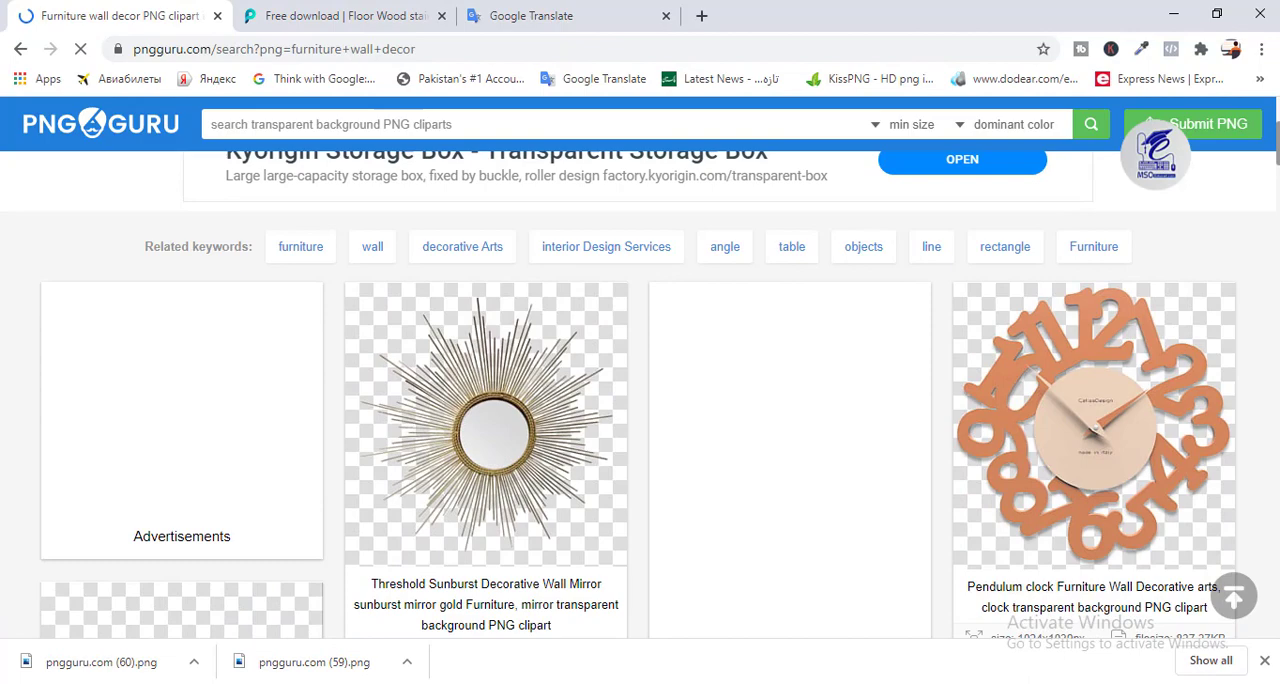
{"action": "right_click", "coordinate": [517, 432]}
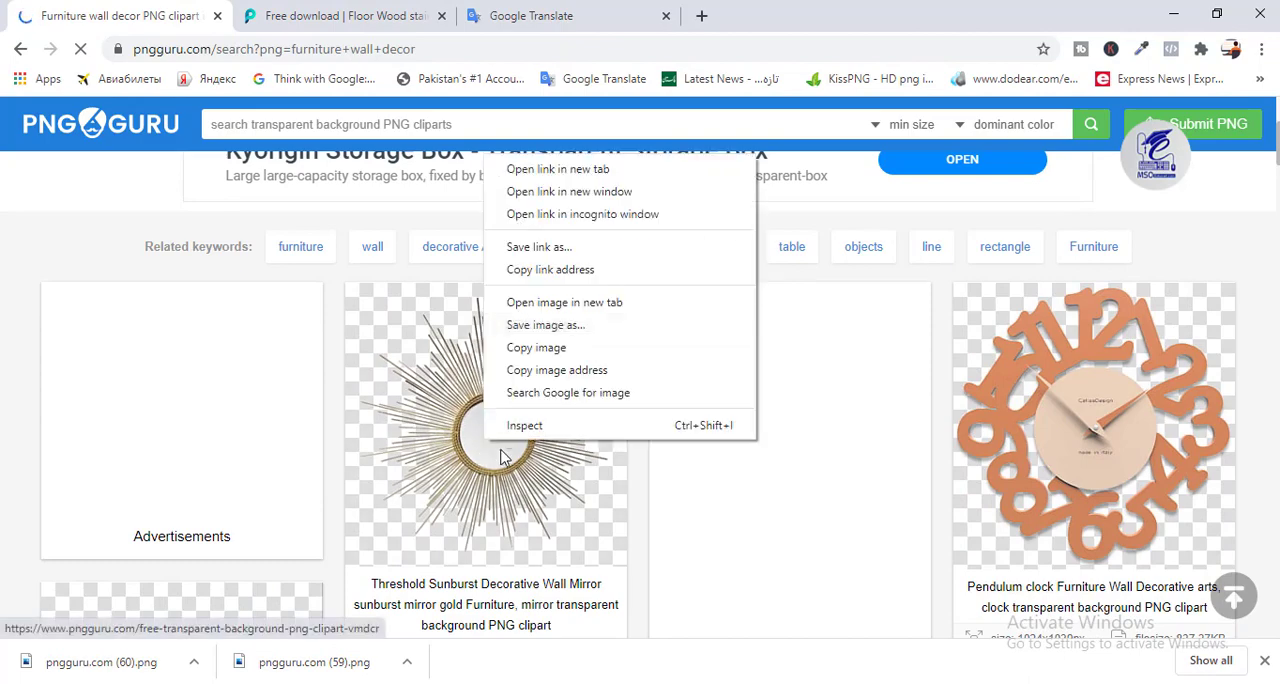
{"action": "left_click", "coordinate": [545, 168]}
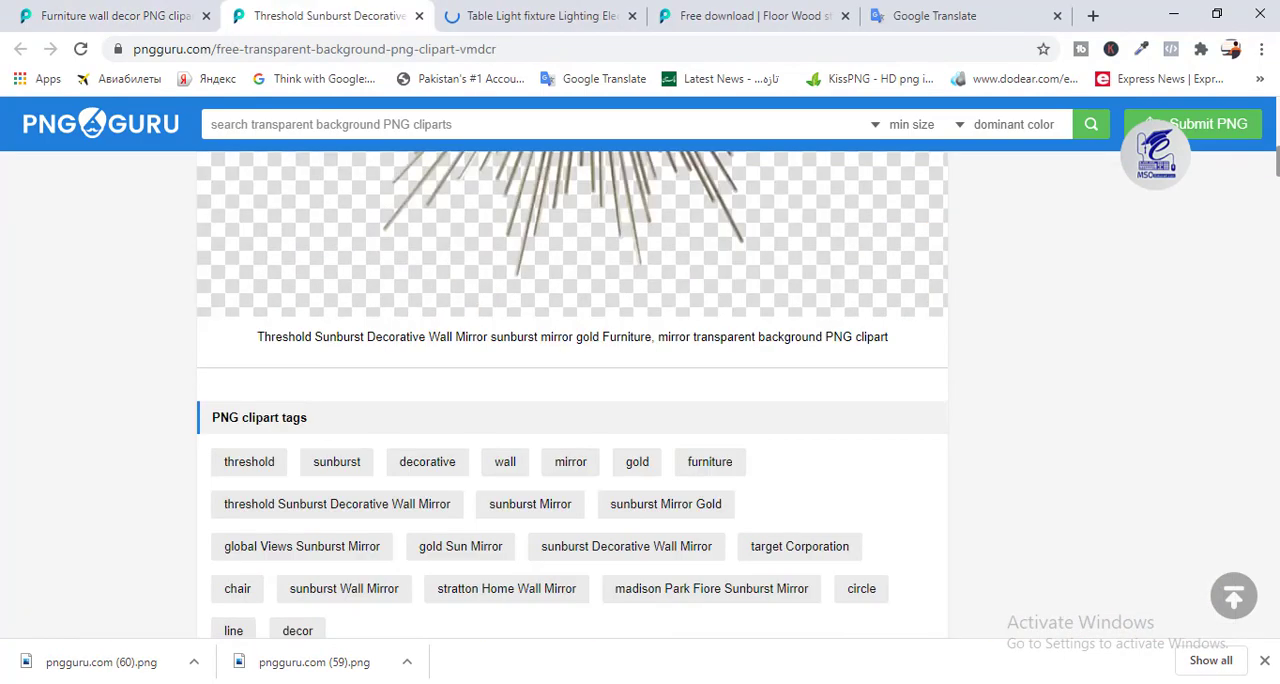
Download the sunburst wall mirror and floor lamp PNGs from their pages.
{"action": "scroll", "coordinate": [851, 372], "scroll_direction": "down", "scroll_amount": 3}
{"action": "key", "text": "ctrl+Tab"}
{"action": "scroll", "coordinate": [640, 390], "scroll_direction": "down", "scroll_amount": 10}
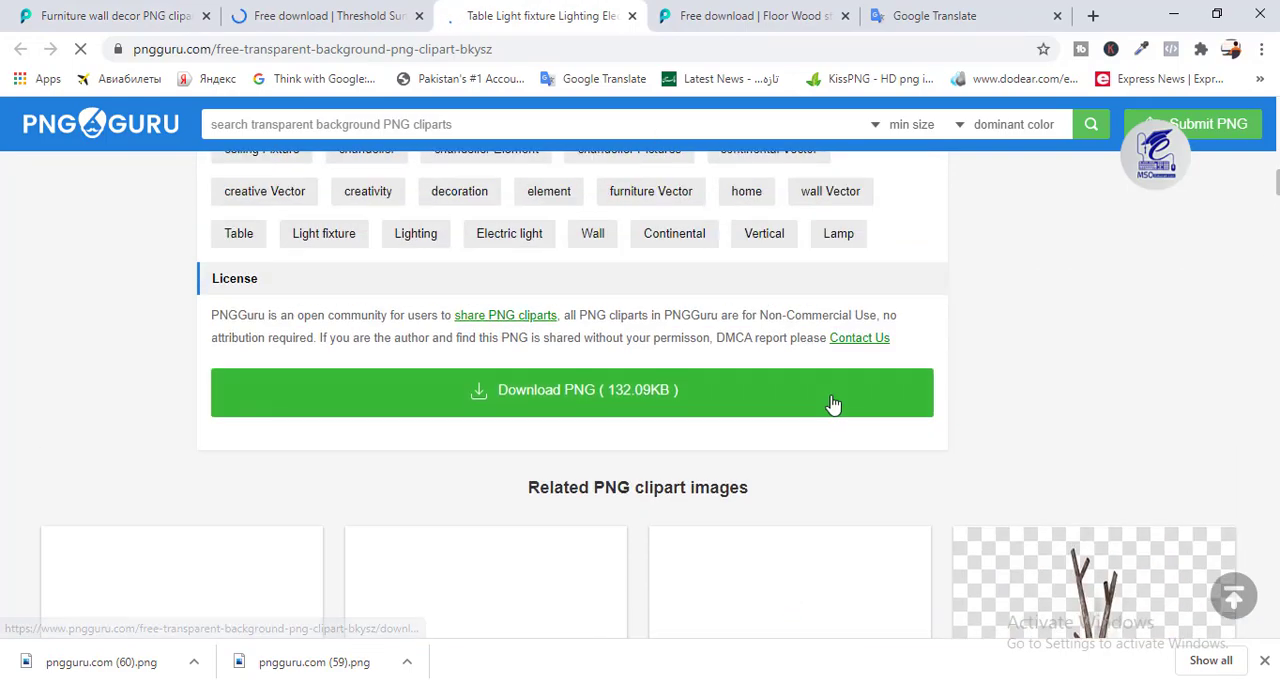
{"action": "scroll", "coordinate": [832, 403], "scroll_direction": "down", "scroll_amount": 4}
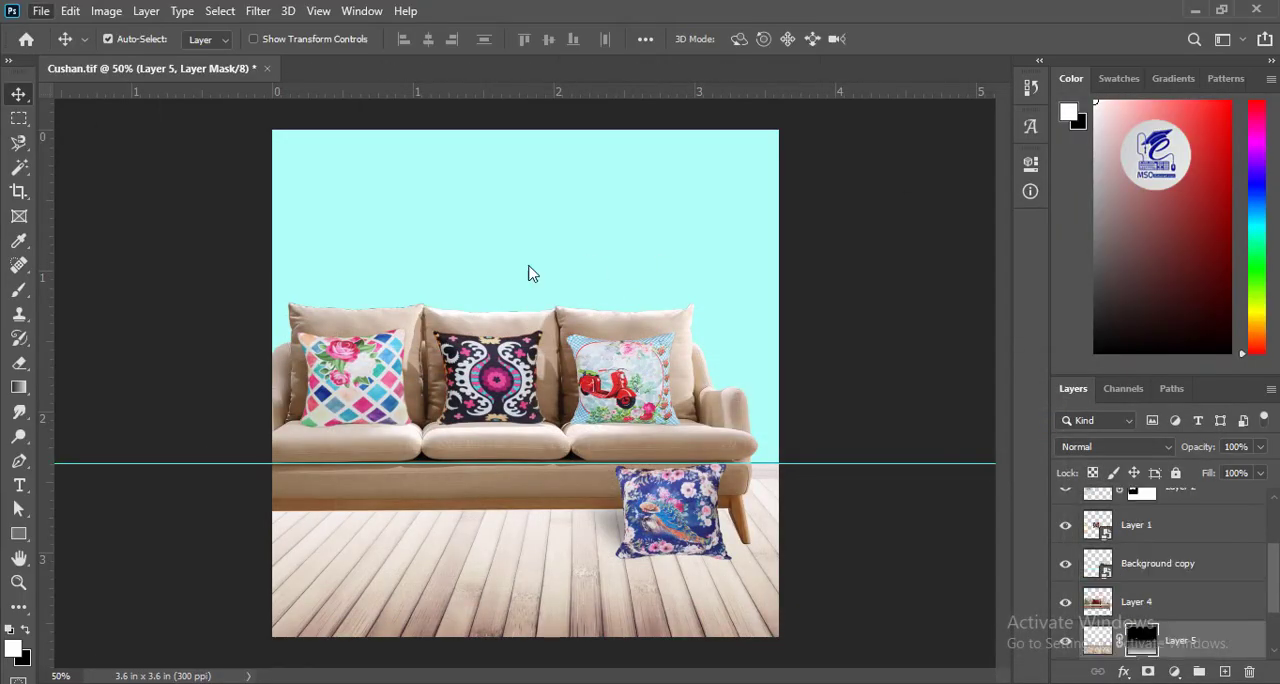
Open pngguru.com (61) and pngguru.com (62) in Photoshop and bring the floor lamp into Cushan.tif behind the sofa.
{"action": "key", "text": "ctrl+o"}
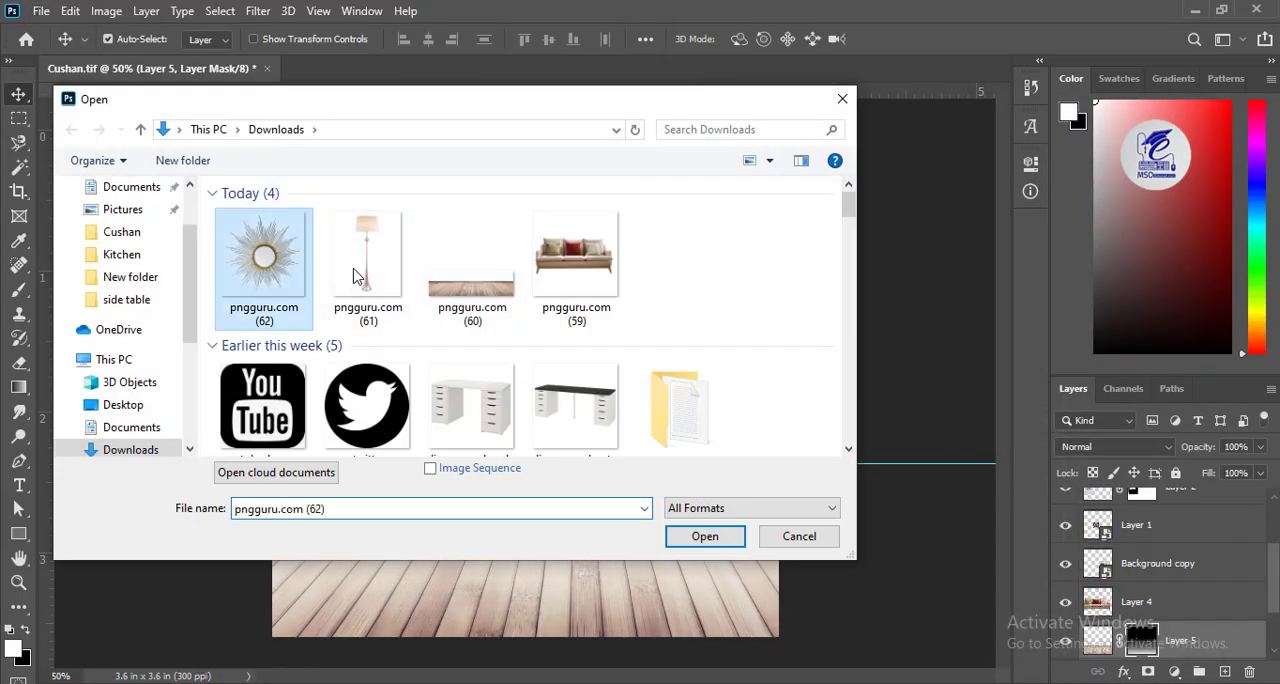
{"action": "left_click", "coordinate": [357, 277], "text": "ctrl"}
{"action": "left_click", "coordinate": [703, 531]}
{"action": "left_click_drag", "start_coordinate": [603, 320], "coordinate": [698, 322]}
{"action": "left_click_drag", "start_coordinate": [705, 216], "coordinate": [643, 451]}
Scale the floor lamp to about 36.8% and stand it behind the sofa's right armrest.
{"action": "key", "text": "ctrl+t"}
{"action": "left_click_drag", "start_coordinate": [583, 226], "coordinate": [756, 508]}
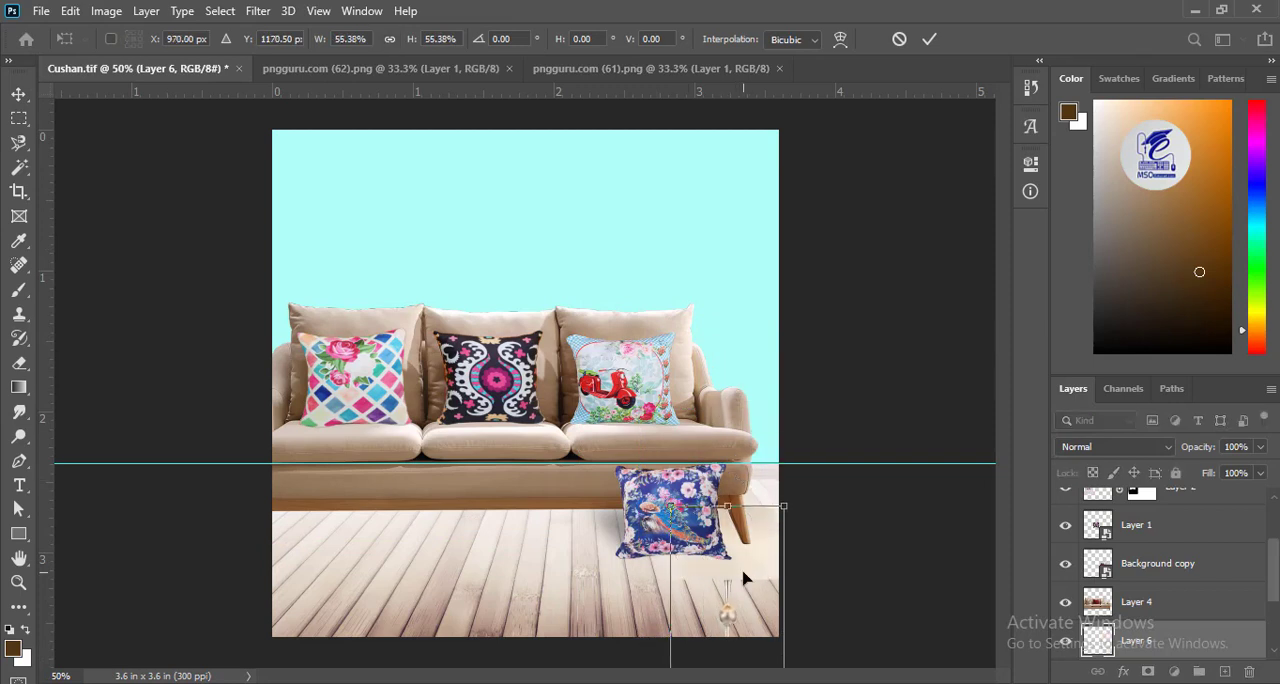
{"action": "left_click_drag", "start_coordinate": [744, 569], "coordinate": [760, 247]}
{"action": "left_click_drag", "start_coordinate": [687, 181], "coordinate": [720, 287]}
{"action": "left_click_drag", "start_coordinate": [750, 327], "coordinate": [741, 288]}
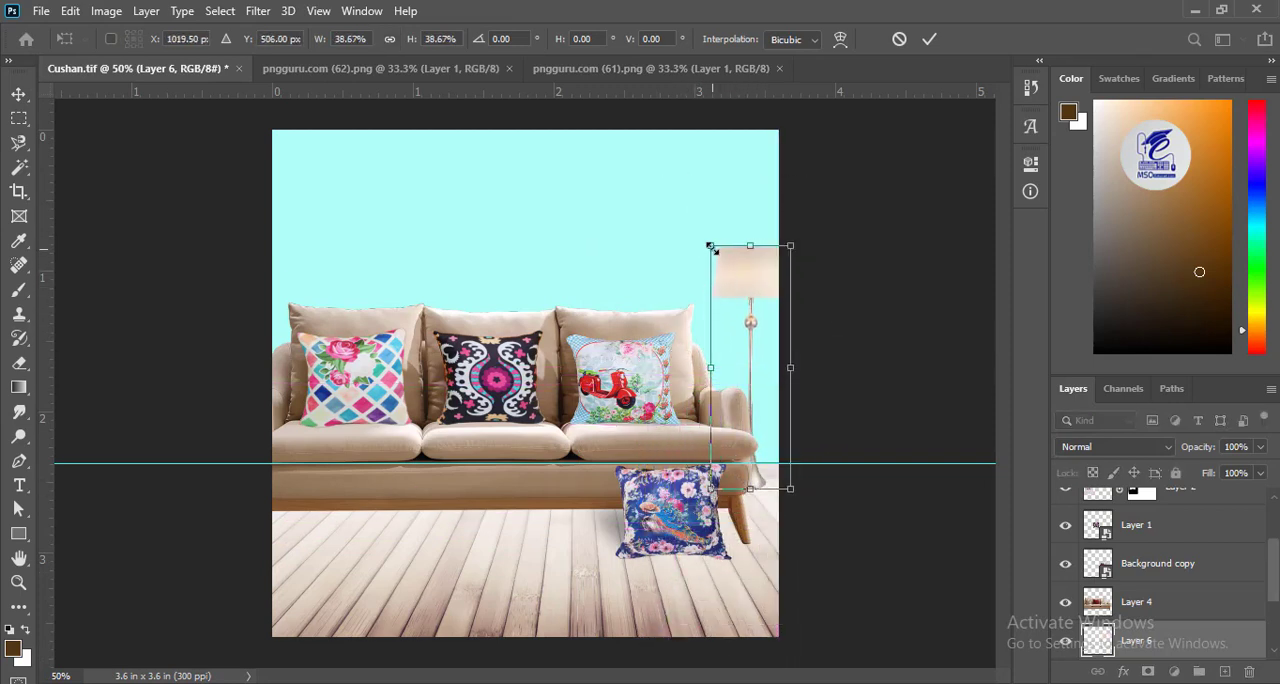
{"action": "left_click_drag", "start_coordinate": [711, 246], "coordinate": [729, 286]}
{"action": "key", "text": "Up"}
{"action": "key", "text": "Up"}
{"action": "key", "text": "Up"}
{"action": "key", "text": "Up"}
{"action": "key", "text": "Up"}
{"action": "key", "text": "Up"}
{"action": "key", "text": "Up"}
{"action": "key", "text": "Up"}
{"action": "key", "text": "Up"}
{"action": "key", "text": "Up"}
{"action": "key", "text": "Up"}
{"action": "key", "text": "Up"}
{"action": "key", "text": "Up"}
{"action": "key", "text": "Up"}
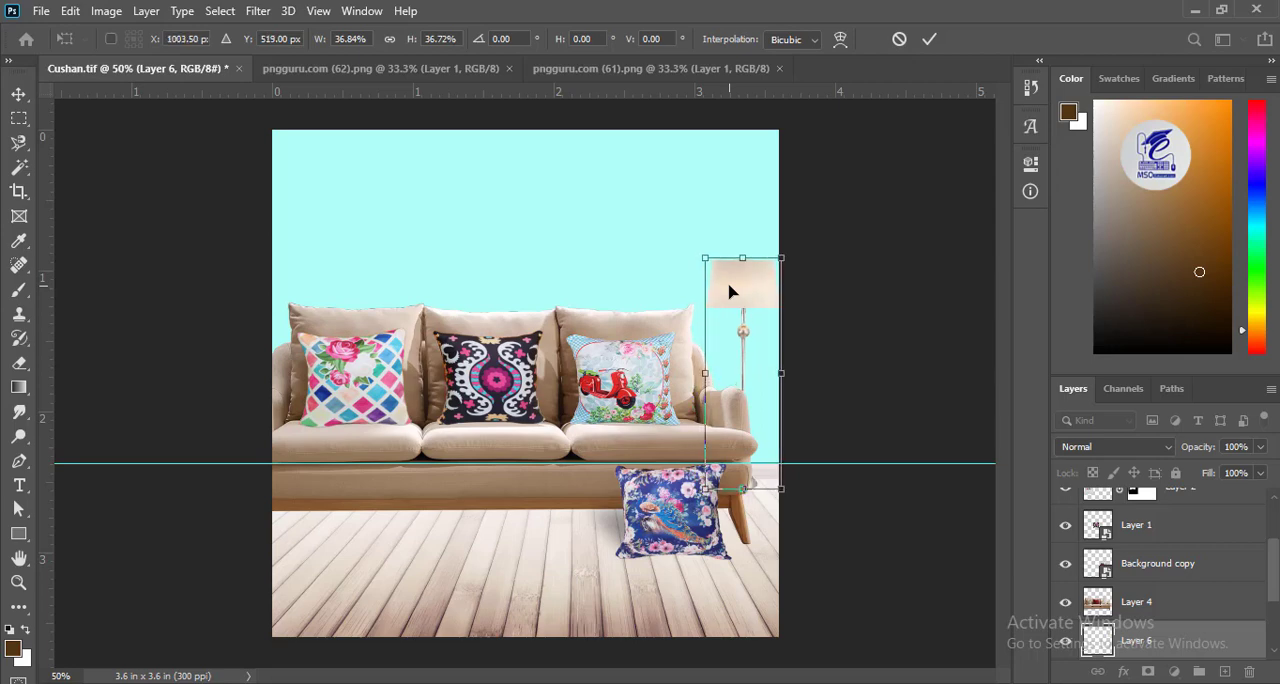
{"action": "key", "text": "Return"}
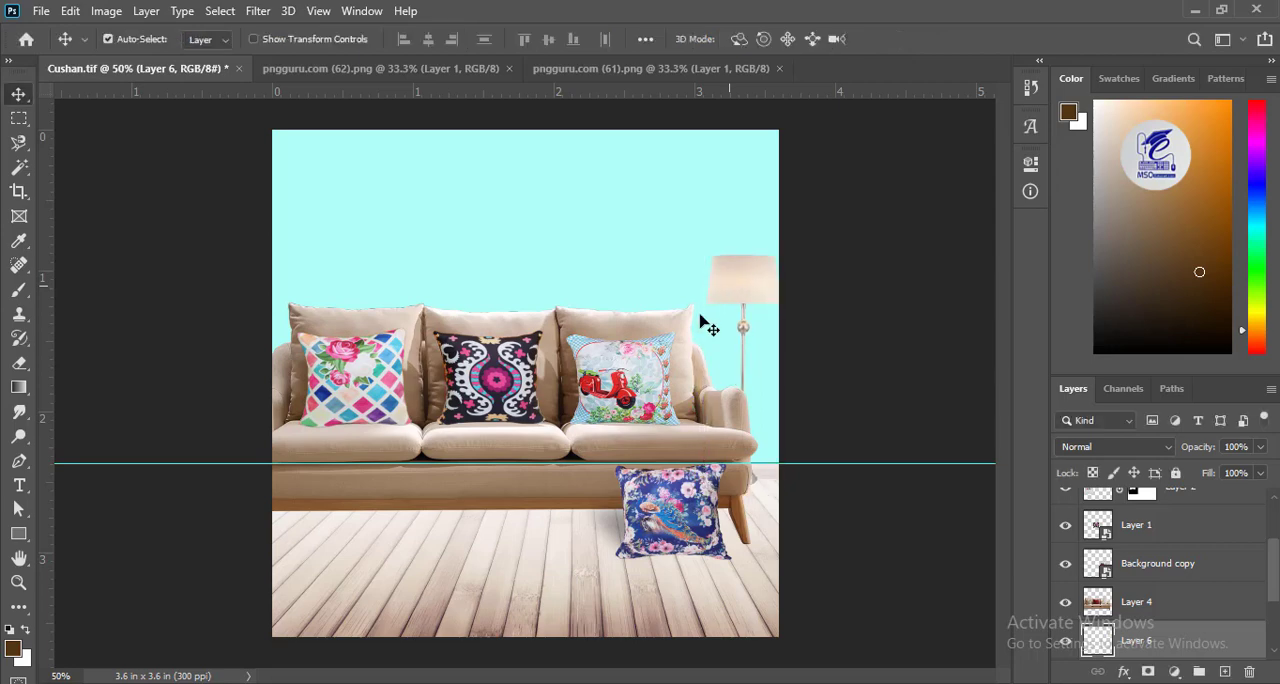
Select the layers together and nudge the sofa, cushions and lamp slightly to the left.
{"action": "key", "text": "ctrl+alt+a"}
{"action": "left_click", "coordinate": [746, 290], "text": "shift"}
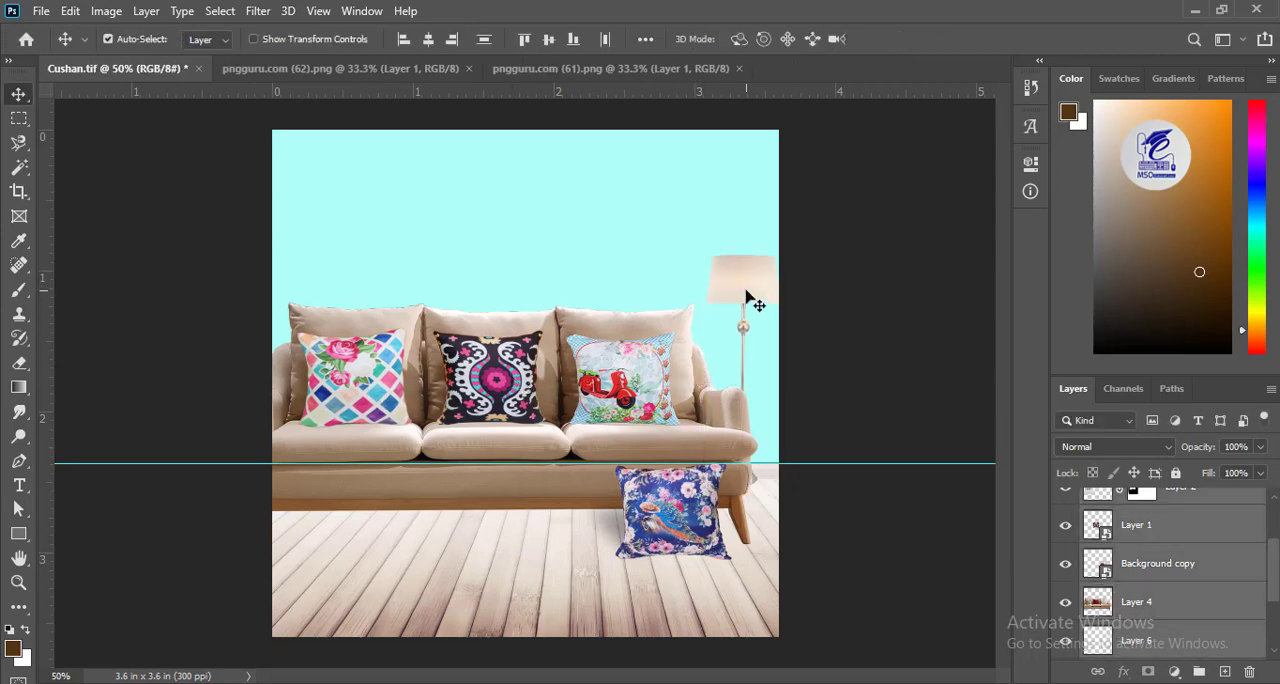
{"action": "key", "text": "Left"}
{"action": "key", "text": "Left"}
{"action": "key", "text": "Left"}
{"action": "key", "text": "Left"}
{"action": "key", "text": "Left"}
{"action": "key", "text": "Left"}
{"action": "key", "text": "Left"}
{"action": "key", "text": "Left"}
{"action": "key", "text": "Left"}
{"action": "key", "text": "Left"}
{"action": "key", "text": "Left"}
{"action": "key", "text": "Left"}
{"action": "key", "text": "Left"}
{"action": "key", "text": "Left"}
{"action": "key", "text": "Left"}
{"action": "key", "text": "Left"}
{"action": "key", "text": "Left"}
{"action": "key", "text": "Left"}
{"action": "key", "text": "Left"}
{"action": "key", "text": "Left"}
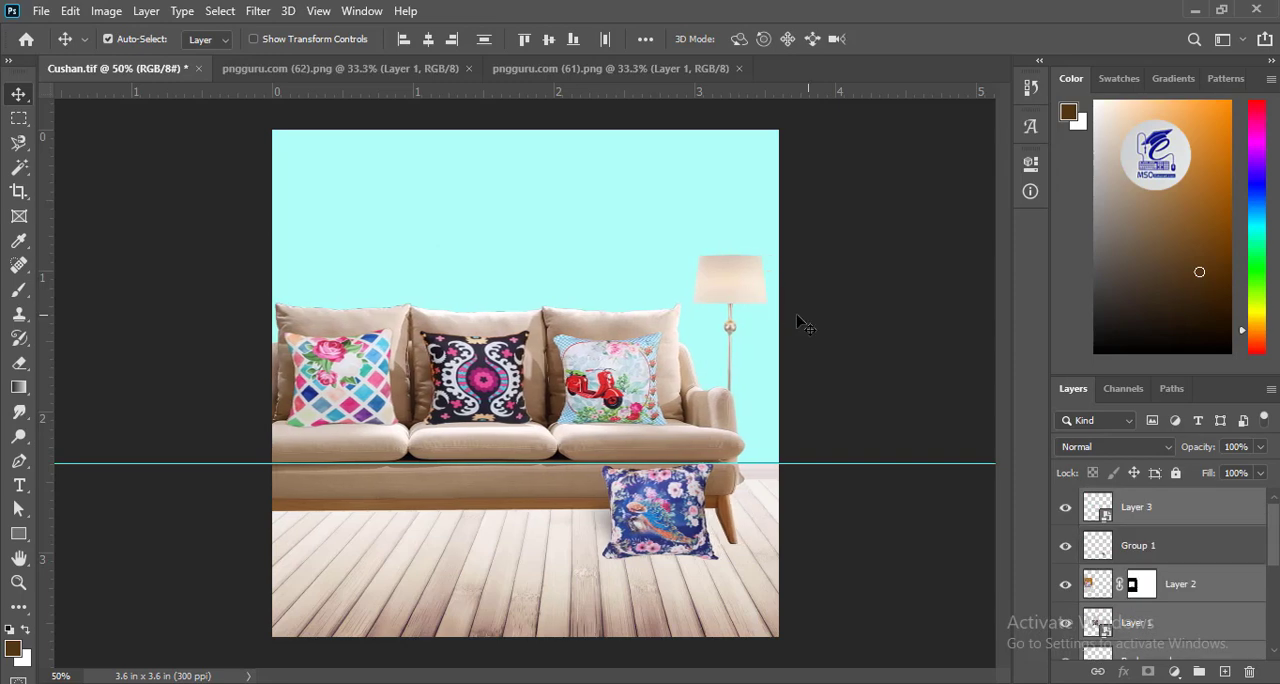
Nudge only the floor lamp slightly to the right.
{"action": "left_click", "coordinate": [734, 286]}
{"action": "key", "text": "Right"}
{"action": "key", "text": "Right"}
{"action": "key", "text": "Right"}
{"action": "key", "text": "Right"}
{"action": "key", "text": "Right"}
{"action": "key", "text": "Right"}
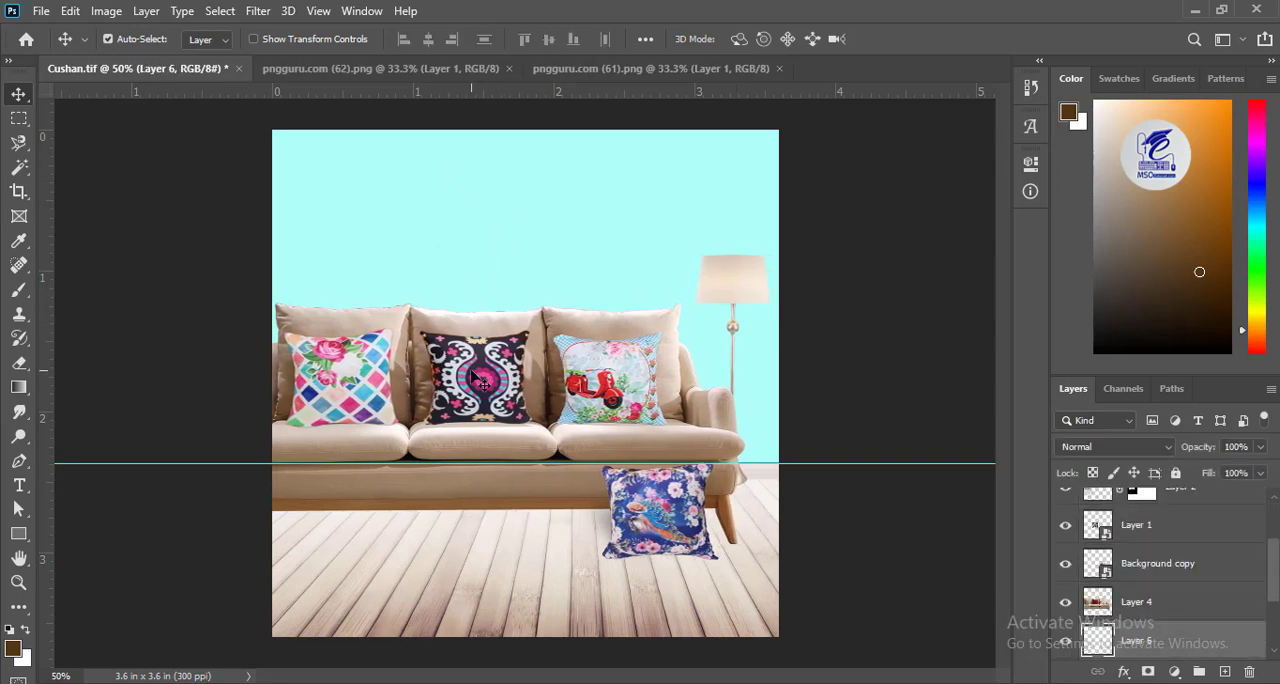
Bring the sunburst mirror from pngguru.com (62).png into Cushan.tif, scale it down and hang it on the wall above the left cushion.
{"action": "left_click", "coordinate": [304, 68]}
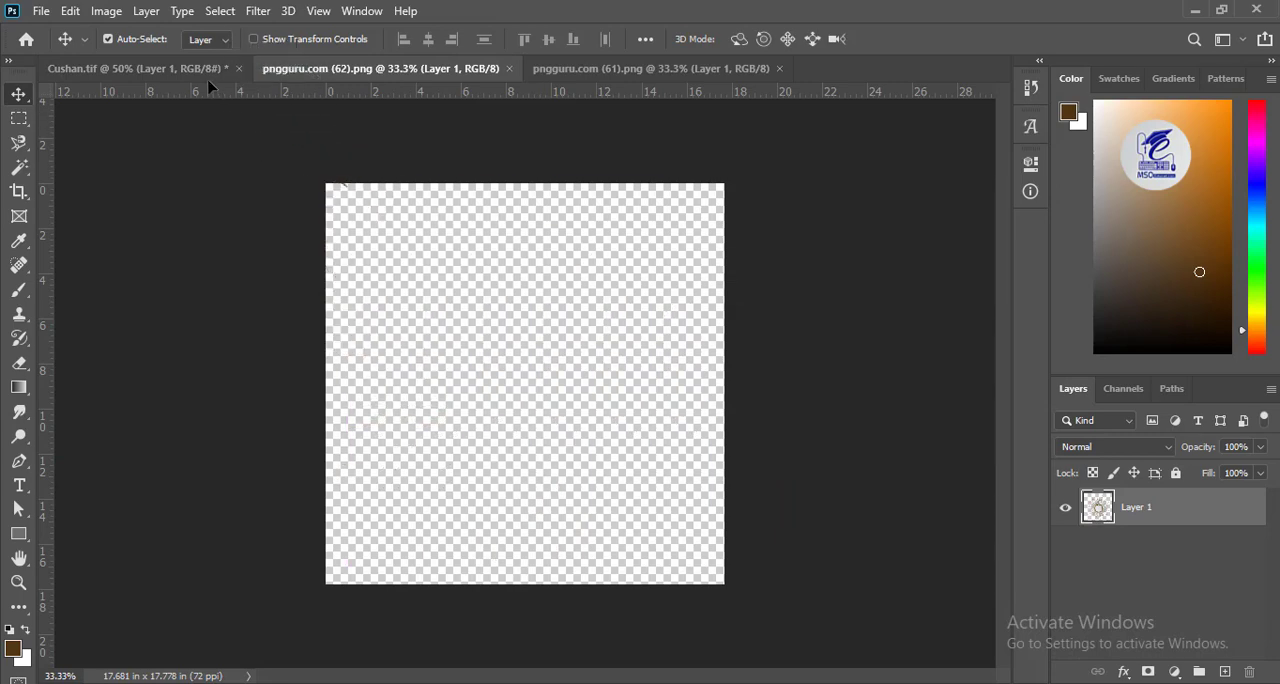
{"action": "left_click_drag", "start_coordinate": [210, 88], "coordinate": [449, 403]}
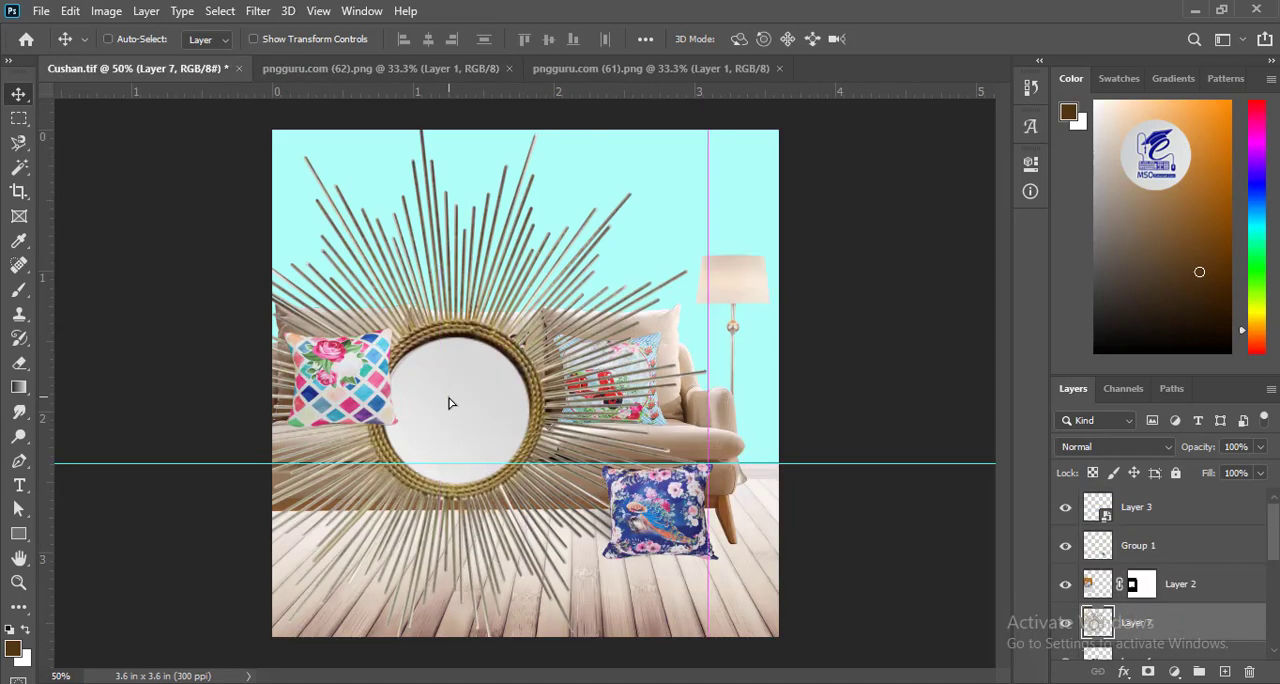
{"action": "key", "text": "ctrl+t"}
{"action": "left_click_drag", "start_coordinate": [261, 179], "coordinate": [508, 459]}
{"action": "left_click_drag", "start_coordinate": [598, 566], "coordinate": [393, 229]}
{"action": "left_click_drag", "start_coordinate": [303, 122], "coordinate": [380, 193]}
{"action": "left_click_drag", "start_coordinate": [438, 258], "coordinate": [383, 217]}
{"action": "key", "text": "Return"}
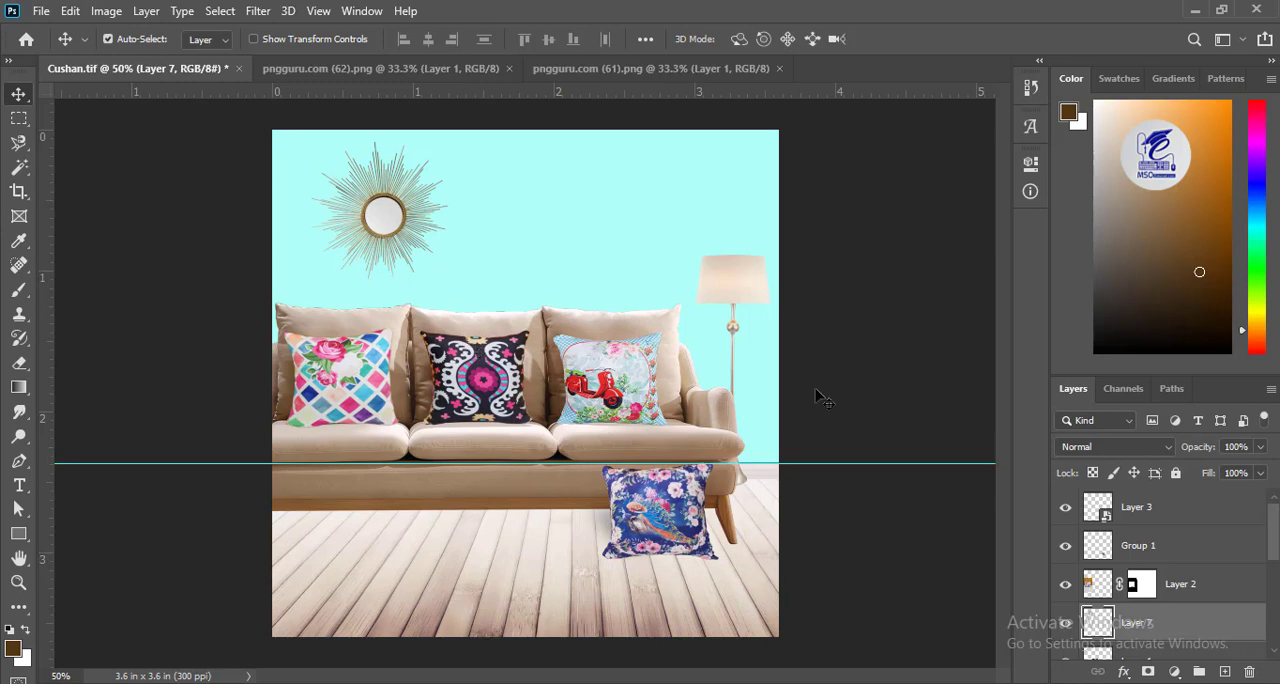
Move the floor lamp slightly toward the sofa and add a new empty layer beneath it.
{"action": "left_click_drag", "start_coordinate": [740, 286], "coordinate": [728, 287]}
{"action": "left_click", "coordinate": [1224, 671]}
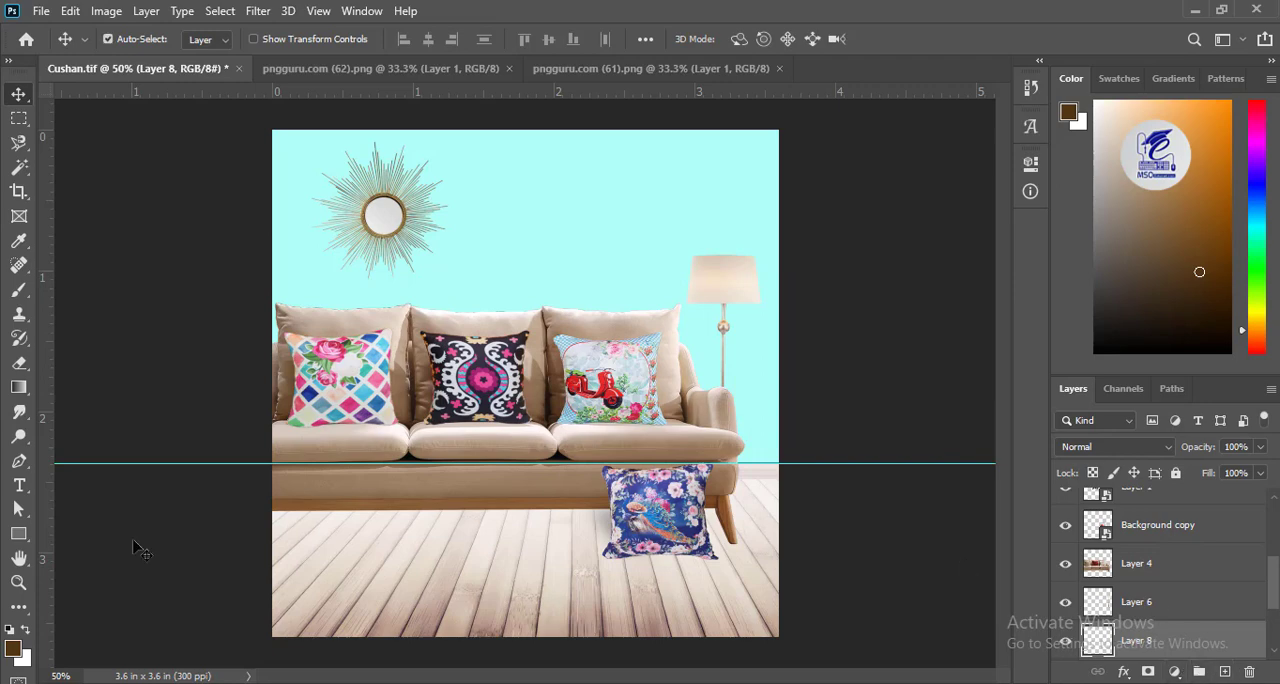
Set the Brush tool's foreground colour to the pale cream sampled from the lampshade.
{"action": "left_click", "coordinate": [19, 290]}
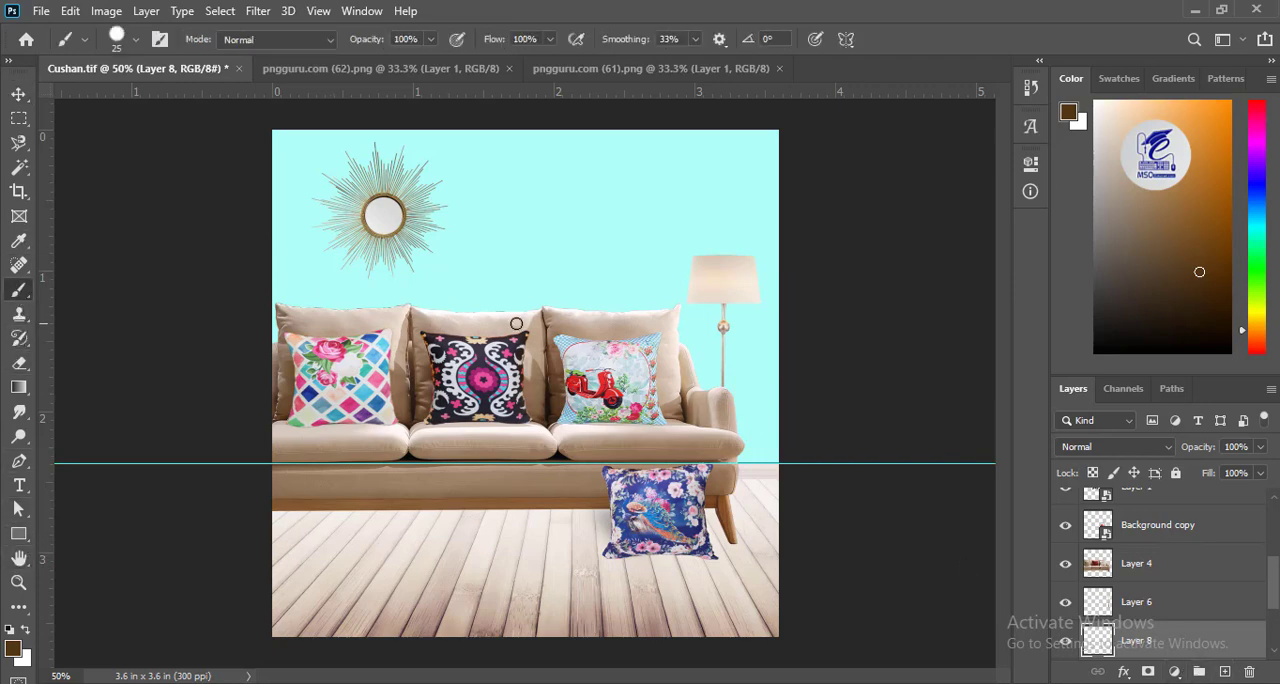
{"action": "left_click", "coordinate": [119, 40]}
{"action": "left_click", "coordinate": [12, 651]}
{"action": "left_click", "coordinate": [745, 279]}
{"action": "left_click", "coordinate": [1205, 284]}
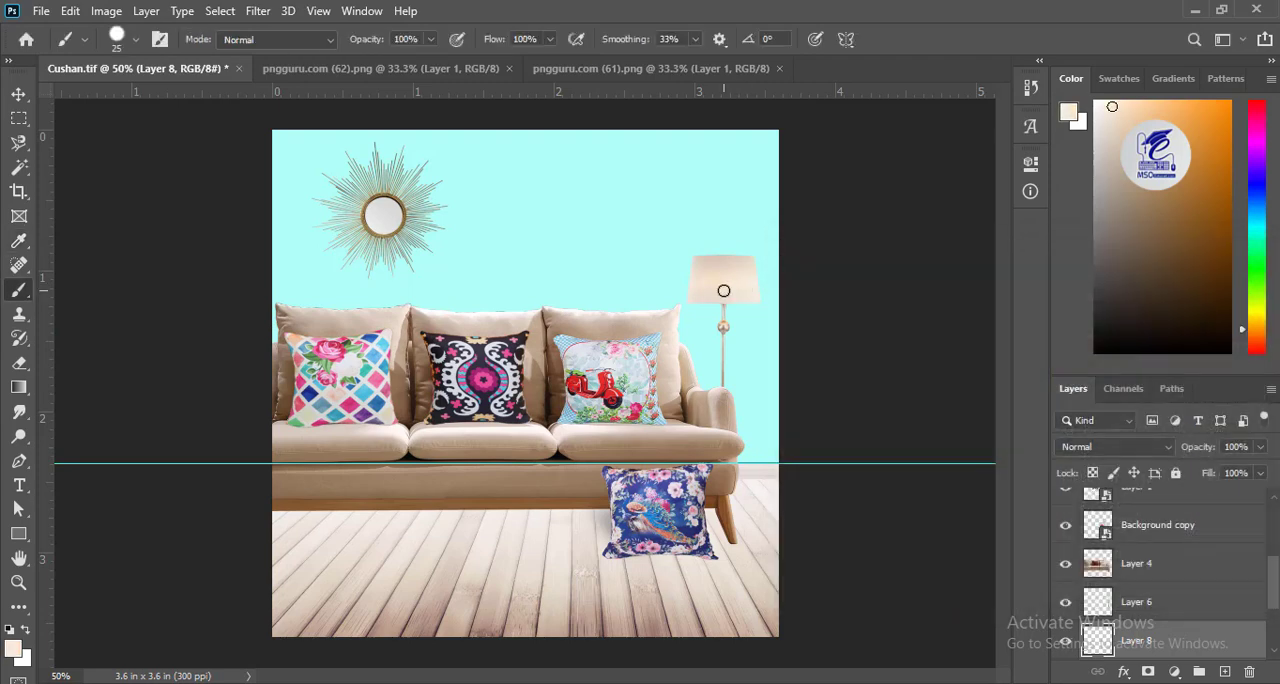
Paint a soft cream glow behind the lampshade with a 300 px Soft Round brush at 0% hardness.
{"action": "key", "text": "bracketright"}
{"action": "key", "text": "bracketright"}
{"action": "key", "text": "bracketright"}
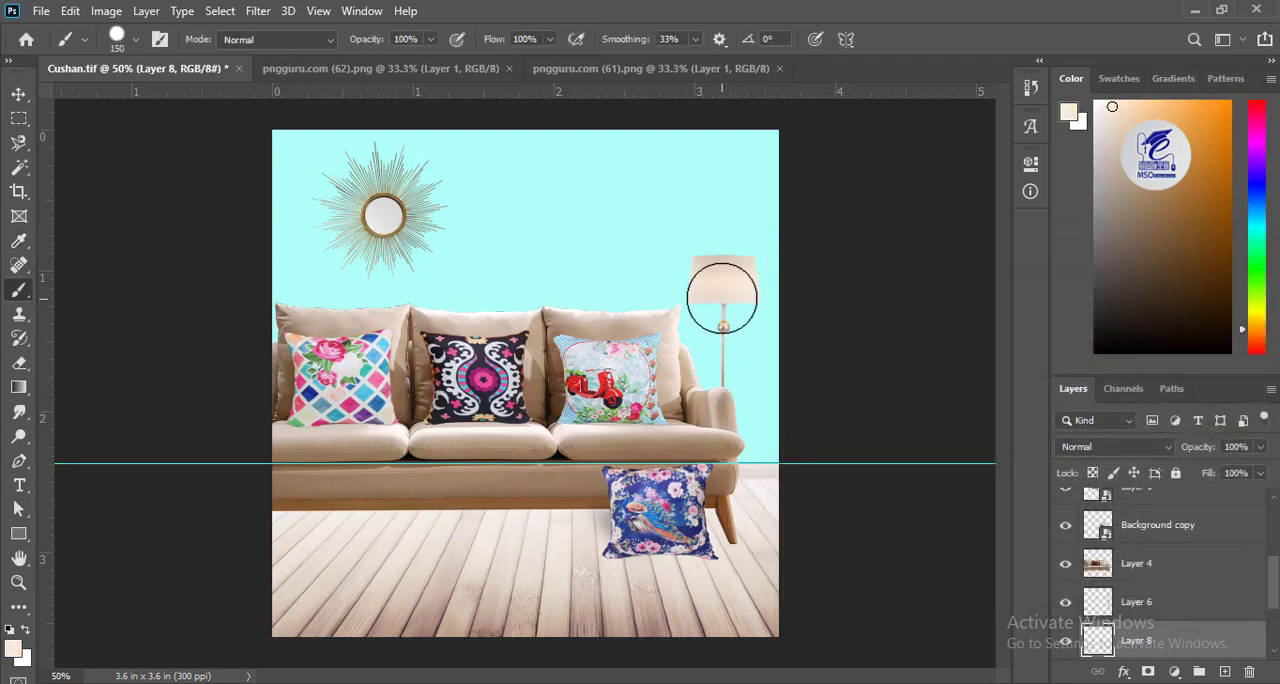
{"action": "key", "text": "bracketright"}
{"action": "left_click", "coordinate": [116, 38]}
{"action": "left_click", "coordinate": [109, 247]}
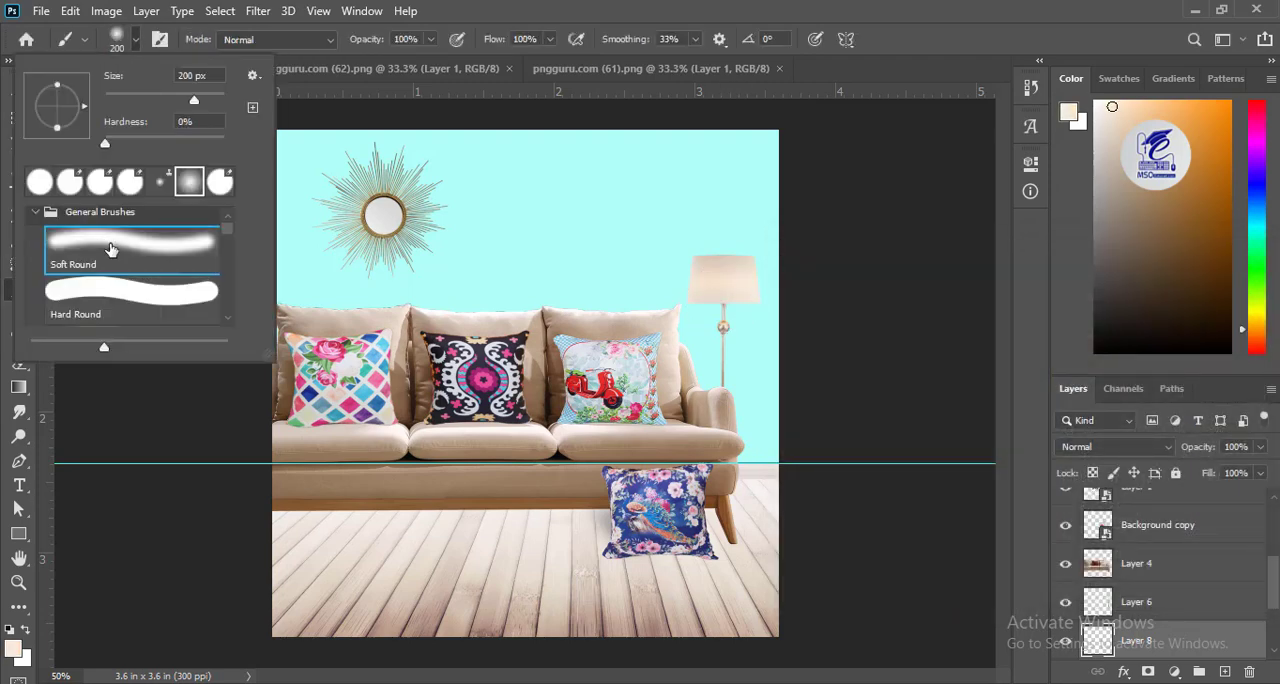
{"action": "left_click", "coordinate": [117, 36]}
{"action": "key", "text": "bracketright"}
{"action": "key", "text": "bracketright"}
{"action": "key", "text": "bracketright"}
{"action": "key", "text": "bracketright"}
{"action": "left_click", "coordinate": [725, 294]}
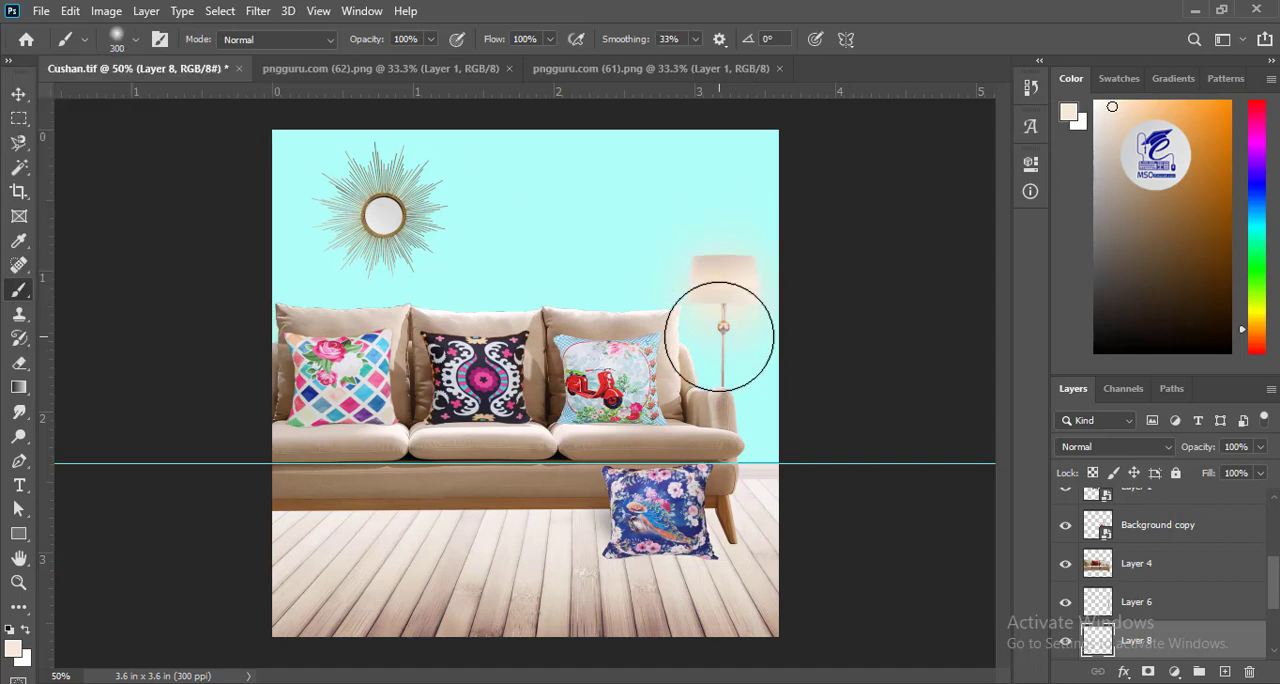
Undo the cream glow behind the lampshade and try a single soft dab there with a 400 px brush.
{"action": "key", "text": "ctrl+z"}
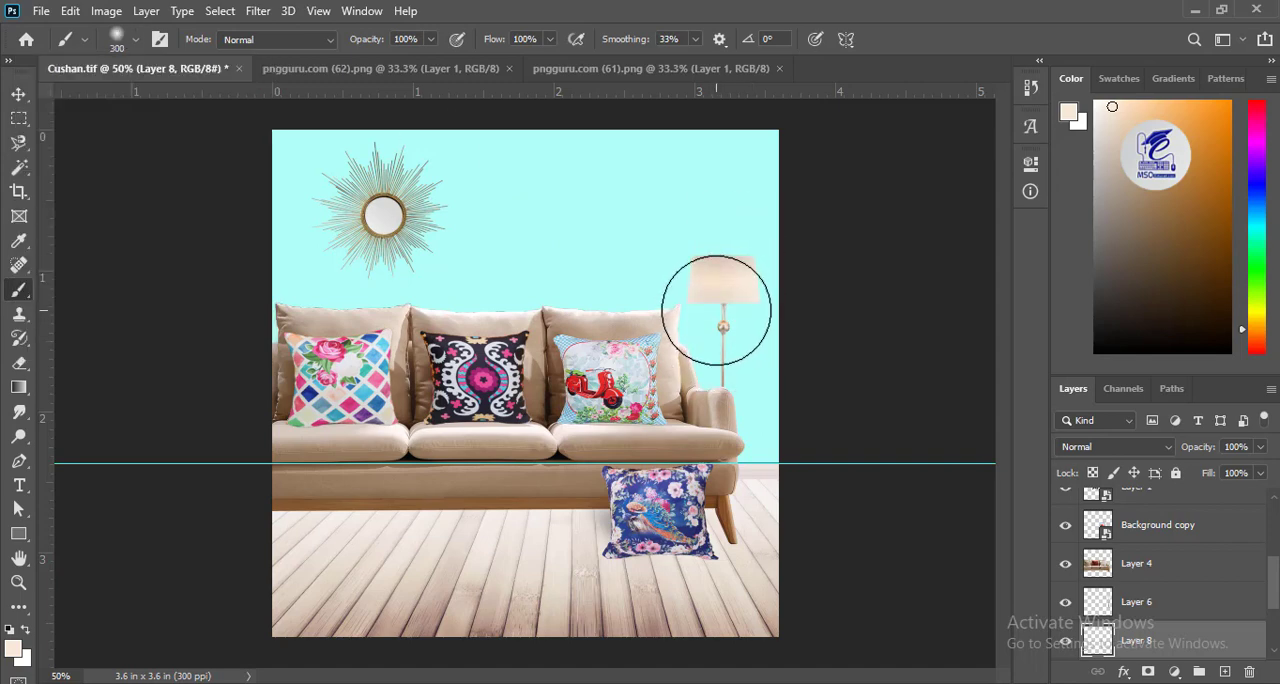
{"action": "key", "text": "bracketright"}
{"action": "key", "text": "bracketright"}
{"action": "key", "text": "bracketright"}
{"action": "key", "text": "bracketright"}
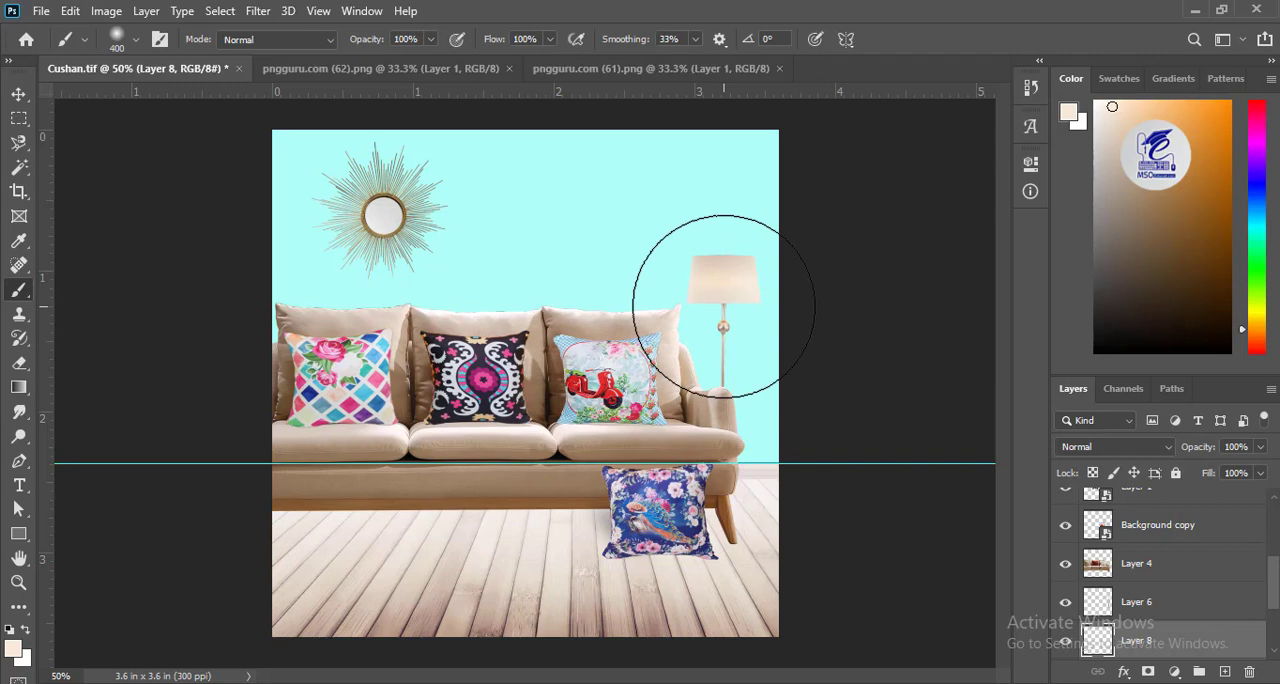
{"action": "key", "text": "bracketleft"}
{"action": "left_click", "coordinate": [723, 306]}
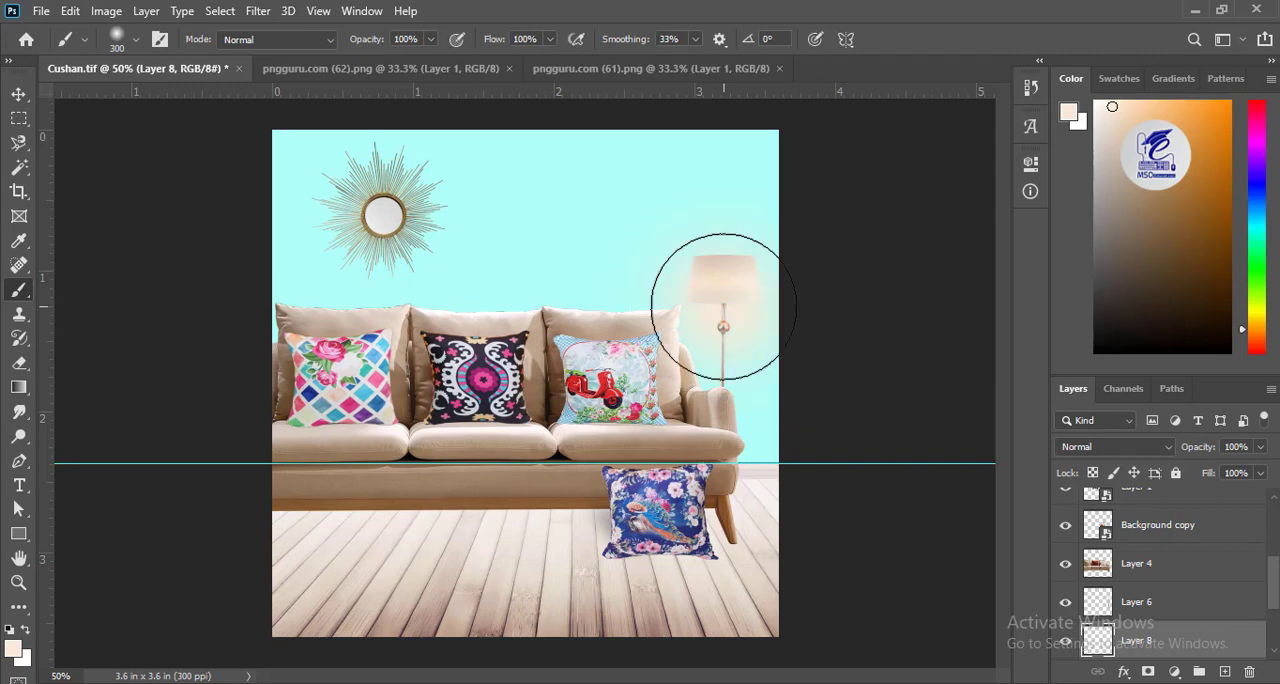
{"action": "key", "text": "ctrl+z"}
Change the foreground colour to the pale yellow #fdf3cc.
{"action": "left_click", "coordinate": [13, 648]}
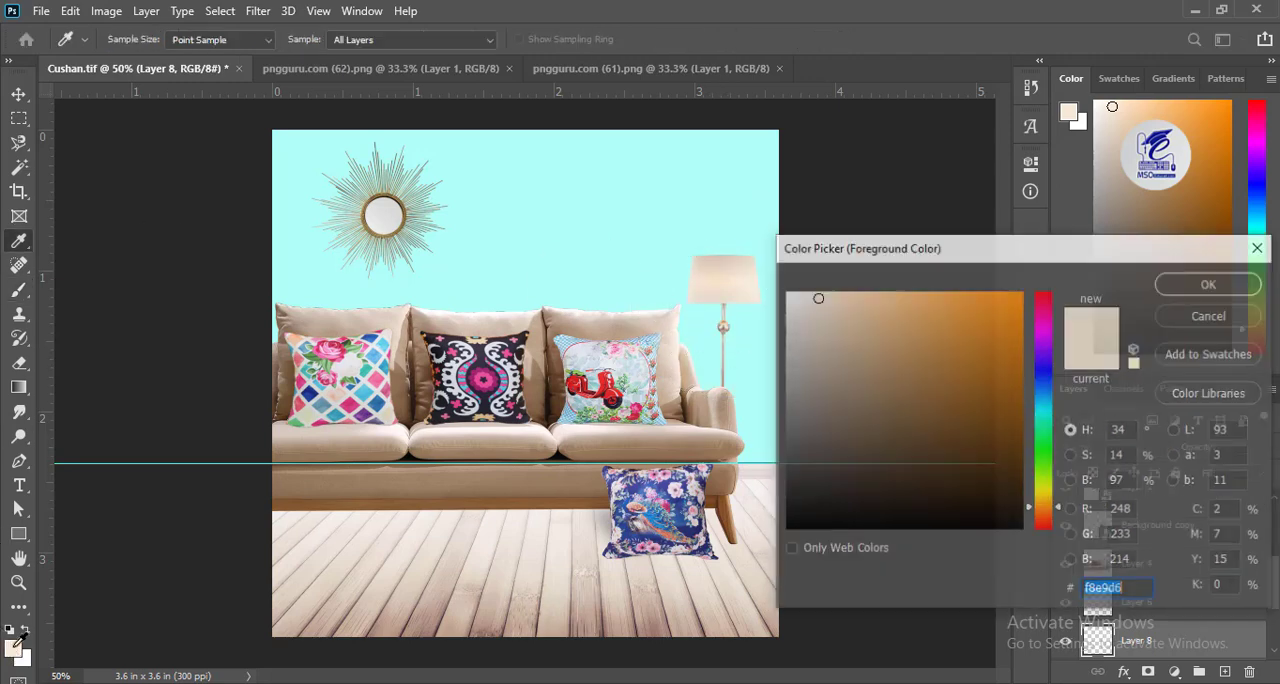
{"action": "left_click", "coordinate": [821, 290]}
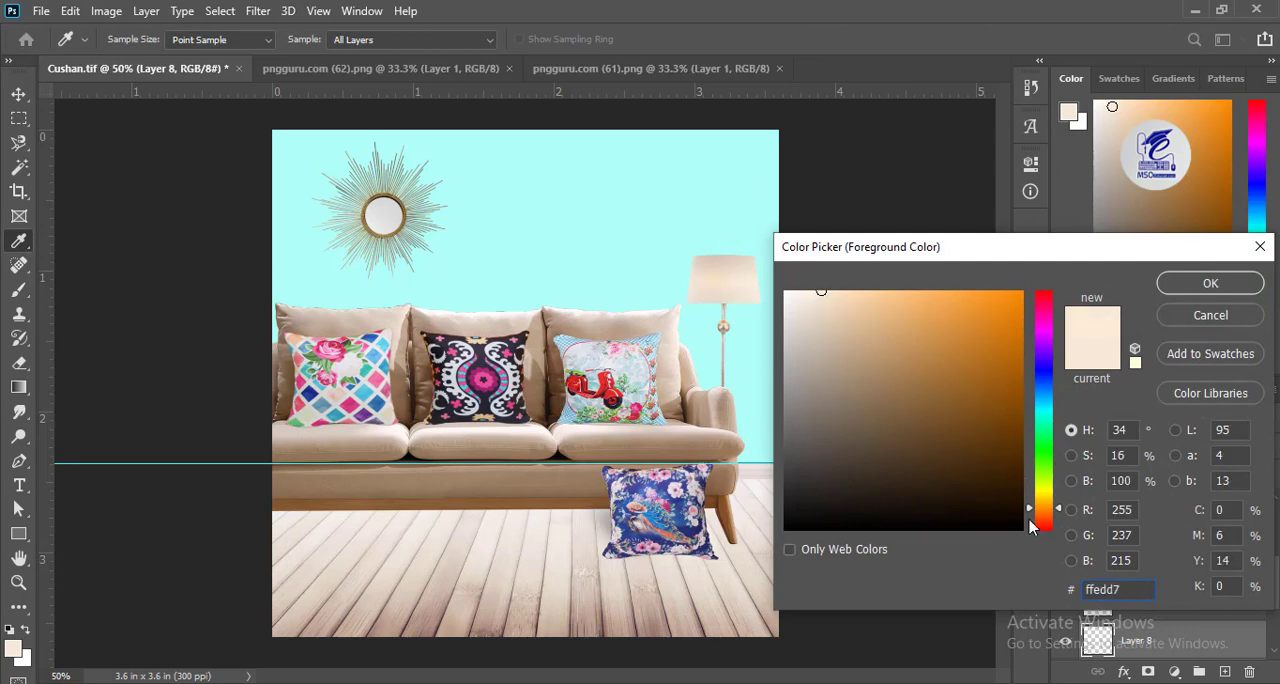
{"action": "left_click_drag", "start_coordinate": [1030, 521], "coordinate": [1030, 499]}
{"action": "left_click", "coordinate": [825, 293]}
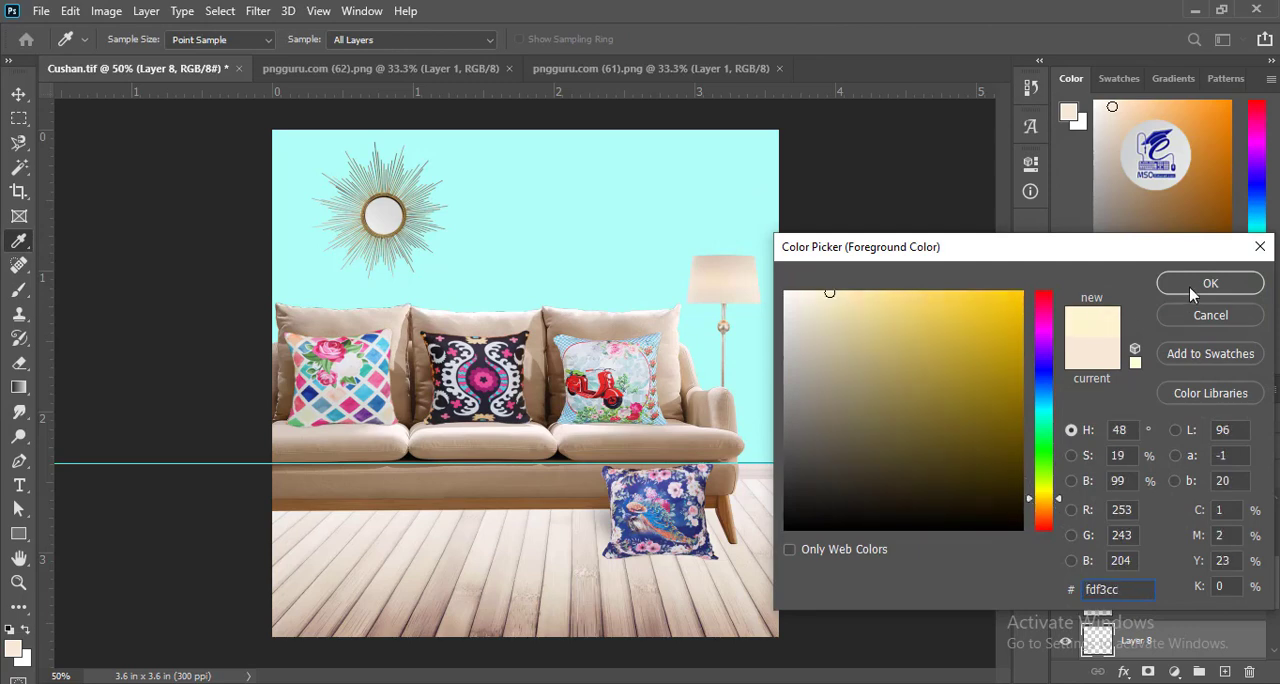
{"action": "left_click", "coordinate": [1210, 284]}
{"action": "mouse_move", "coordinate": [729, 271]}
{"action": "left_mouse_down"}
{"action": "mouse_move", "coordinate": [752, 352]}
{"action": "mouse_move", "coordinate": [715, 347]}
{"action": "mouse_move", "coordinate": [716, 286]}
{"action": "left_mouse_up"}
{"action": "key", "text": "ctrl+z"}
{"action": "key", "text": "ctrl+z"}
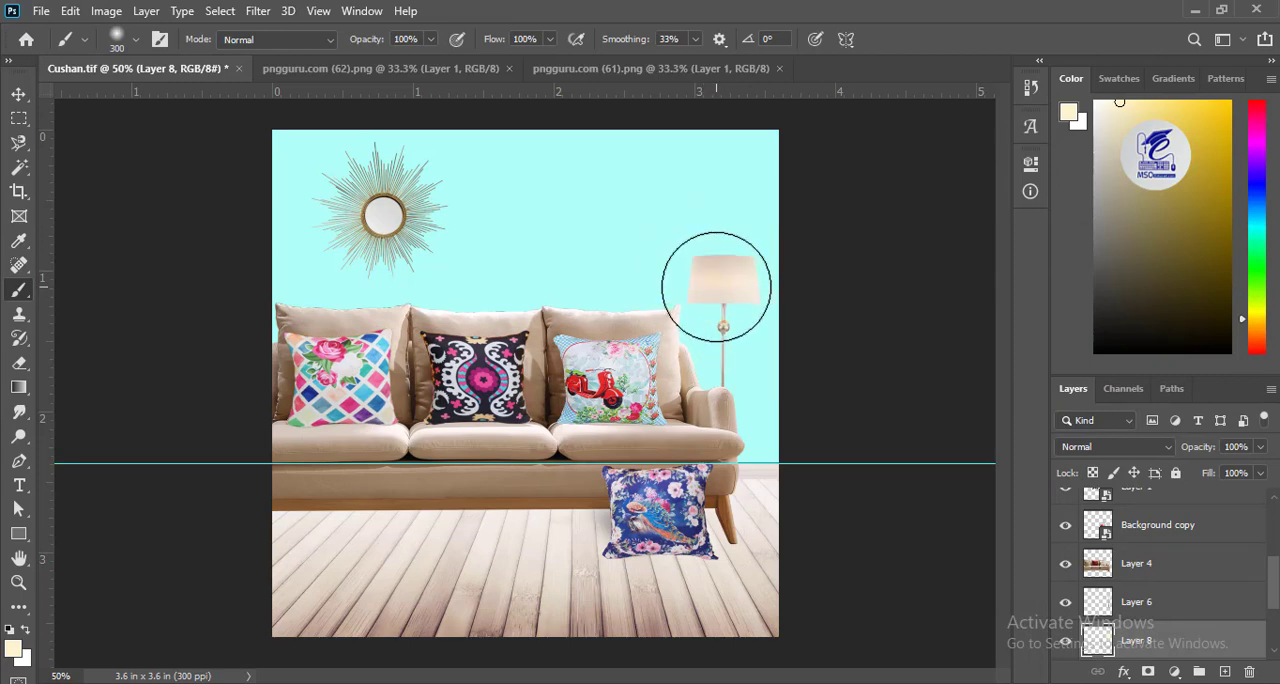
Paint a soft pale yellow glow behind the lampshade with a 600 px brush and reduce its layer opacity to 76%.
{"action": "key", "text": "bracketright"}
{"action": "key", "text": "bracketright"}
{"action": "key", "text": "bracketright"}
{"action": "left_click_drag", "start_coordinate": [717, 286], "coordinate": [696, 273]}
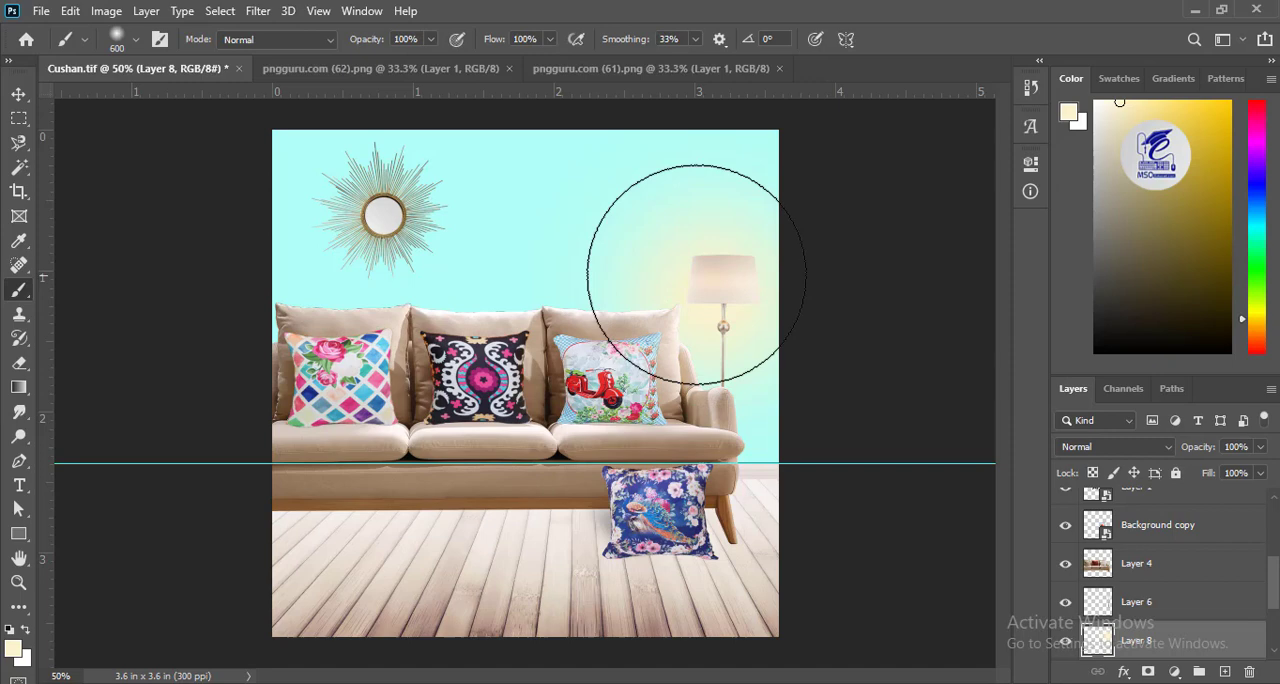
{"action": "left_click", "coordinate": [1260, 446]}
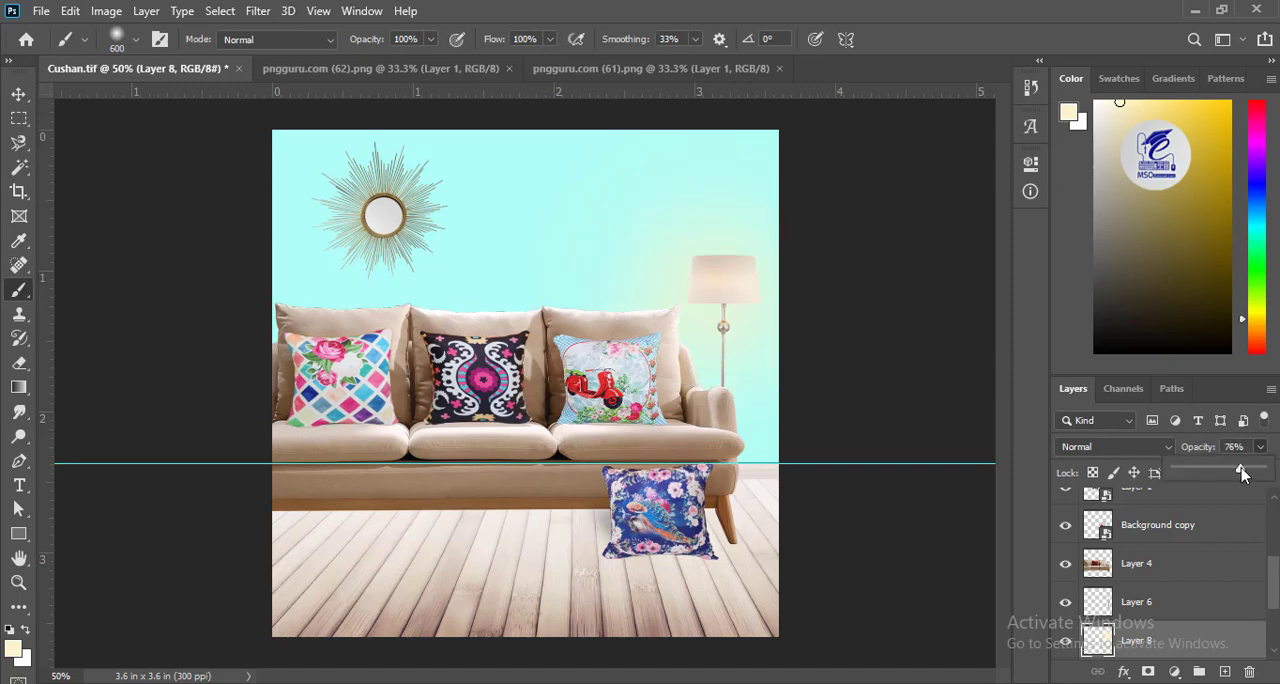
Scale the glow down to about 74% and position it behind the lampshade.
{"action": "left_click", "coordinate": [18, 93]}
{"action": "key", "text": "ctrl+t"}
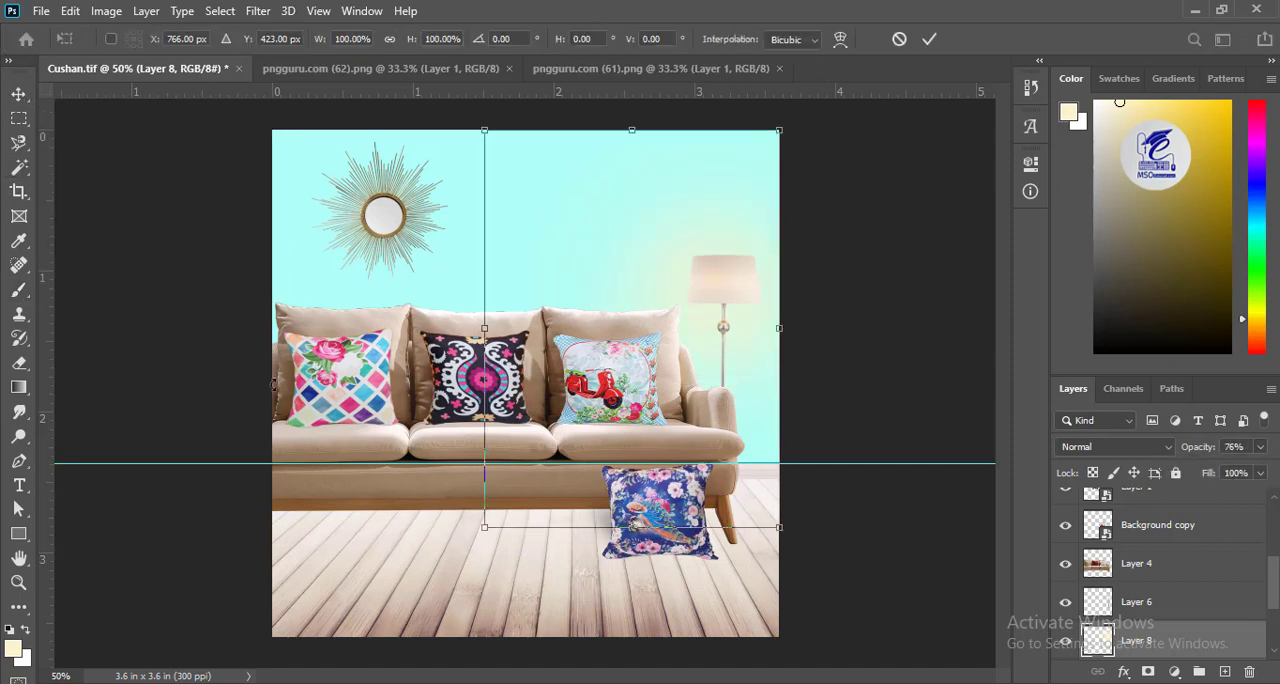
{"action": "left_click_drag", "start_coordinate": [500, 516], "coordinate": [577, 413]}
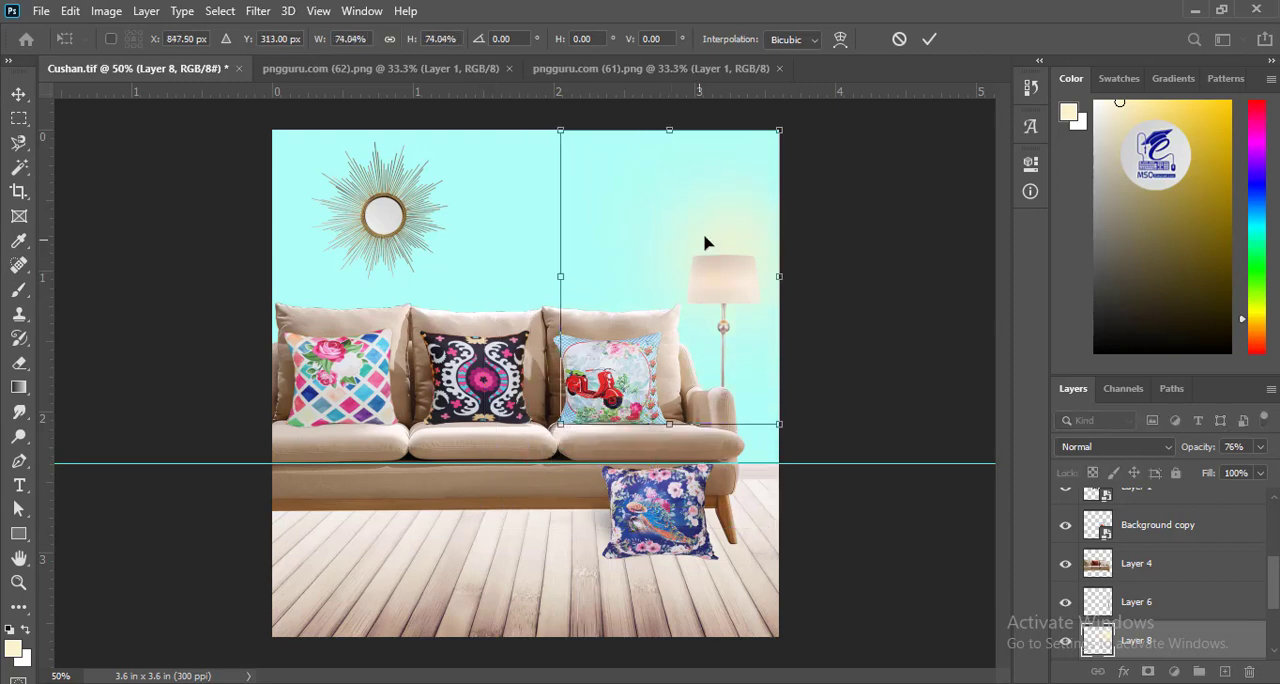
{"action": "left_click_drag", "start_coordinate": [704, 245], "coordinate": [686, 285]}
{"action": "key", "text": "Return"}
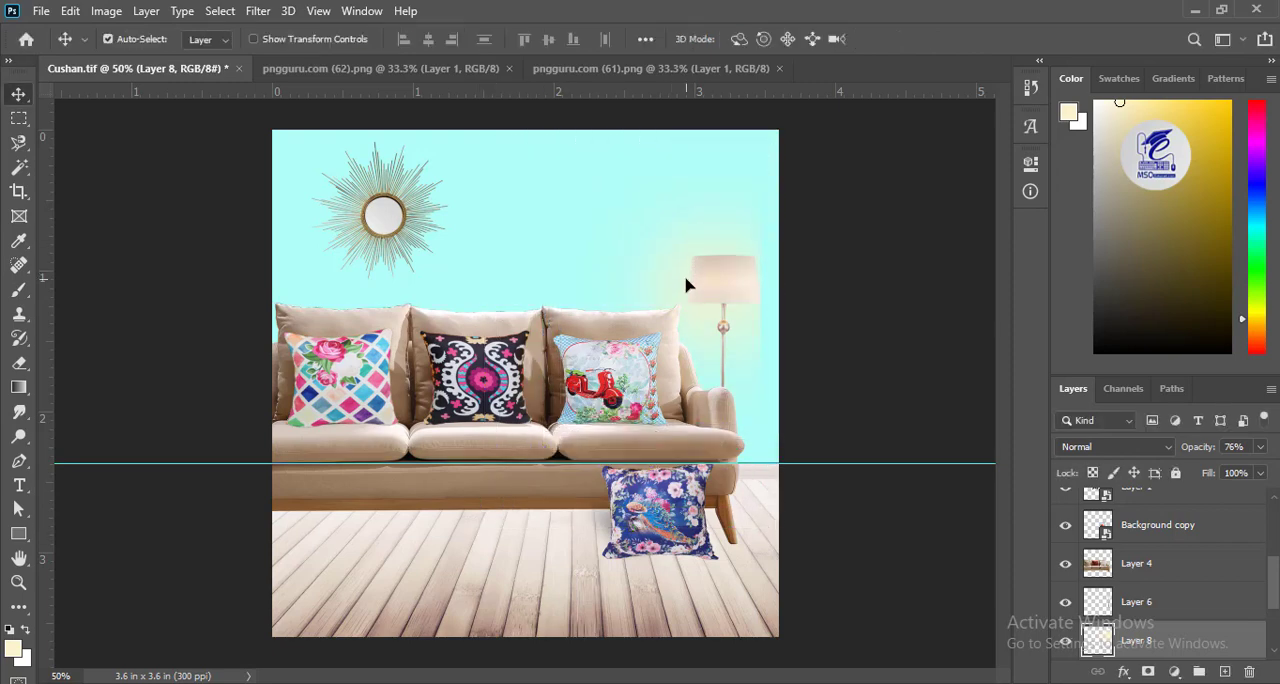
{"action": "left_click", "coordinate": [760, 322]}
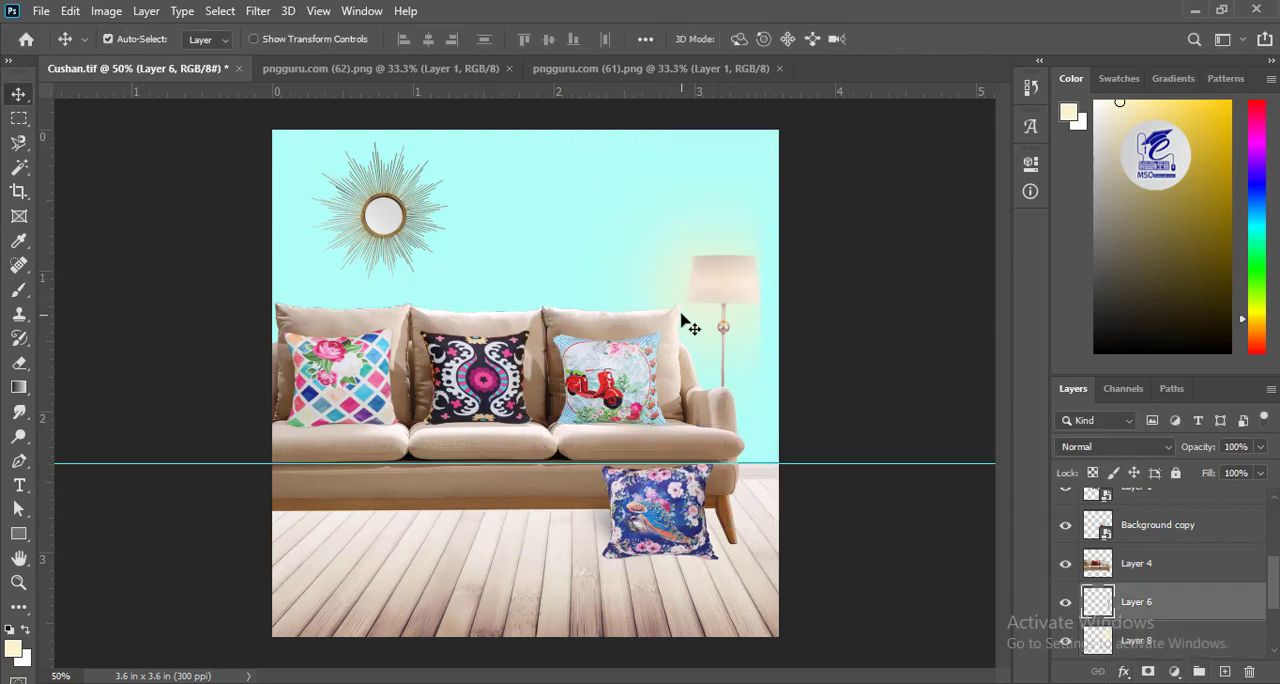
{"action": "mouse_move", "coordinate": [689, 297]}
{"action": "left_mouse_down"}
{"action": "mouse_move", "coordinate": [746, 303]}
{"action": "mouse_move", "coordinate": [702, 331]}
{"action": "mouse_move", "coordinate": [723, 325]}
{"action": "mouse_move", "coordinate": [702, 308]}
{"action": "left_mouse_up"}
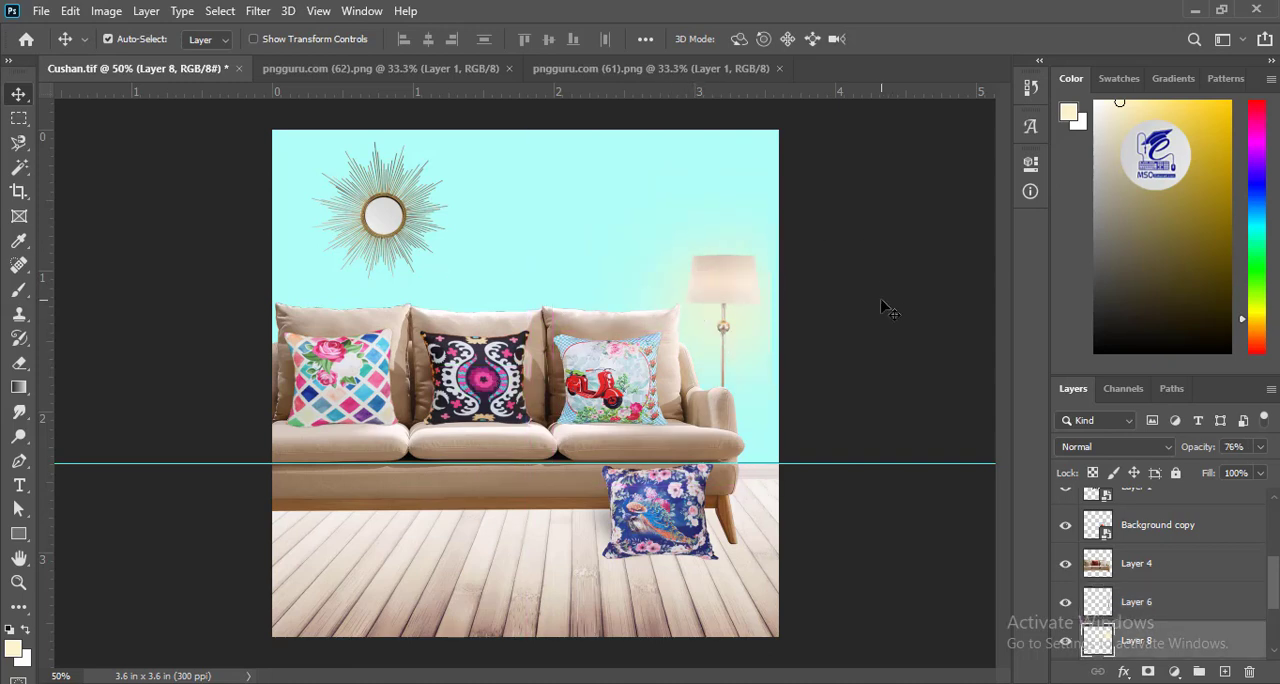
Compare the scene with the lamp glow hidden and shown, and set the glow layer's opacity to 51%.
{"action": "left_click", "coordinate": [1064, 650]}
{"action": "left_click", "coordinate": [1065, 645]}
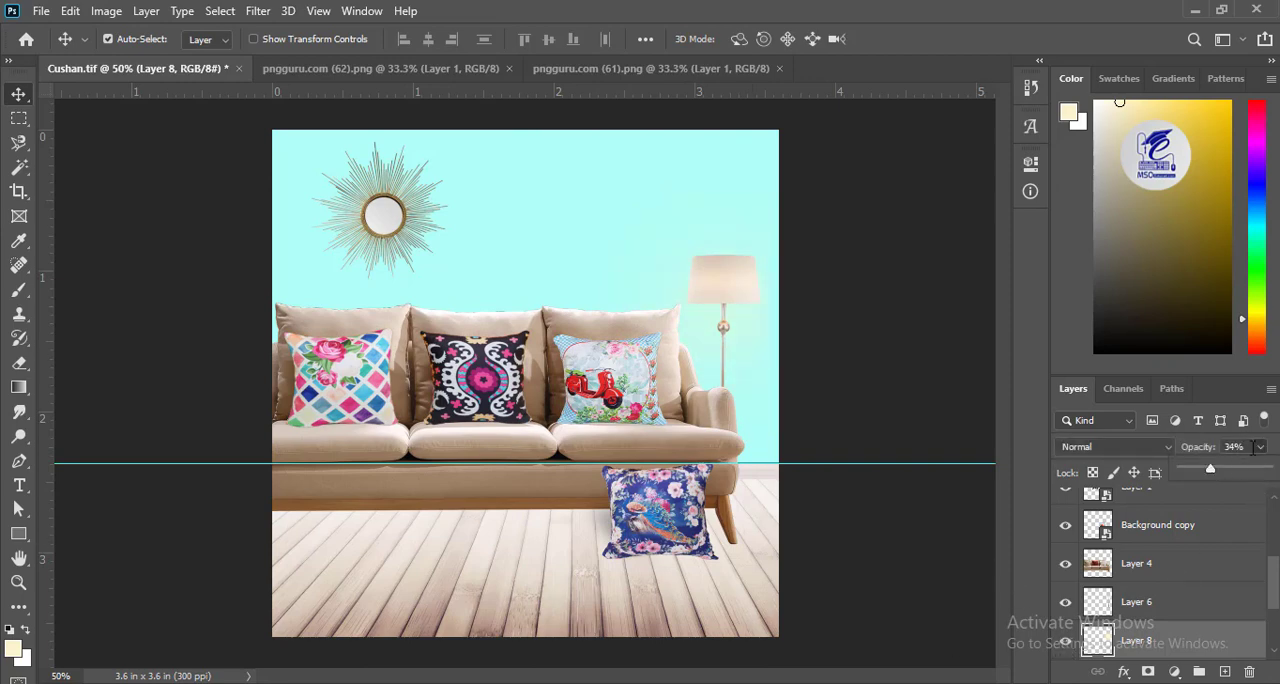
{"action": "left_click", "coordinate": [1259, 473]}
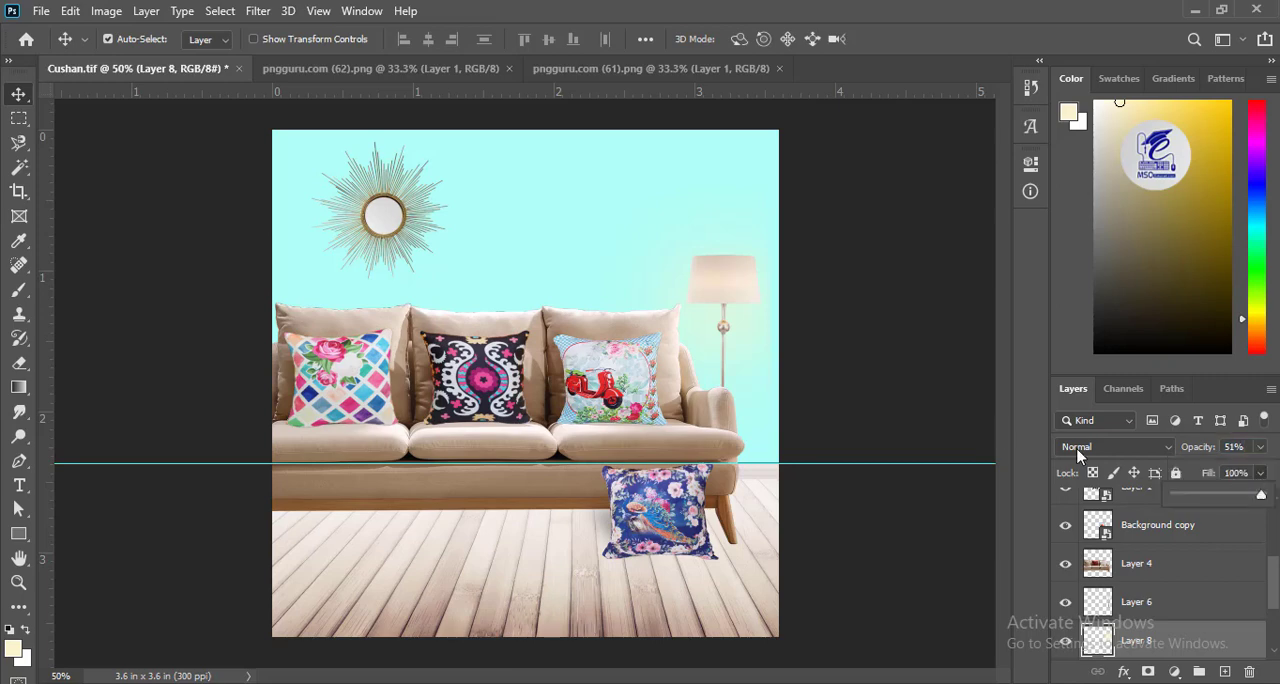
{"action": "left_click", "coordinate": [21, 98]}
{"action": "left_click", "coordinate": [898, 266]}
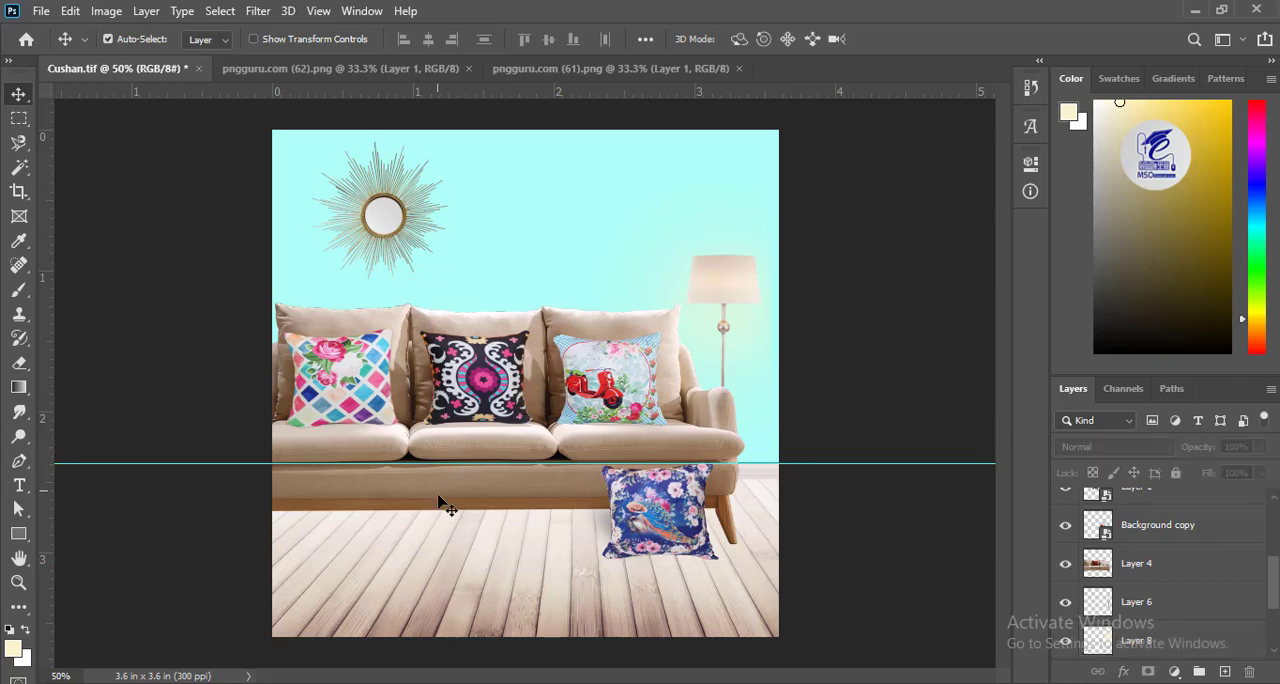
Add a new empty layer directly beneath the sofa layer, Layer 4.
{"action": "left_click", "coordinate": [498, 512]}
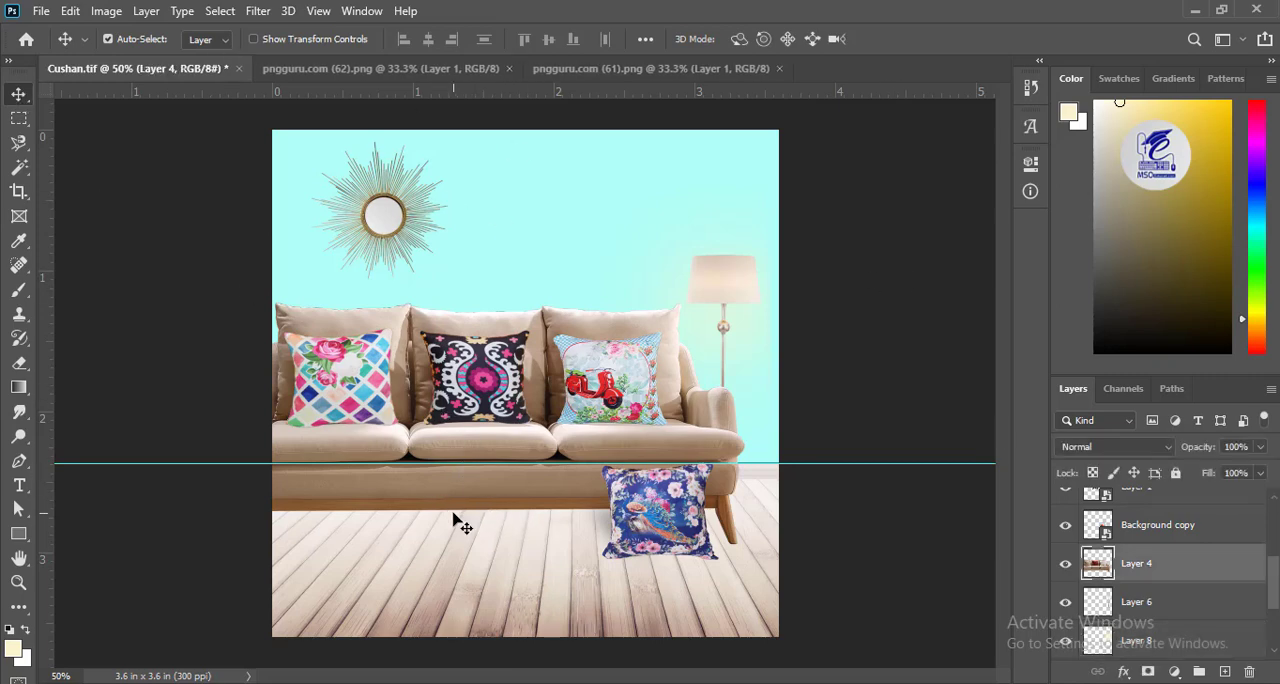
{"action": "left_click", "coordinate": [618, 538]}
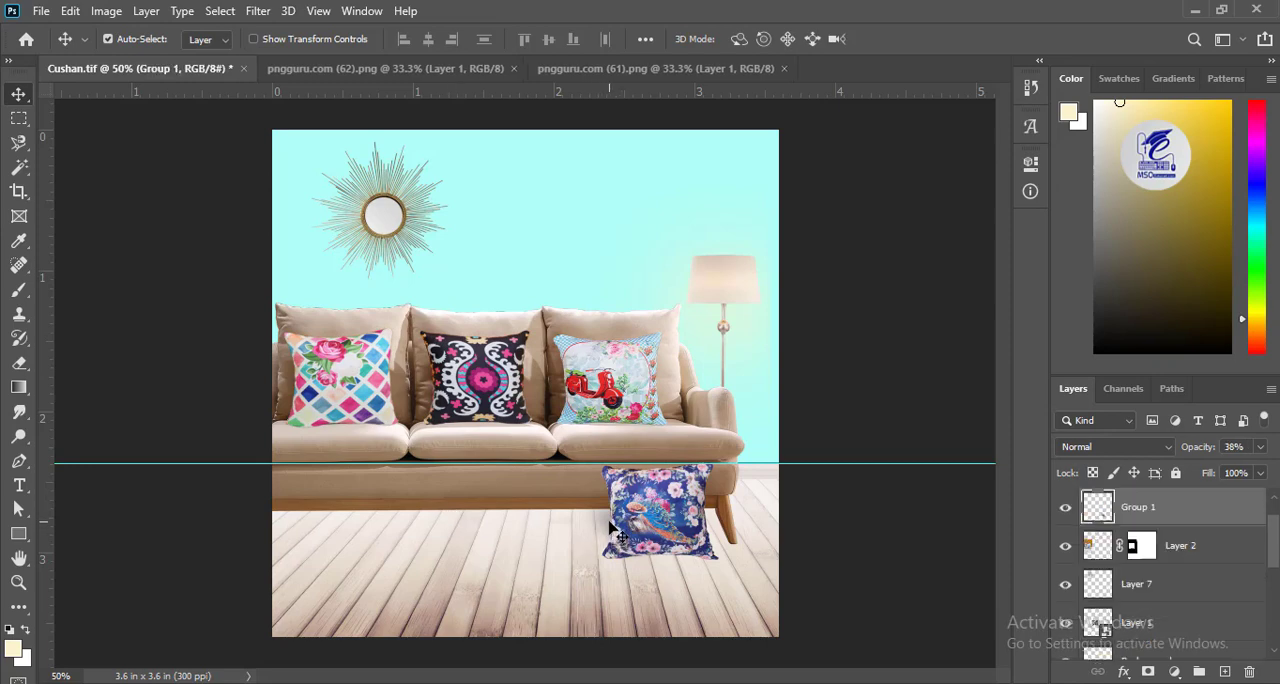
{"action": "mouse_move", "coordinate": [1277, 553]}
{"action": "left_mouse_down"}
{"action": "mouse_move", "coordinate": [1277, 630]}
{"action": "mouse_move", "coordinate": [1277, 538]}
{"action": "left_mouse_up"}
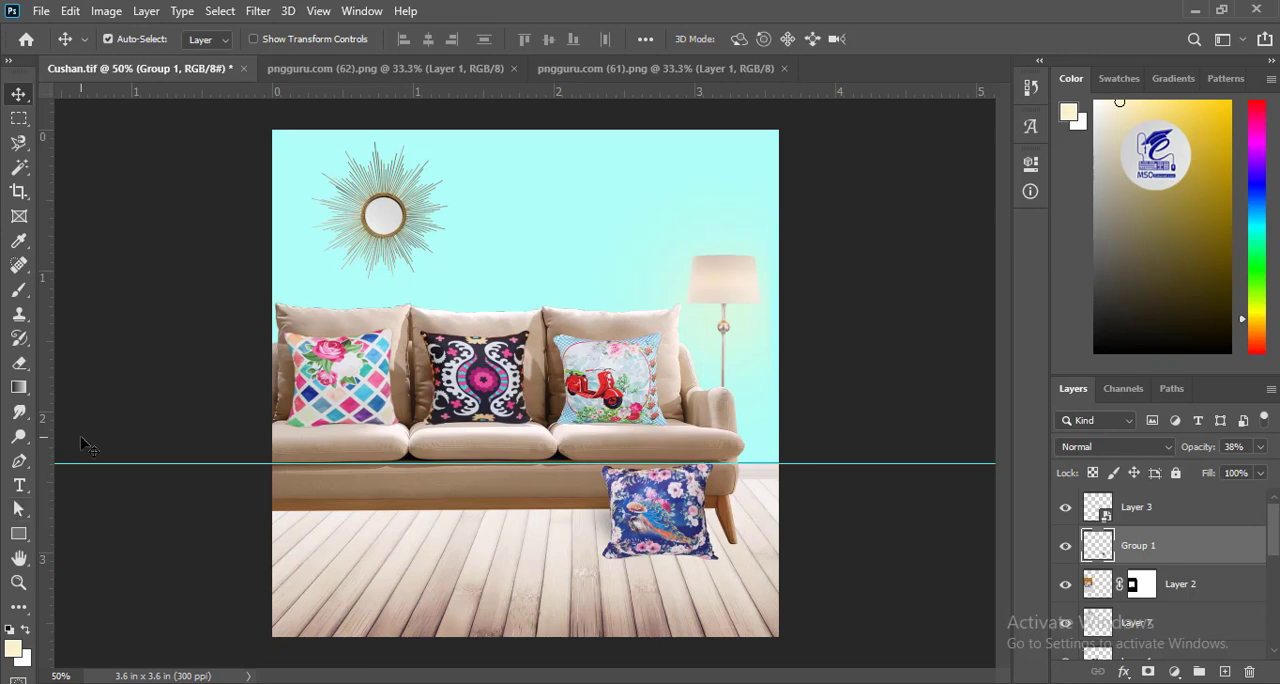
{"action": "key", "text": "p"}
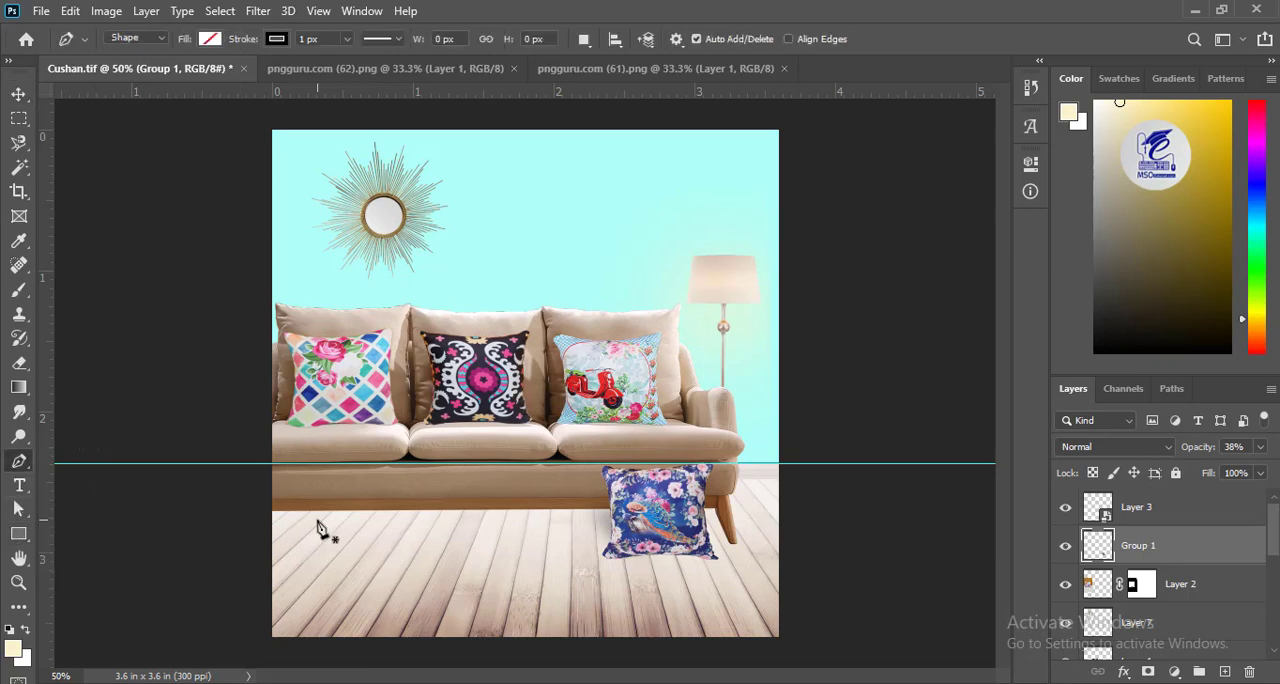
{"action": "key", "text": "v"}
{"action": "left_click", "coordinate": [370, 501], "text": "ctrl"}
{"action": "left_click", "coordinate": [1225, 673], "text": "ctrl"}
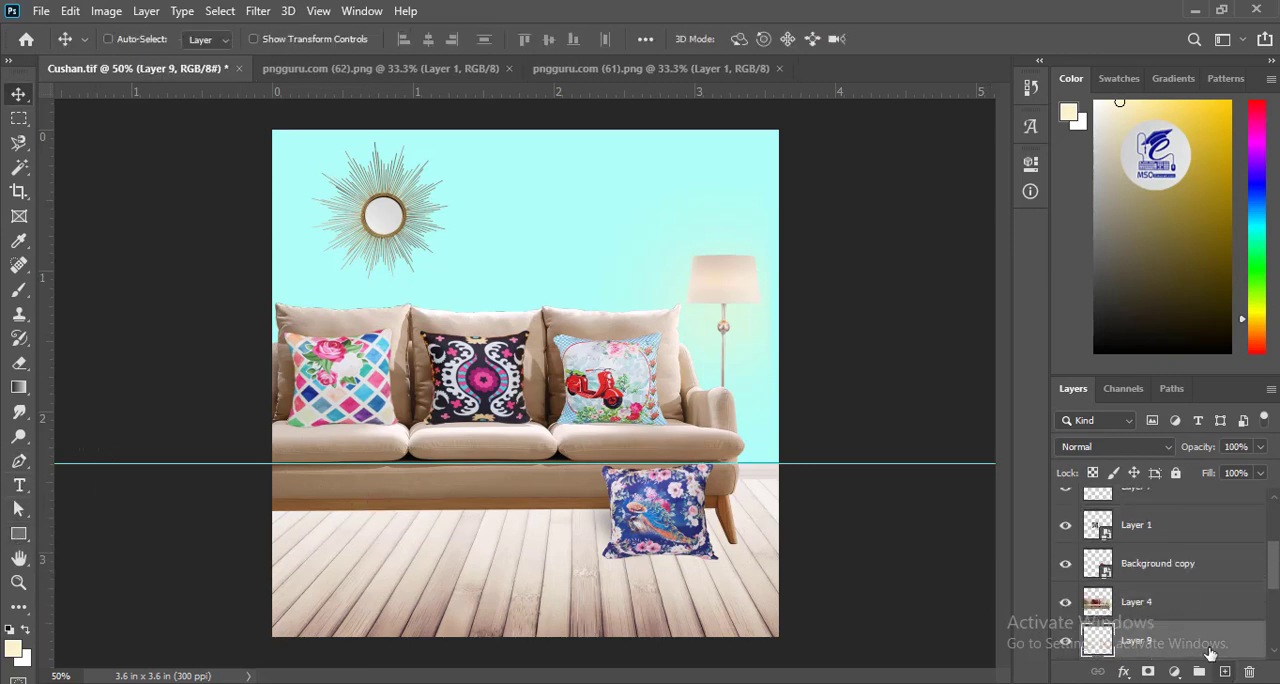
{"action": "scroll", "coordinate": [1240, 572], "scroll_direction": "down", "scroll_amount": 2}
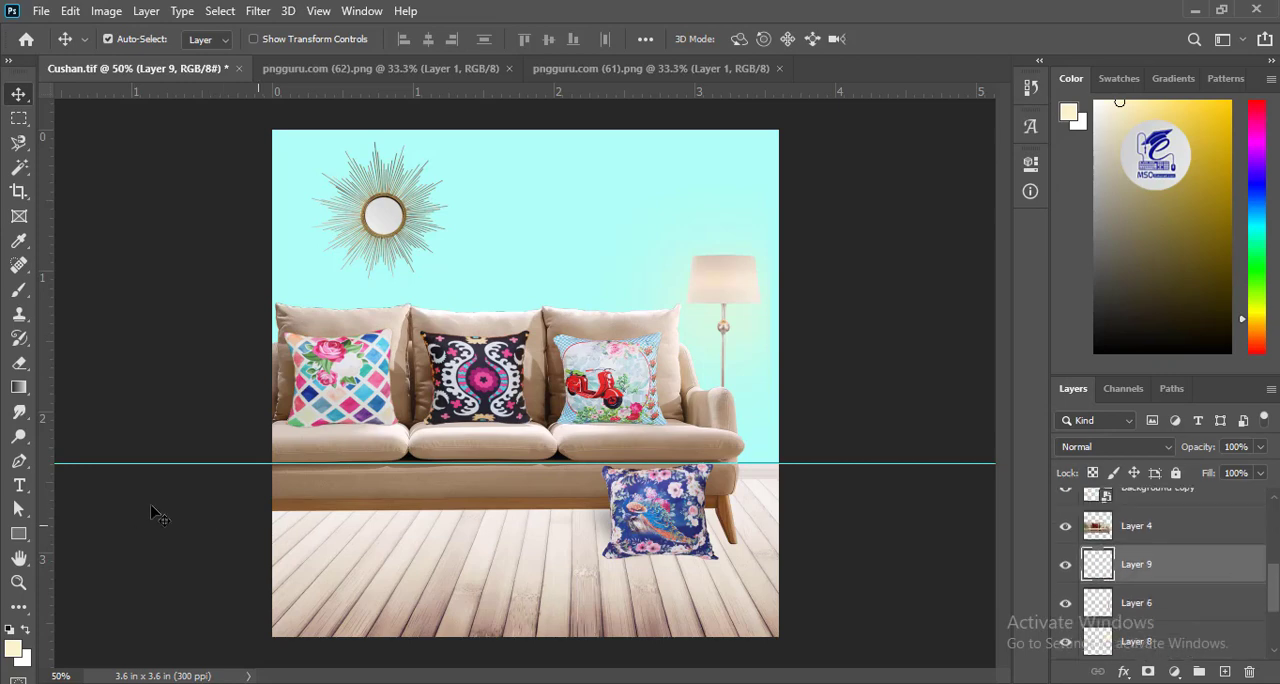
Draw a closed Pen shape about 1014 by 120 px along the sofa's underside, from beyond the left canvas edge to the right leg.
{"action": "key", "text": "p"}
{"action": "left_click", "coordinate": [252, 521]}
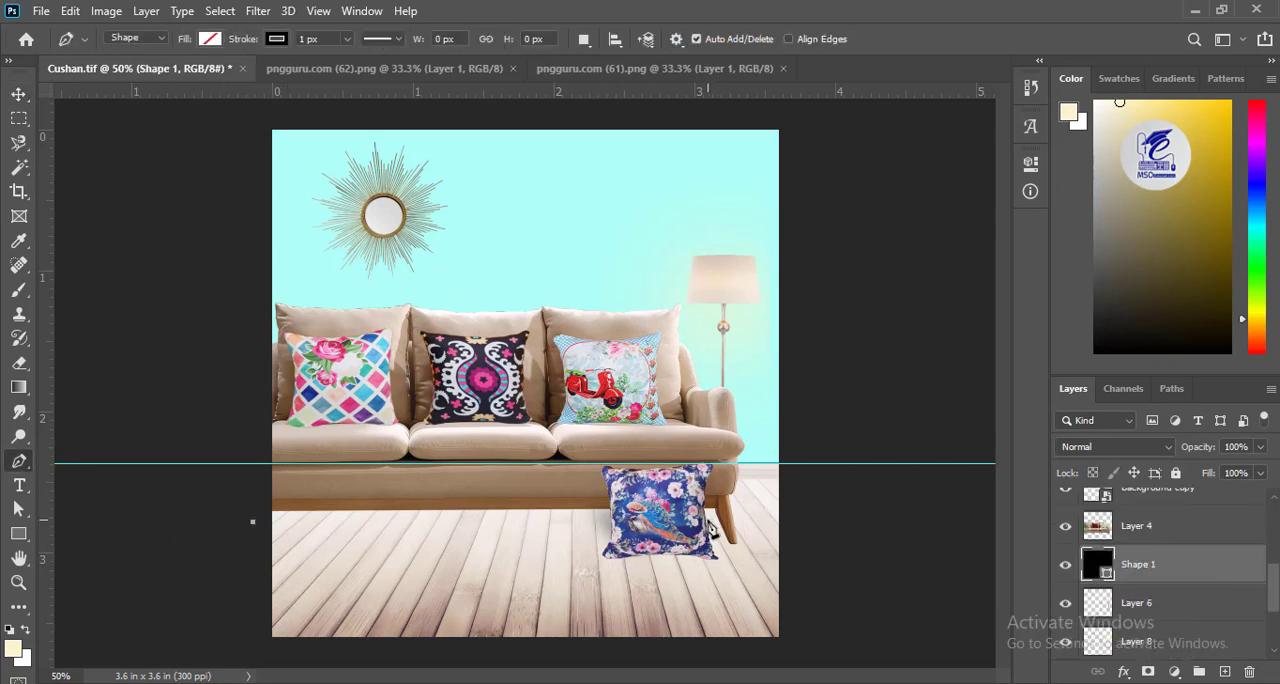
{"action": "left_click", "coordinate": [718, 541]}
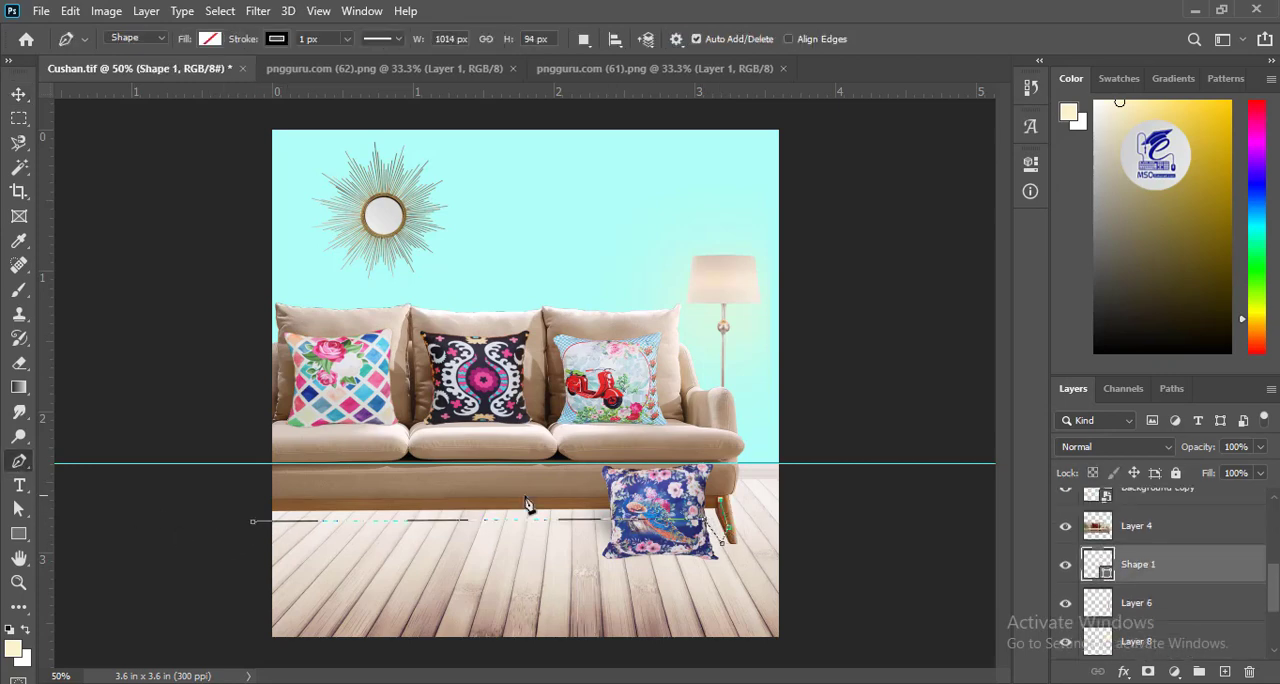
{"action": "left_click", "coordinate": [317, 487]}
{"action": "left_click", "coordinate": [252, 523]}
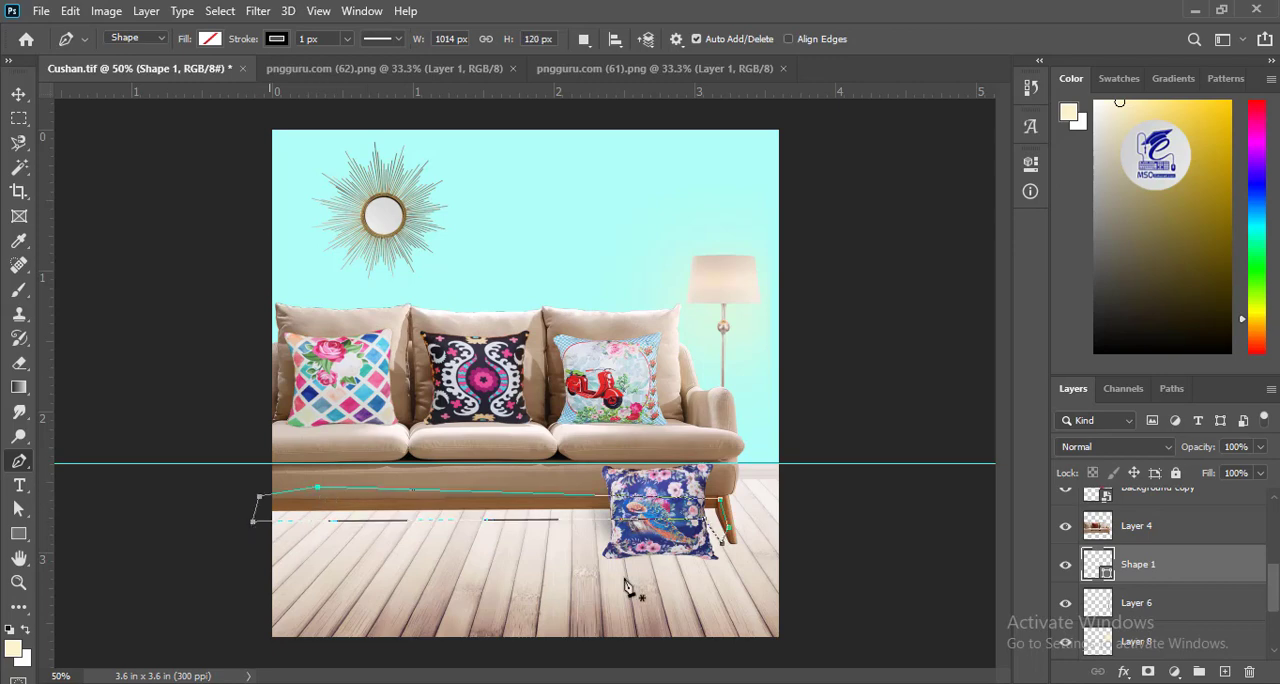
Fill the shape under the sofa with black and remove its stroke.
{"action": "left_click", "coordinate": [209, 40]}
{"action": "left_click", "coordinate": [144, 135]}
{"action": "left_click", "coordinate": [277, 41]}
{"action": "left_click", "coordinate": [167, 76]}
{"action": "left_click", "coordinate": [14, 98]}
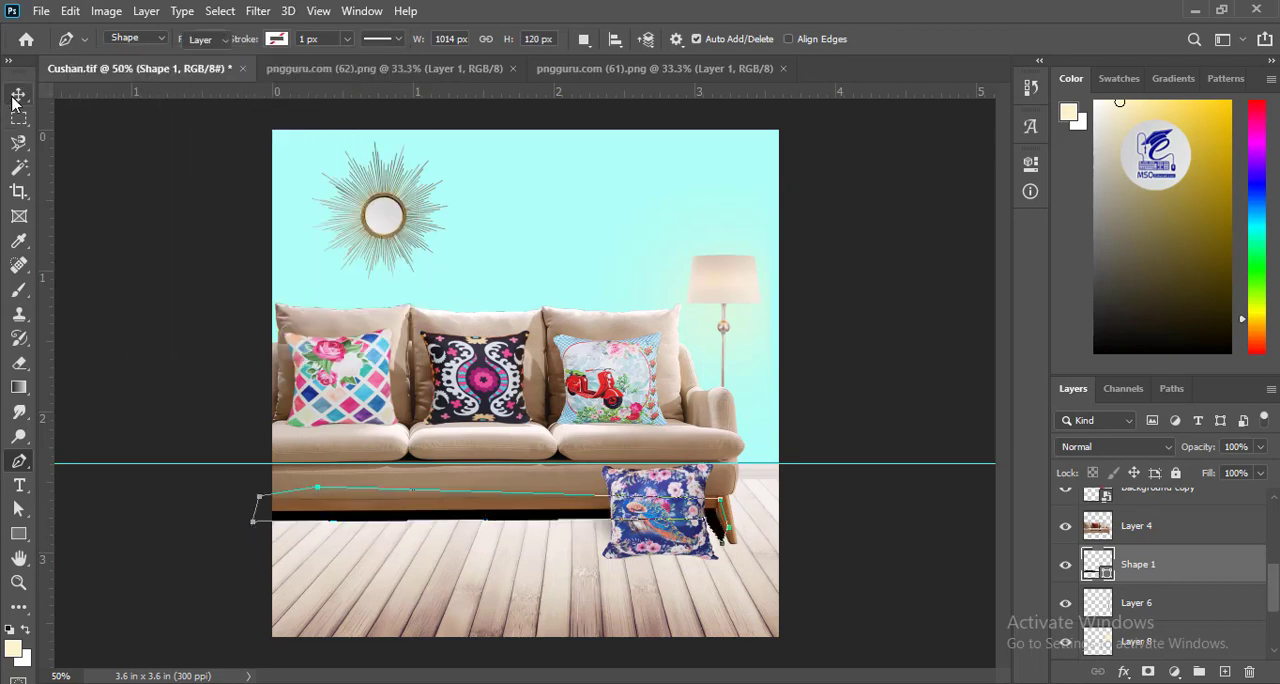
Group the black shadow shape and merge the group into one pixel layer, and apply the Blur filter to it.
{"action": "left_click", "coordinate": [1198, 671]}
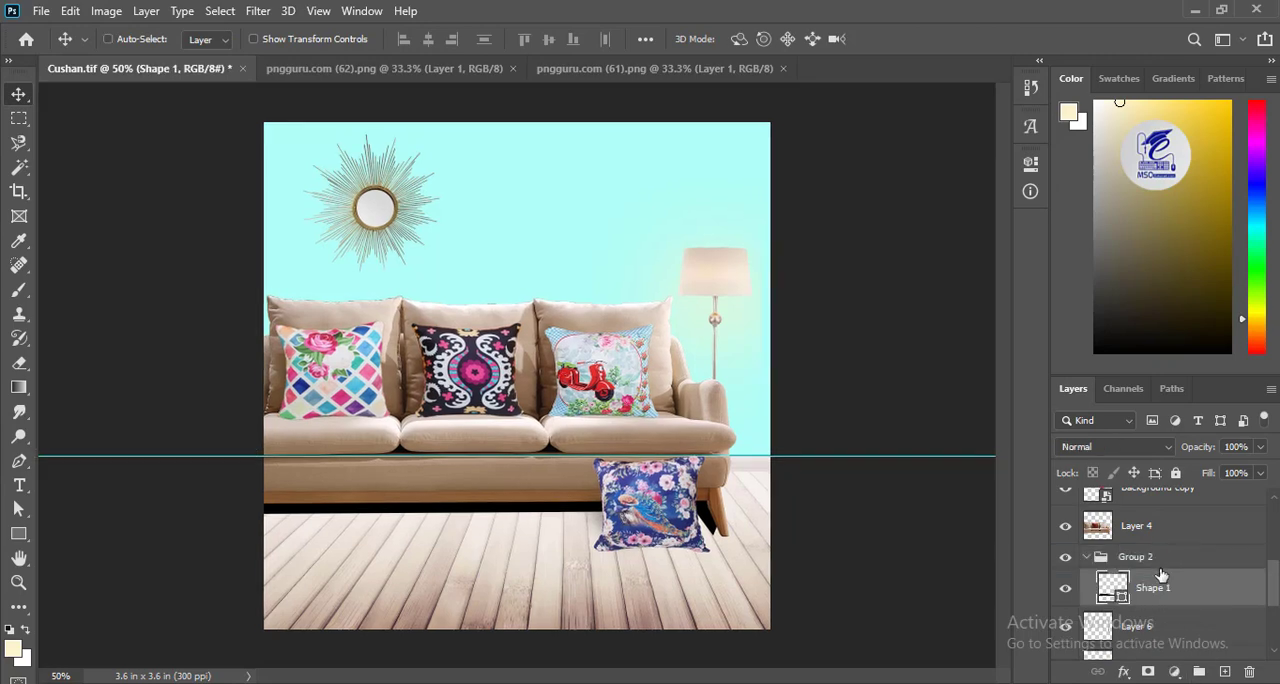
{"action": "left_click", "coordinate": [1143, 562]}
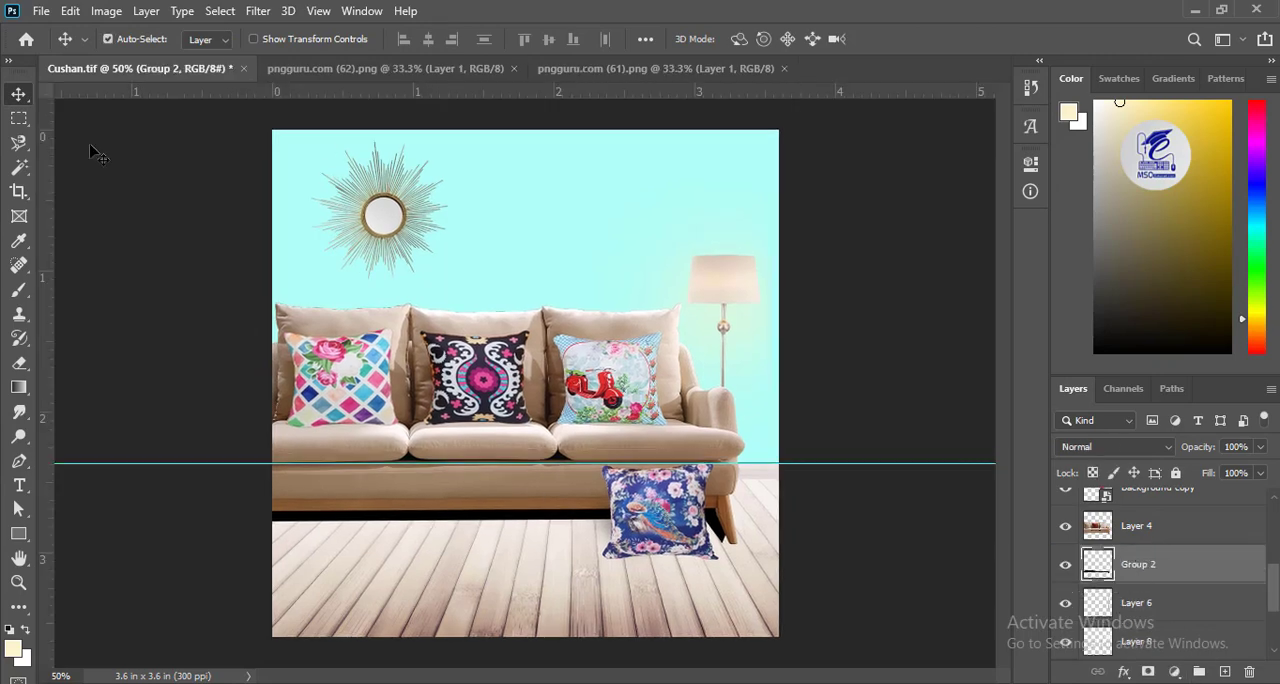
{"action": "left_click", "coordinate": [250, 10]}
{"action": "mouse_move", "coordinate": [334, 223]}
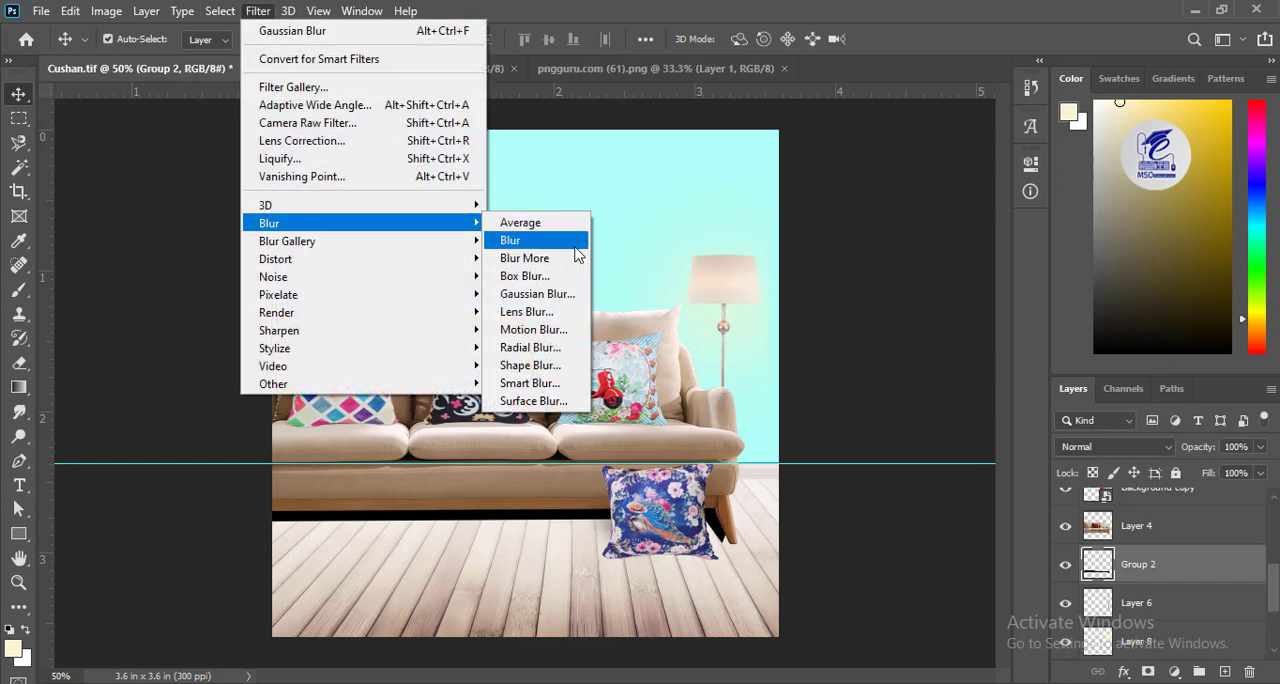
{"action": "left_click", "coordinate": [578, 241]}
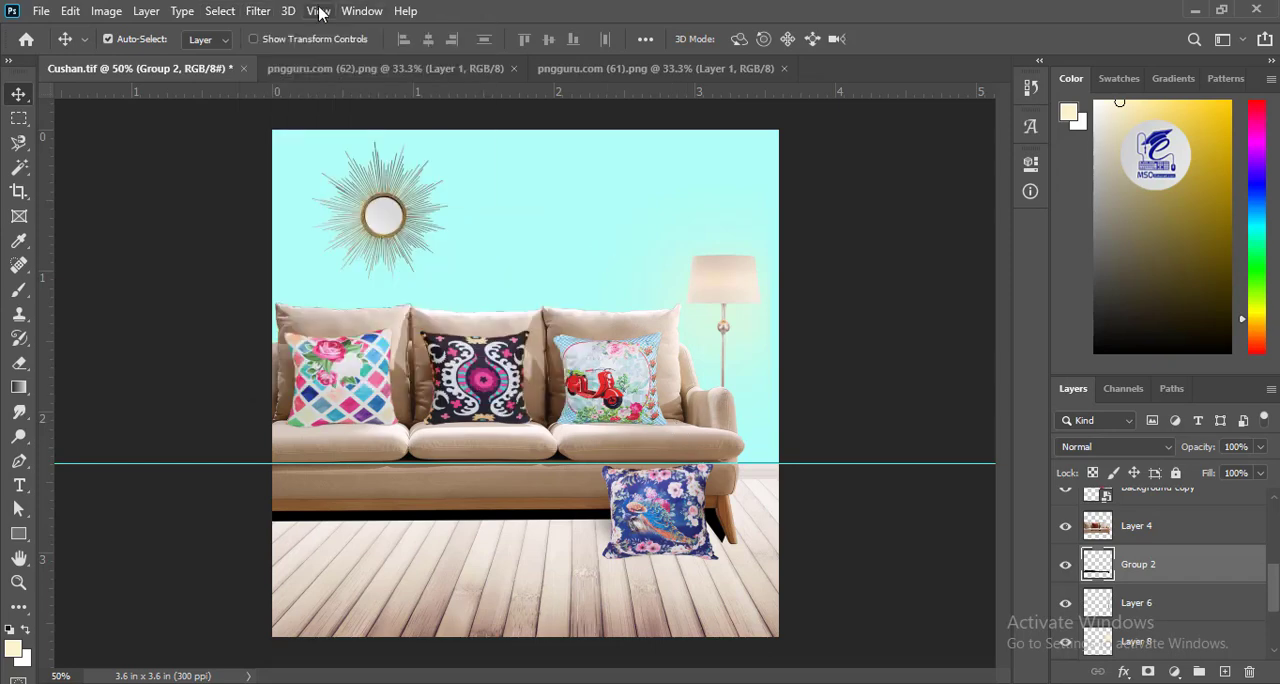
Soften the black shadow beneath the sofa with a light Gaussian Blur.
{"action": "left_click", "coordinate": [258, 10]}
{"action": "mouse_move", "coordinate": [330, 218]}
{"action": "left_click", "coordinate": [577, 293]}
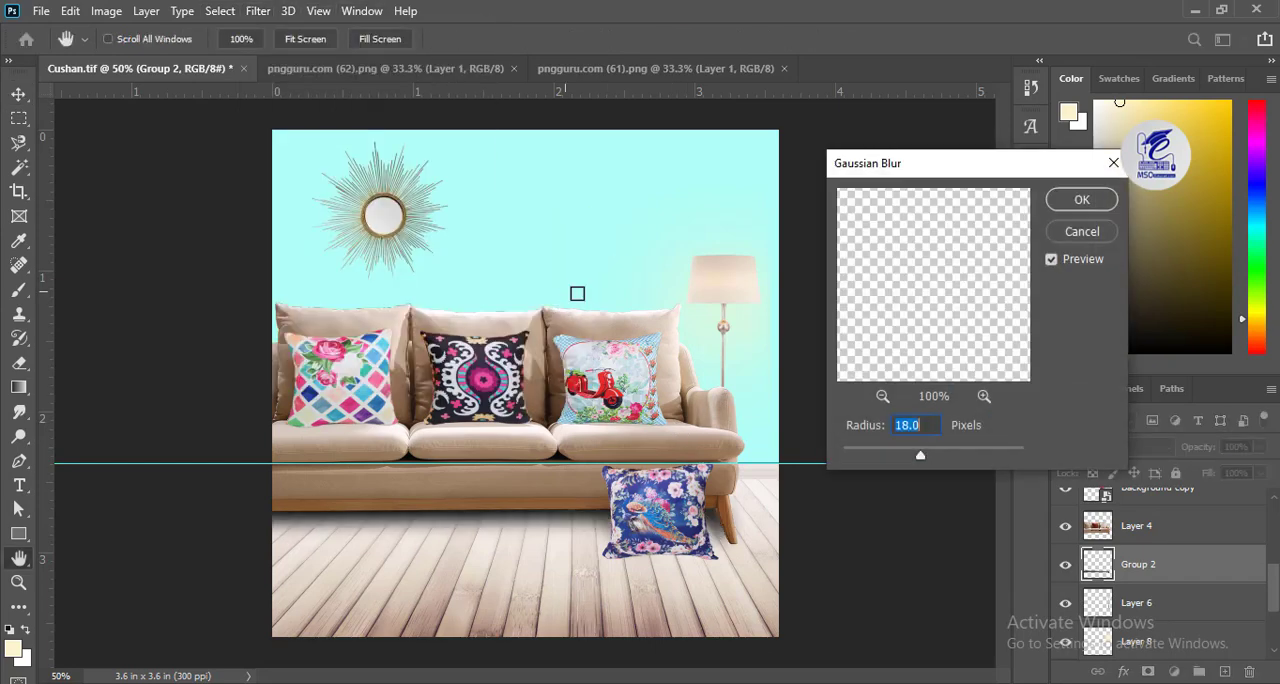
{"action": "left_click_drag", "start_coordinate": [914, 455], "coordinate": [943, 456]}
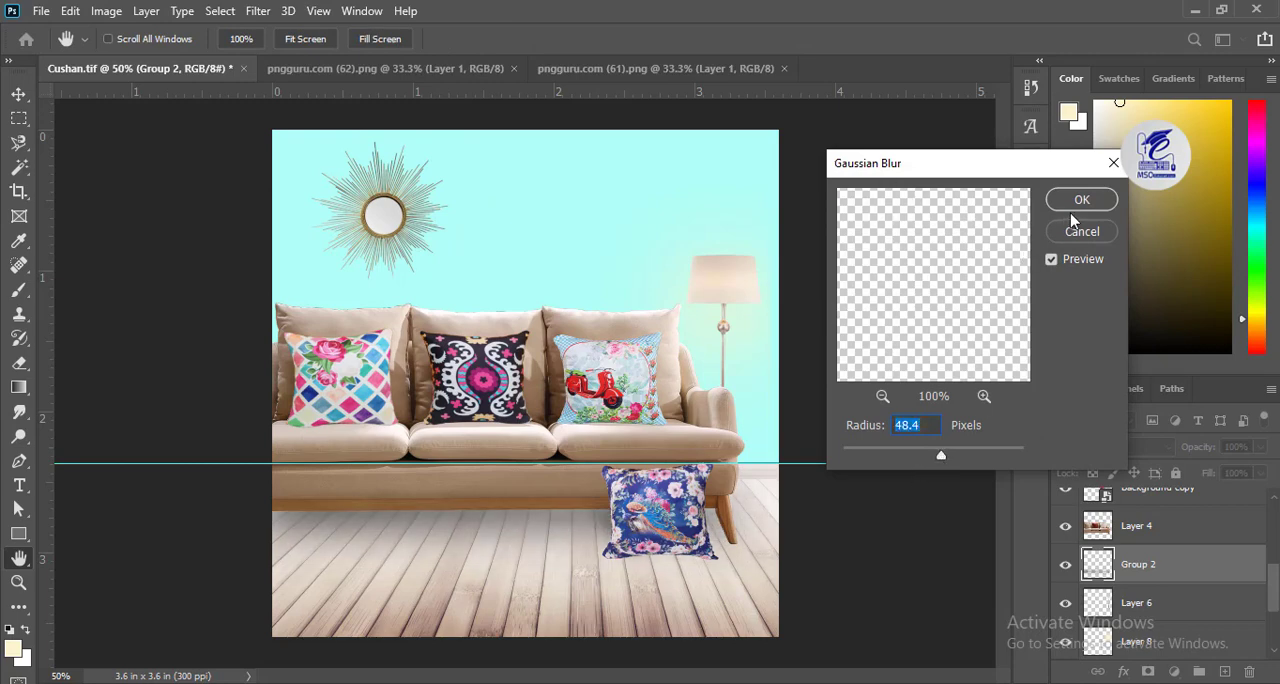
{"action": "left_click", "coordinate": [908, 453]}
{"action": "key", "text": "Return"}
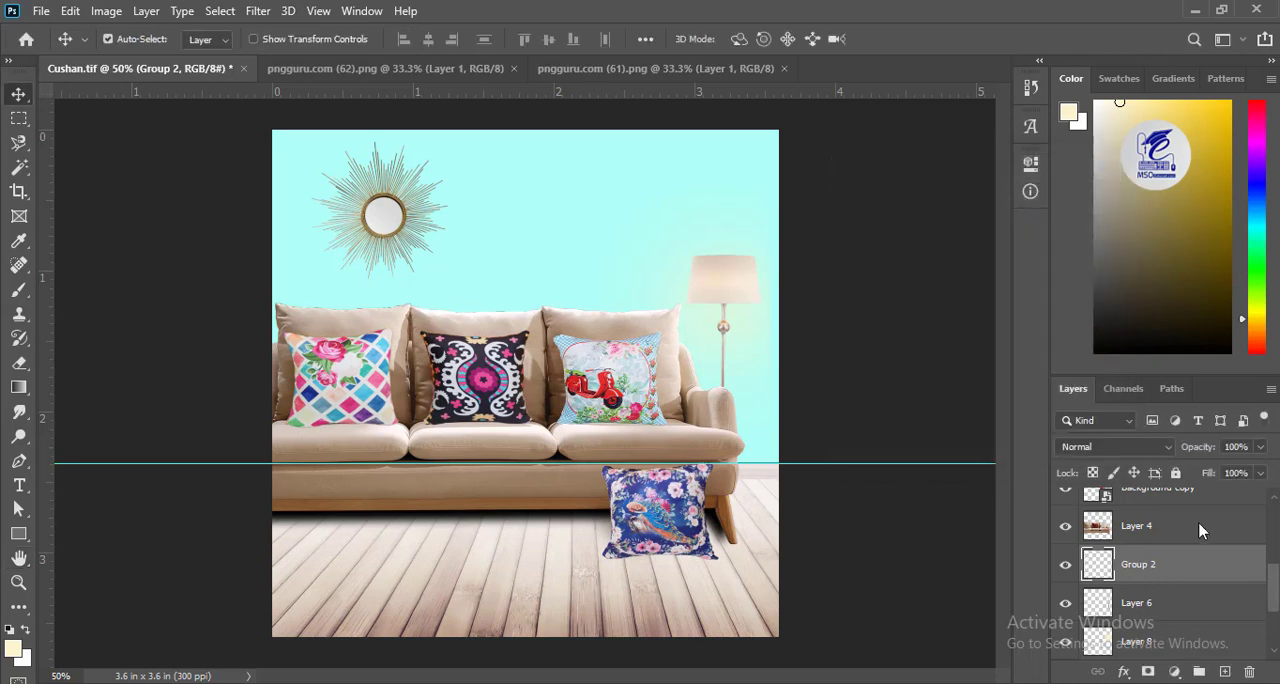
Lower the sofa shadow layer's opacity to 61% and soften it further with another Gaussian Blur.
{"action": "left_click", "coordinate": [1260, 447]}
{"action": "left_click_drag", "start_coordinate": [1264, 470], "coordinate": [1226, 480]}
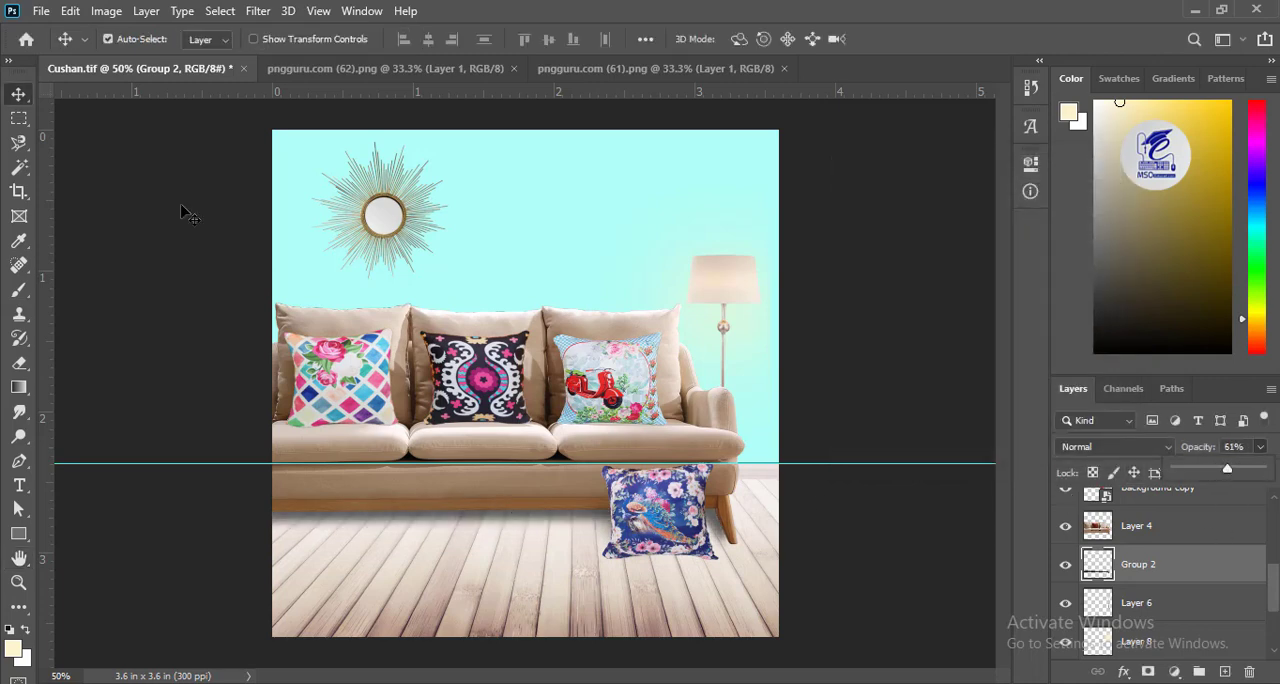
{"action": "left_click", "coordinate": [258, 11]}
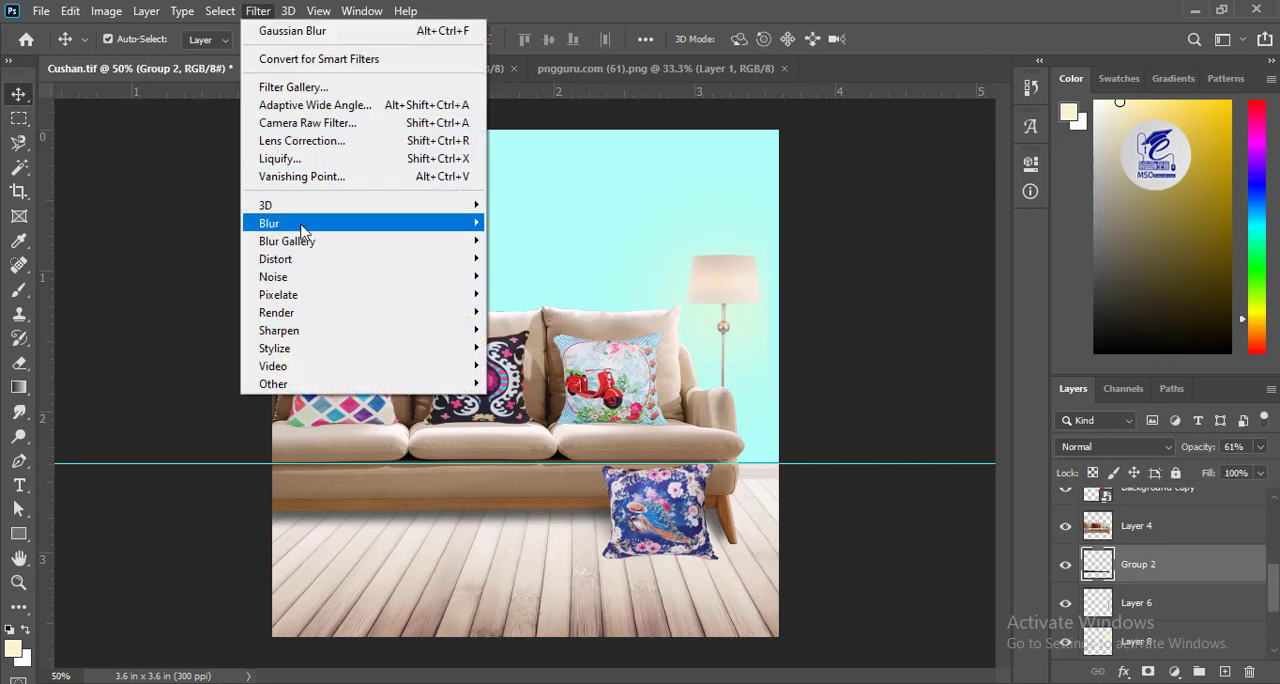
{"action": "mouse_move", "coordinate": [300, 223]}
{"action": "mouse_move", "coordinate": [911, 455]}
{"action": "left_mouse_down"}
{"action": "mouse_move", "coordinate": [938, 458]}
{"action": "mouse_move", "coordinate": [921, 459]}
{"action": "left_mouse_up"}
{"action": "left_click", "coordinate": [1080, 200]}
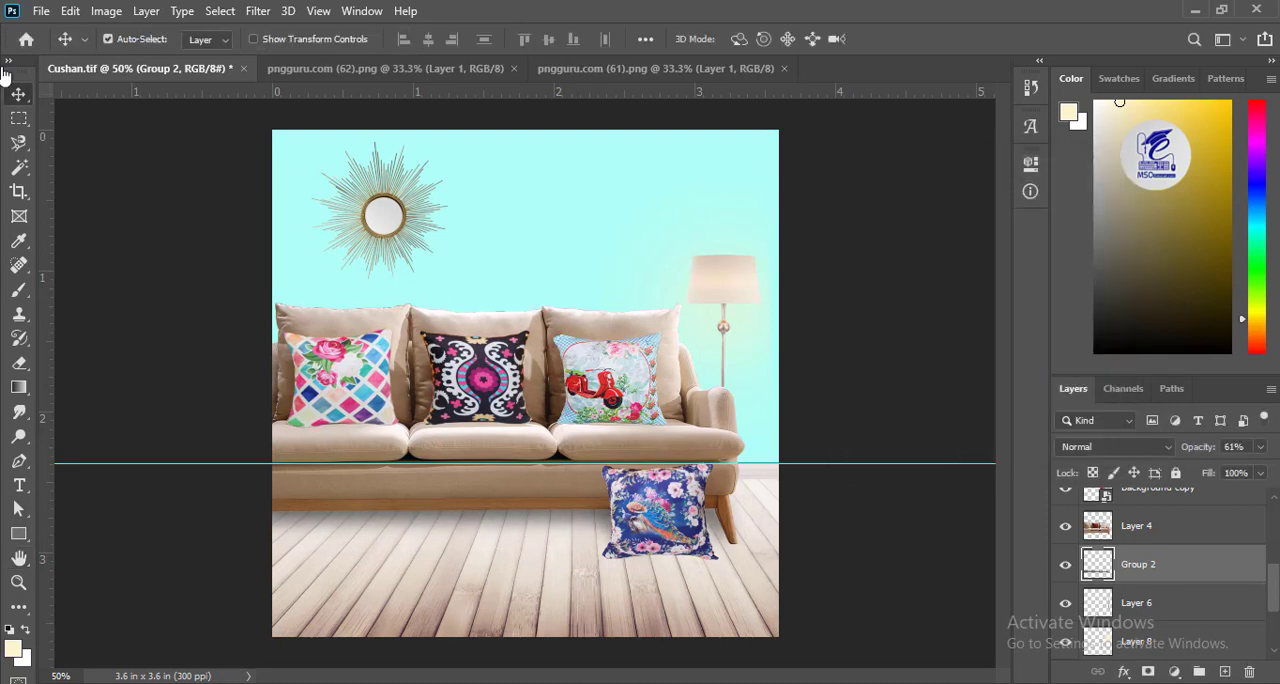